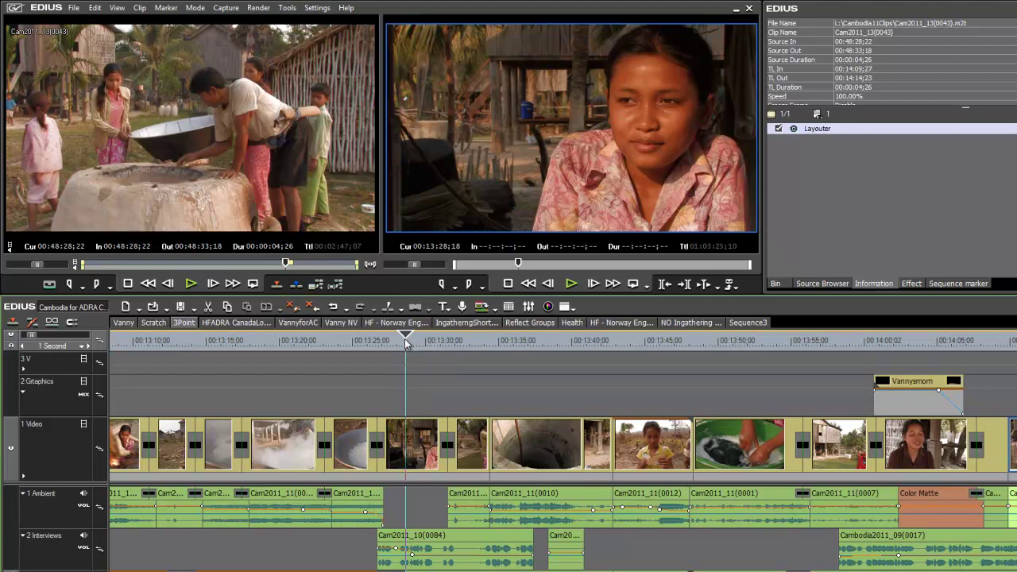
- Expand VideoFilters in the effect tree to show the Color Correction filters
{"action": "left_click_drag", "start_coordinate": [406, 342], "coordinate": [426, 342]}
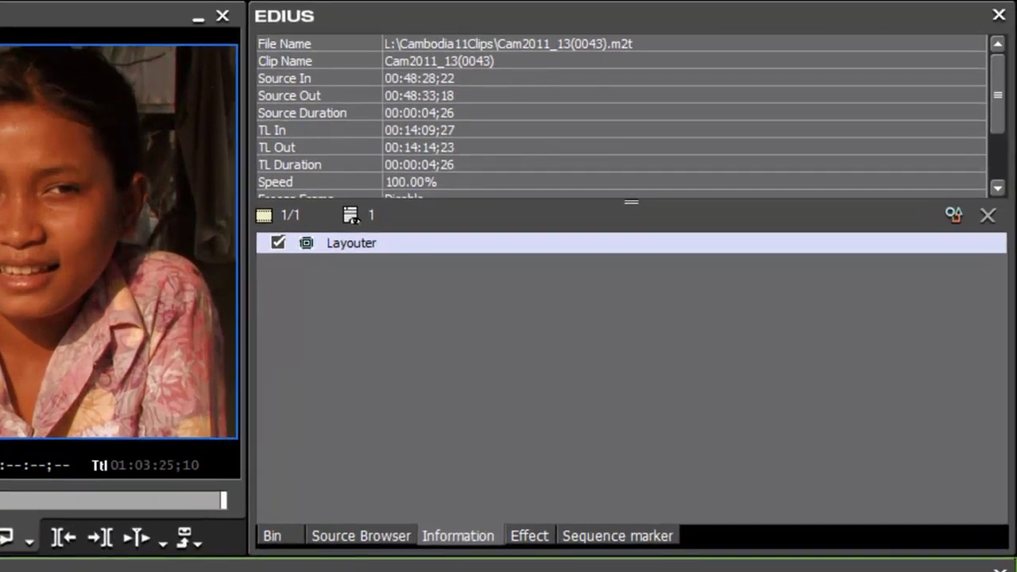
{"action": "left_click", "coordinate": [529, 538]}
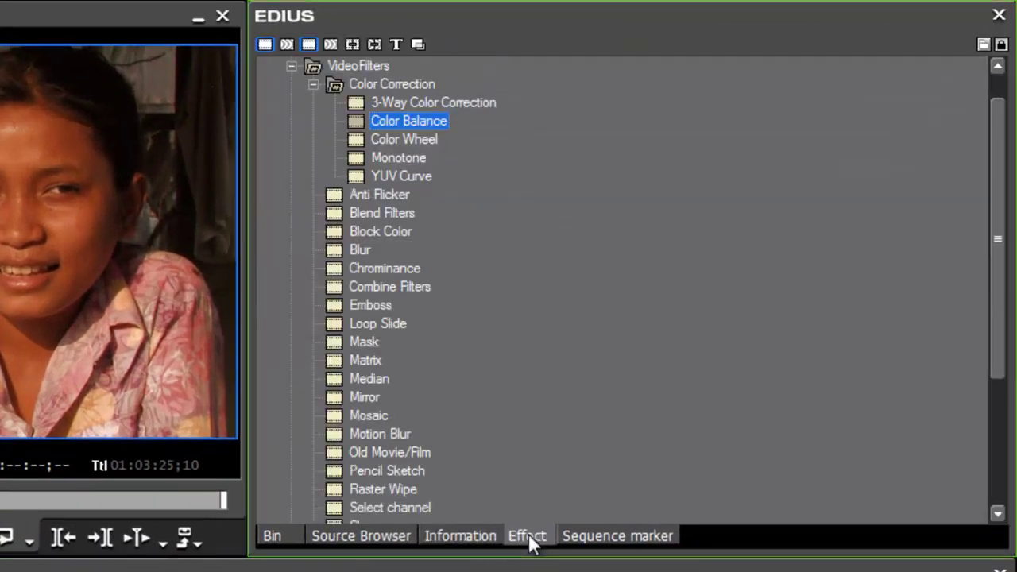
{"action": "left_click", "coordinate": [291, 65]}
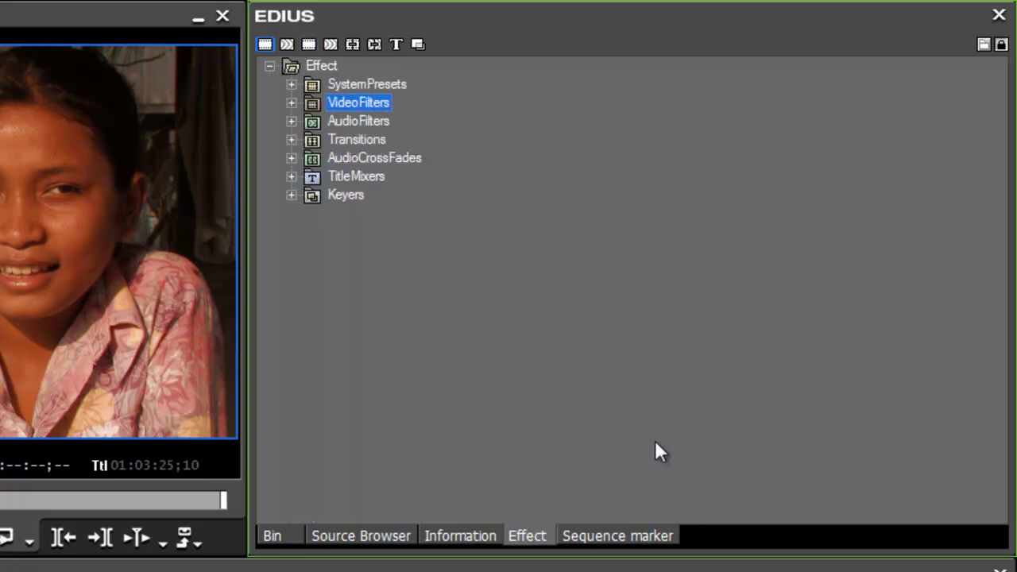
{"action": "left_click", "coordinate": [269, 65]}
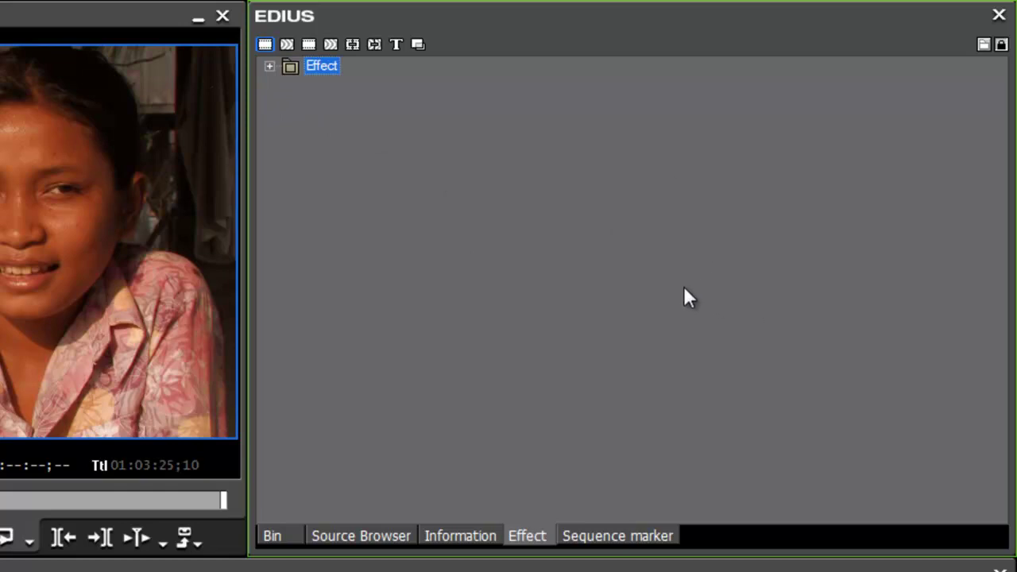
{"action": "left_click", "coordinate": [269, 66]}
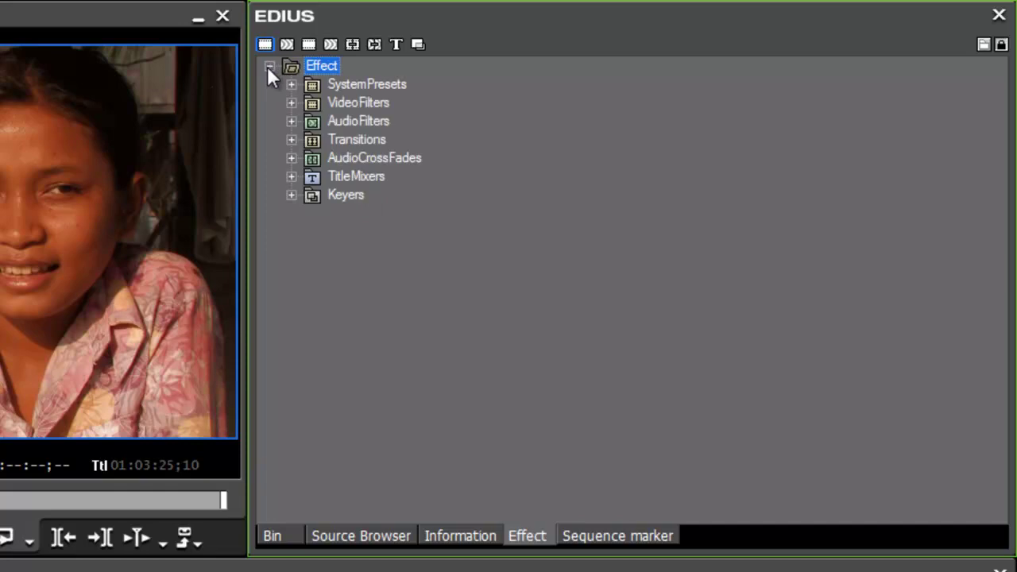
{"action": "left_click", "coordinate": [291, 103]}
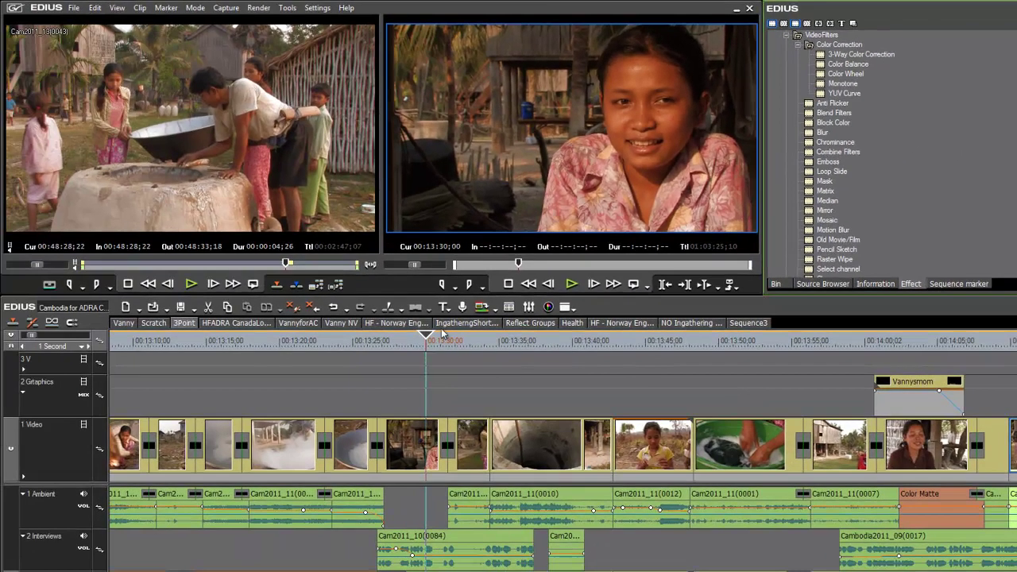
- Park the playhead at 00:13:45;11 and apply the Color Balance filter to the clip of the girl in the yellow shirt
{"action": "left_click_drag", "start_coordinate": [434, 340], "coordinate": [962, 380]}
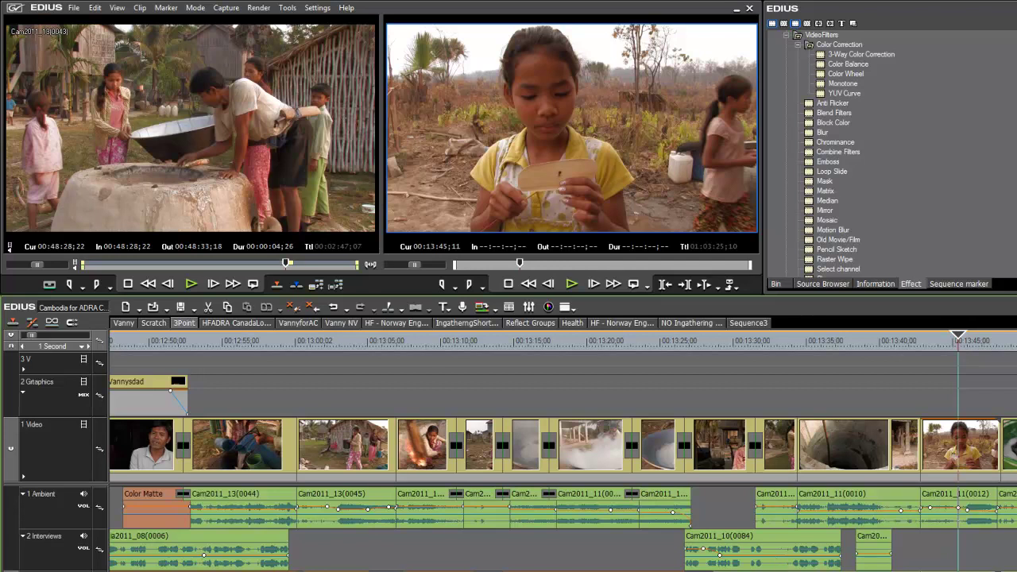
{"action": "scroll", "coordinate": [563, 450], "scroll_direction": "down", "scroll_amount": 7}
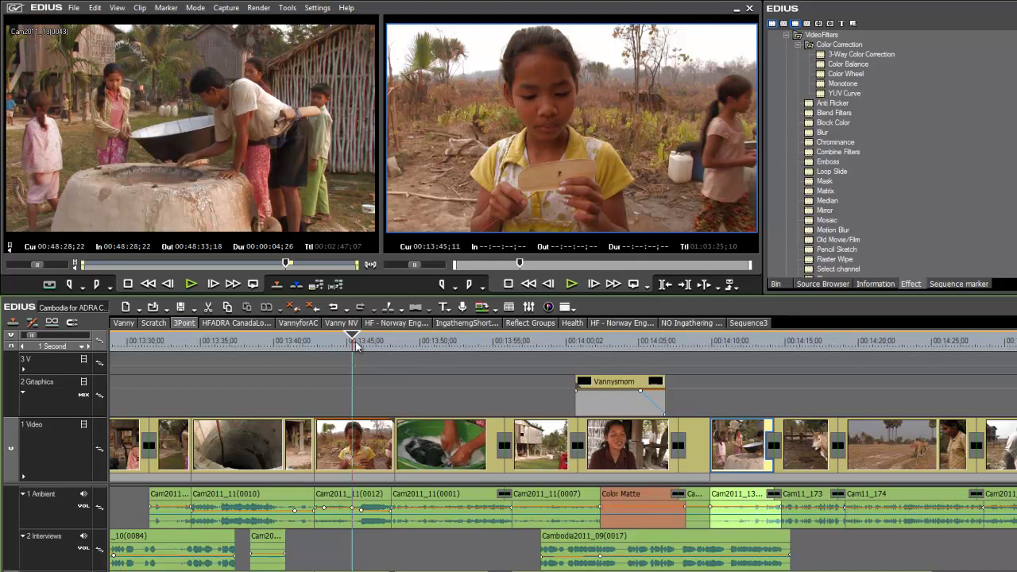
{"action": "mouse_move", "coordinate": [353, 342]}
{"action": "left_mouse_down"}
{"action": "mouse_move", "coordinate": [361, 342]}
{"action": "mouse_move", "coordinate": [355, 349]}
{"action": "left_mouse_up"}
{"action": "left_click", "coordinate": [821, 69]}
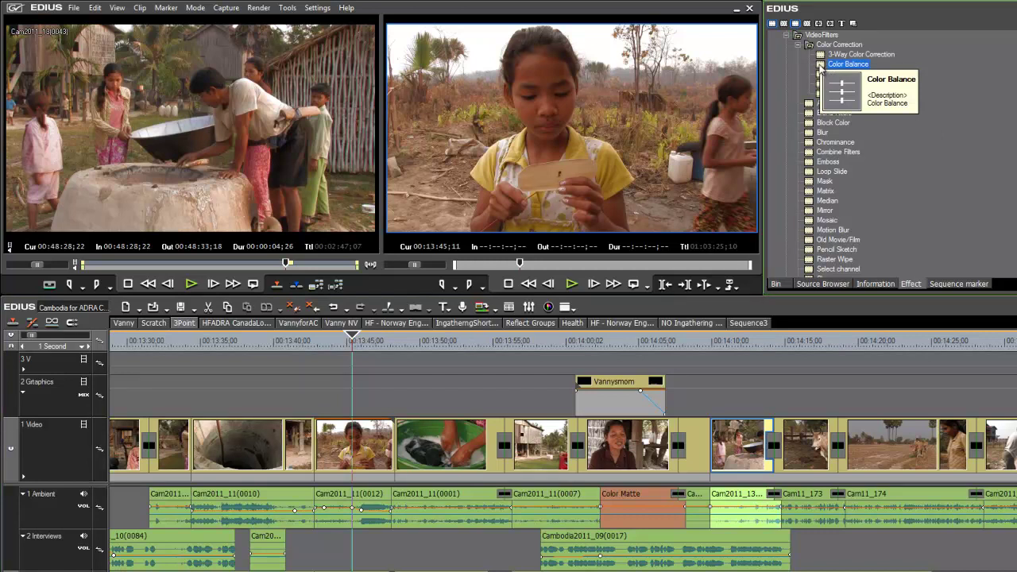
{"action": "left_click_drag", "start_coordinate": [798, 89], "coordinate": [365, 440]}
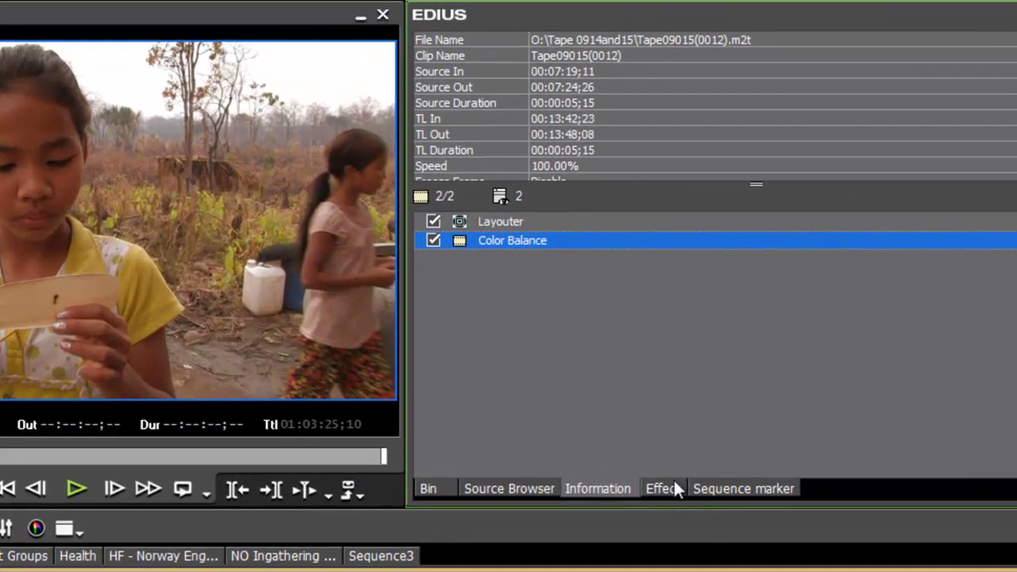
{"action": "left_click", "coordinate": [604, 484]}
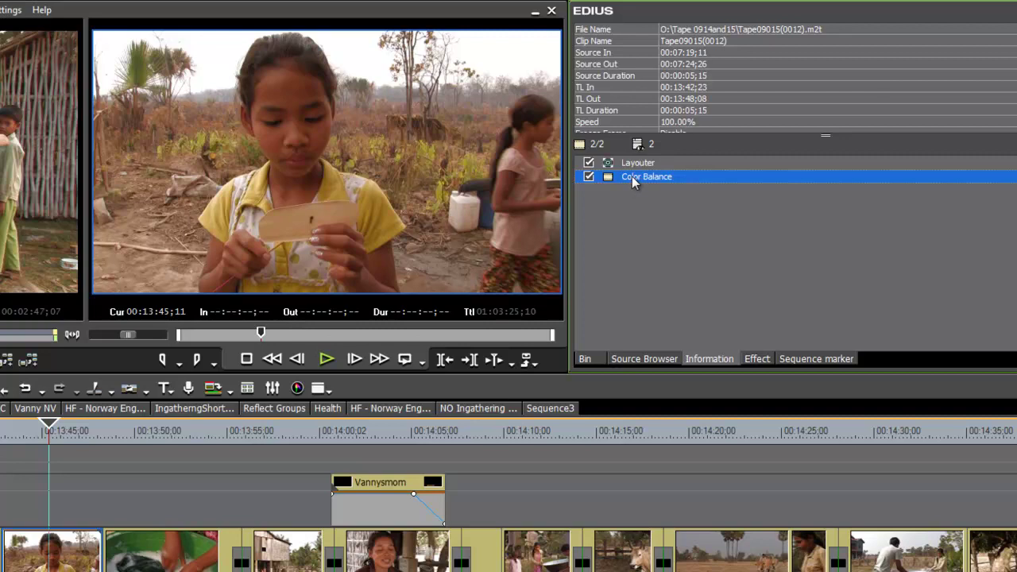
- Open the clip's Color Balance settings and set Bright to 12 and Contrast to 1
{"action": "double_click", "coordinate": [656, 176]}
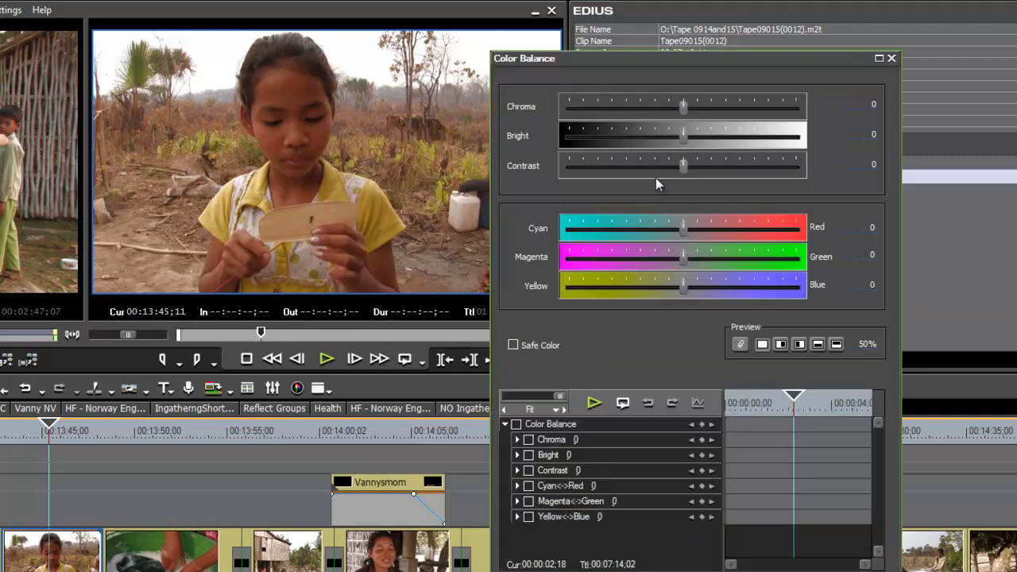
{"action": "left_click_drag", "start_coordinate": [692, 58], "coordinate": [756, 155]}
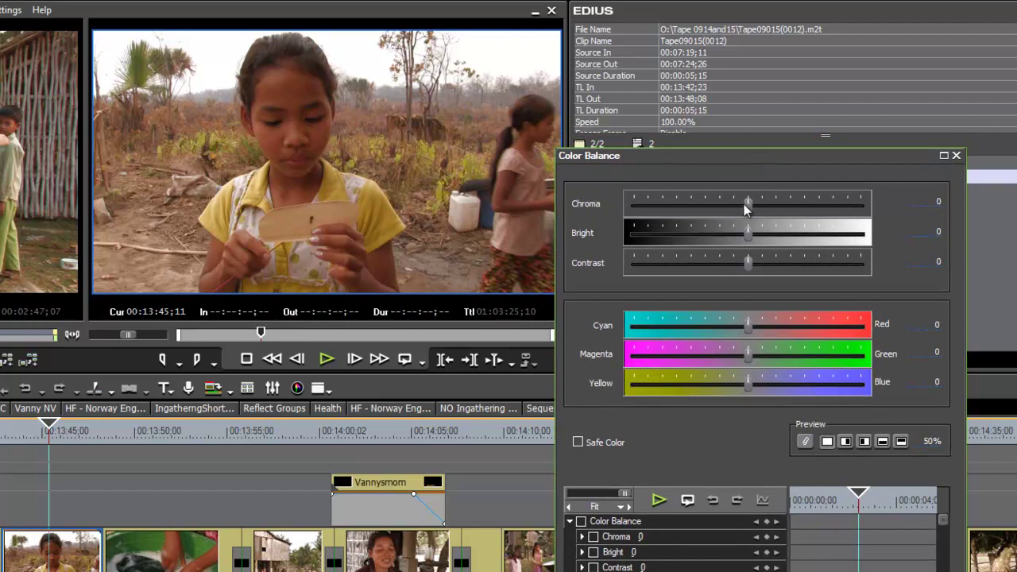
{"action": "left_click_drag", "start_coordinate": [748, 205], "coordinate": [757, 237]}
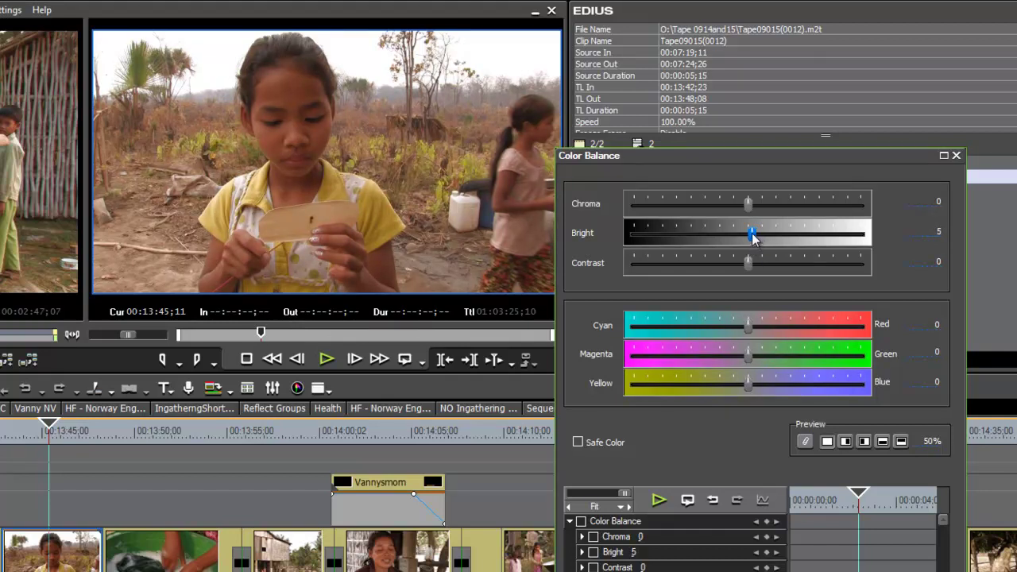
{"action": "left_click_drag", "start_coordinate": [753, 238], "coordinate": [757, 242]}
{"action": "left_click_drag", "start_coordinate": [757, 241], "coordinate": [755, 240]}
{"action": "left_click_drag", "start_coordinate": [750, 265], "coordinate": [752, 266]}
{"action": "left_click_drag", "start_coordinate": [776, 155], "coordinate": [809, 150]}
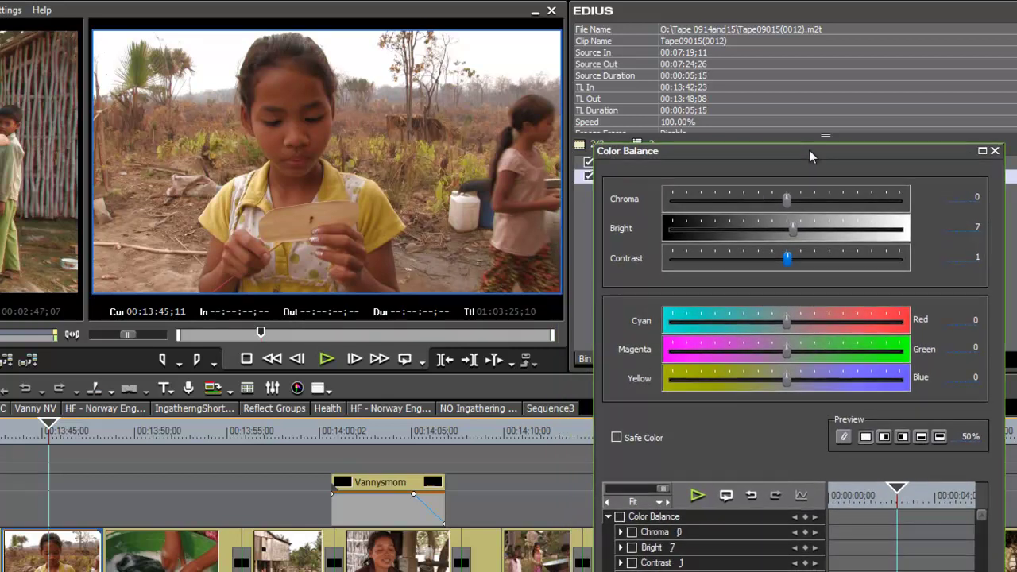
{"action": "left_click_drag", "start_coordinate": [794, 231], "coordinate": [796, 228]}
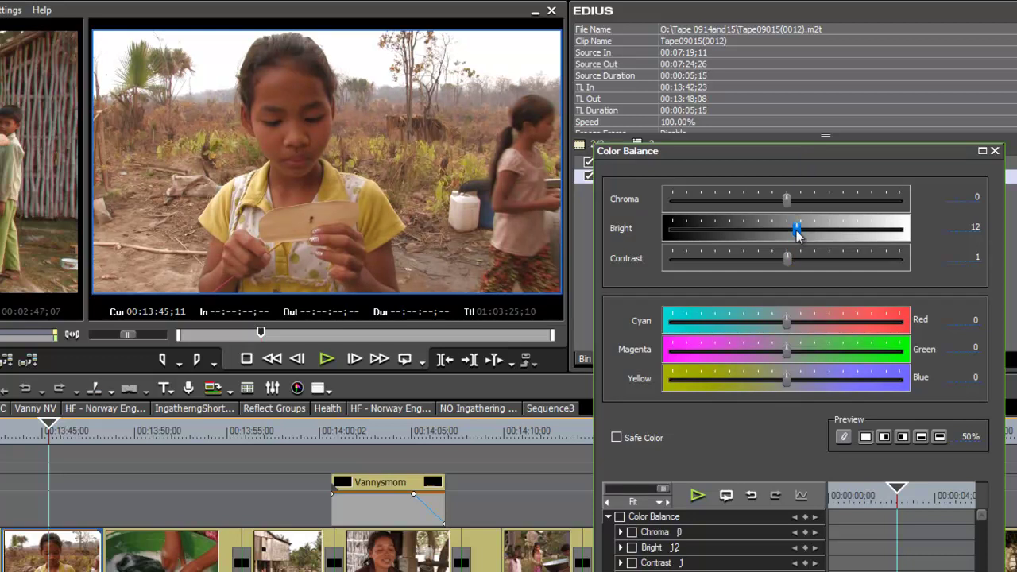
- Adjust the Color Balance so Cyan-Red is 0, Yellow-Blue is 3 and Bright is 9
{"action": "left_click", "coordinate": [786, 321]}
{"action": "left_click_drag", "start_coordinate": [787, 321], "coordinate": [783, 322]}
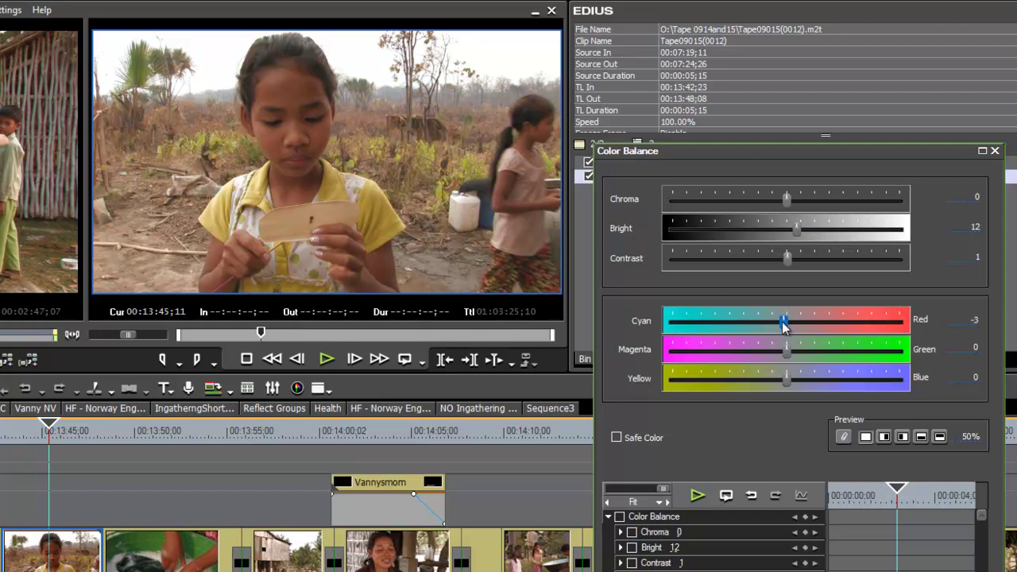
{"action": "left_click", "coordinate": [789, 379]}
{"action": "left_click_drag", "start_coordinate": [791, 384], "coordinate": [794, 384]}
{"action": "mouse_move", "coordinate": [785, 324]}
{"action": "left_mouse_down"}
{"action": "mouse_move", "coordinate": [669, 323]}
{"action": "mouse_move", "coordinate": [788, 326]}
{"action": "left_mouse_up"}
{"action": "left_click_drag", "start_coordinate": [798, 230], "coordinate": [795, 229]}
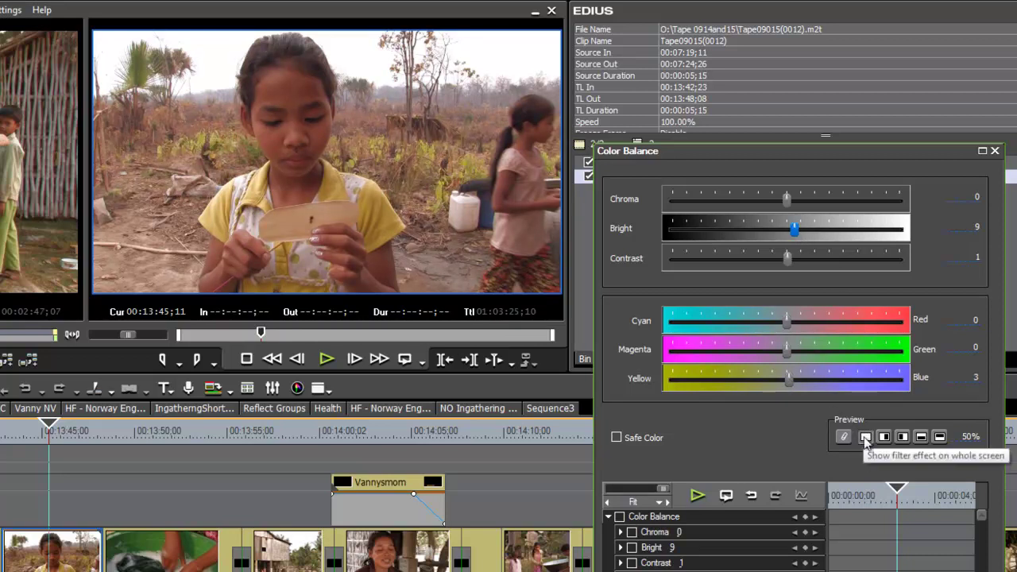
- Compare the filter in a split-screen preview divided at 43%, with Chroma set to 6 and Bright to 17
{"action": "left_click", "coordinate": [885, 437]}
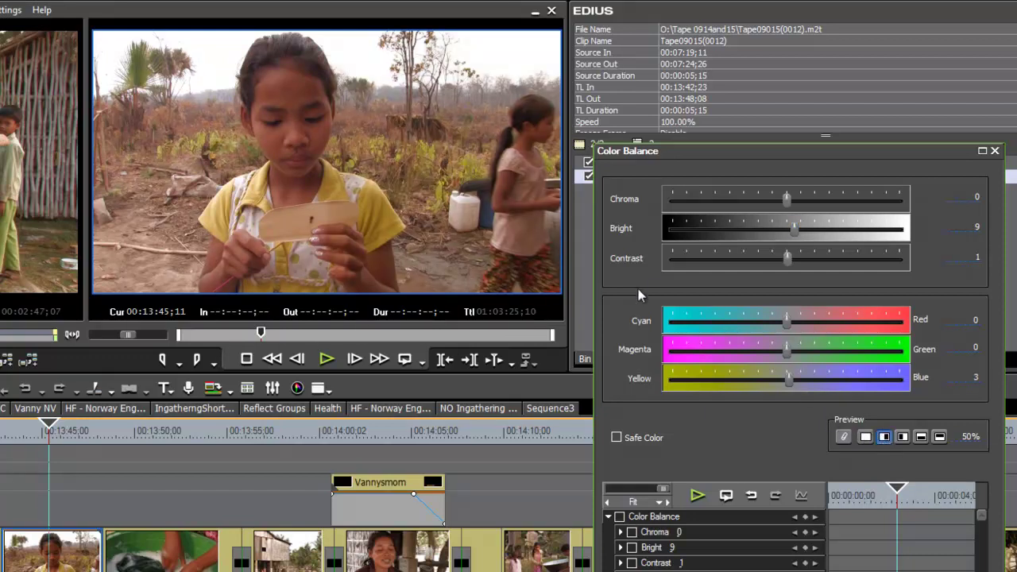
{"action": "left_click_drag", "start_coordinate": [787, 199], "coordinate": [800, 226]}
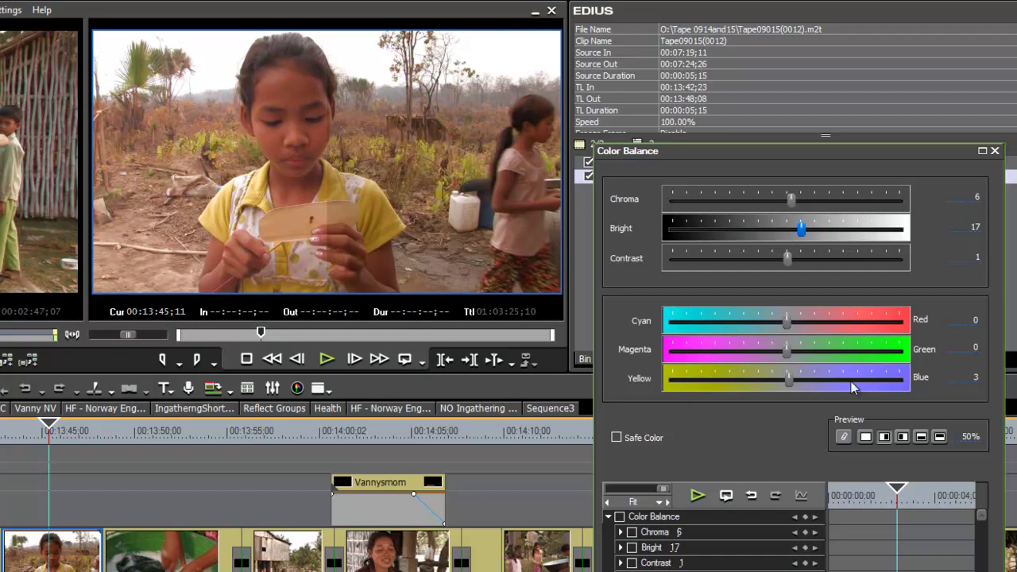
{"action": "left_click", "coordinate": [969, 442]}
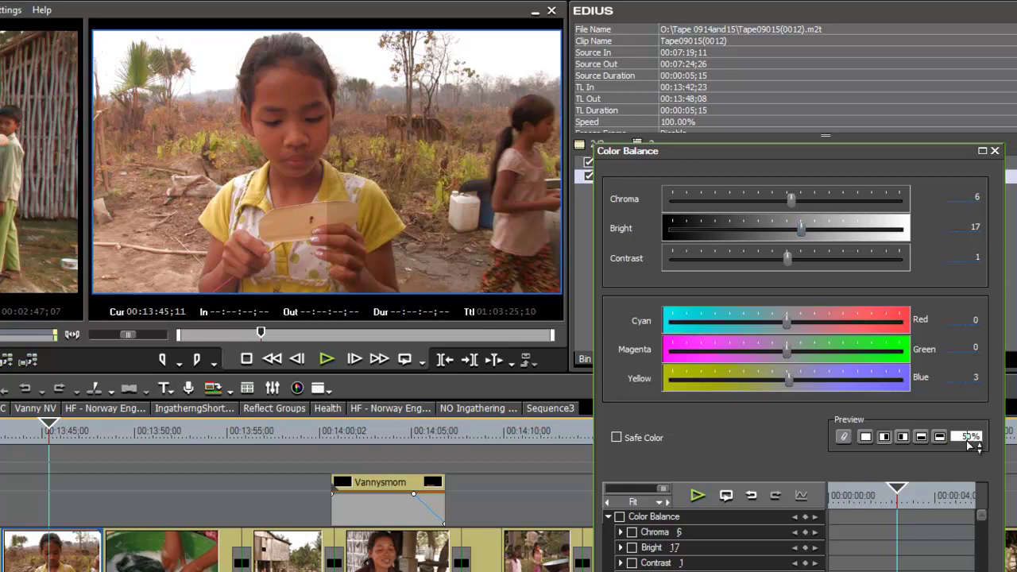
{"action": "double_click", "coordinate": [969, 438]}
{"action": "left_click_drag", "start_coordinate": [968, 432], "coordinate": [969, 470]}
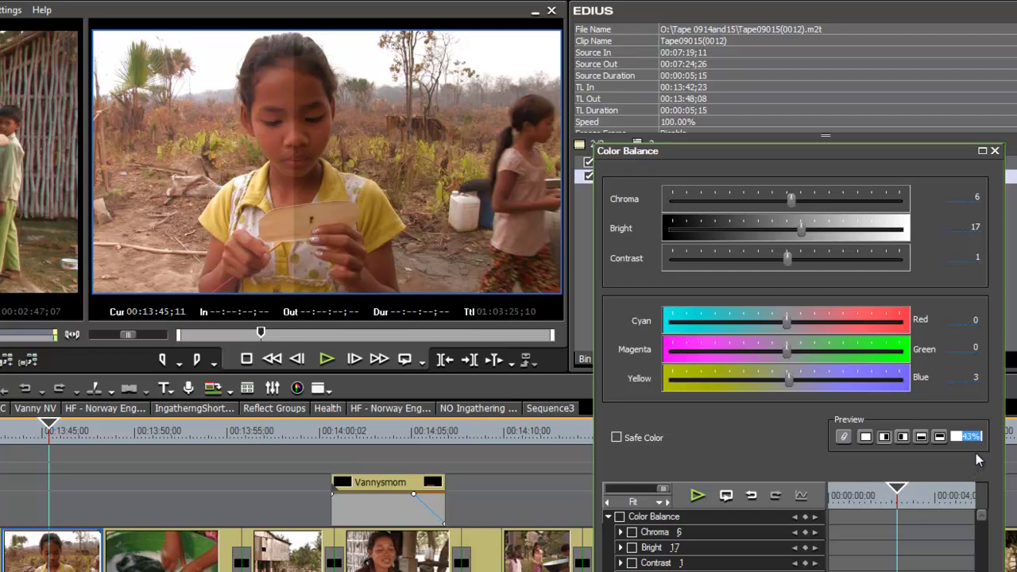
- Set Chroma and Contrast to 5, fine-tune Bright around 20, and accept the Color Balance settings
{"action": "left_click_drag", "start_coordinate": [799, 227], "coordinate": [792, 264]}
{"action": "left_click_drag", "start_coordinate": [796, 203], "coordinate": [794, 217]}
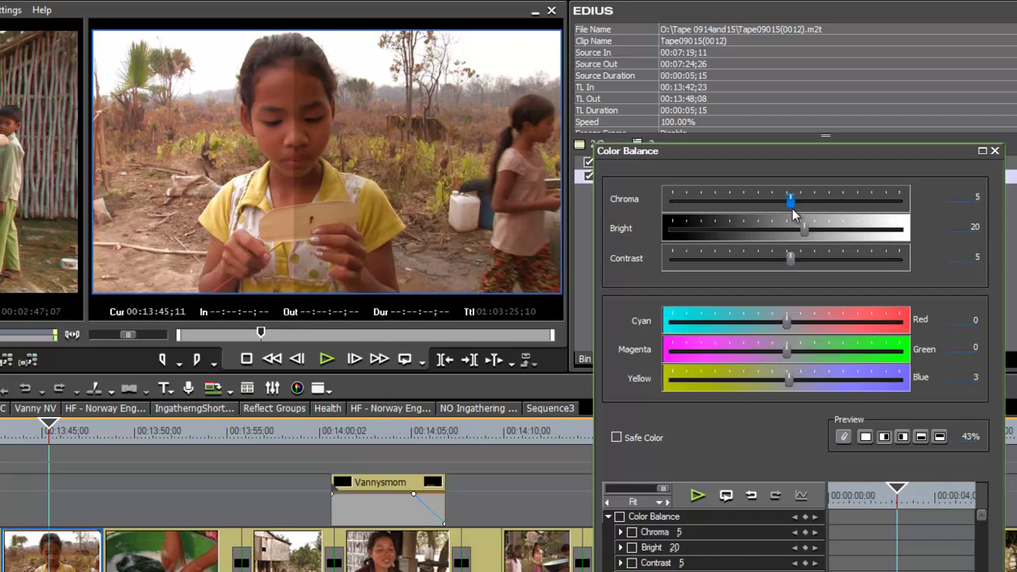
{"action": "left_click_drag", "start_coordinate": [804, 230], "coordinate": [805, 243]}
{"action": "key", "text": "Return"}
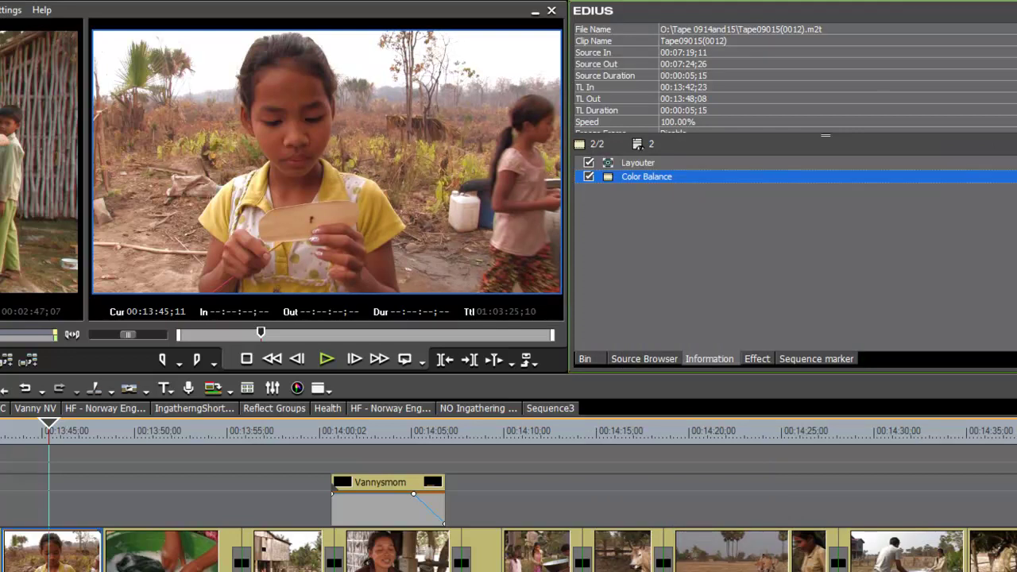
- Add the Color Wheel filter to the same clip and switch Color Balance off and on to compare the picture
{"action": "left_click", "coordinate": [753, 359]}
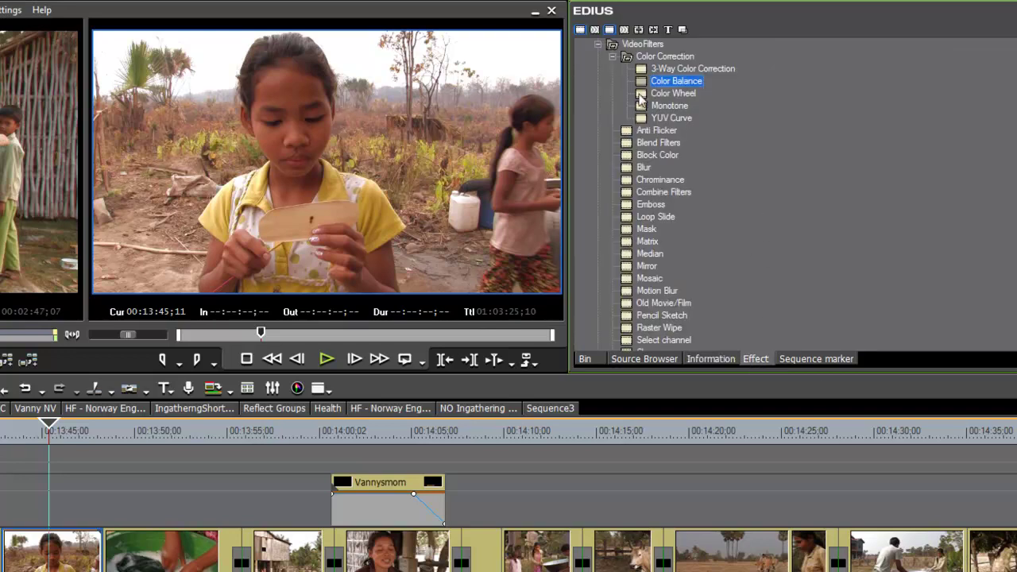
{"action": "left_click_drag", "start_coordinate": [641, 99], "coordinate": [49, 565]}
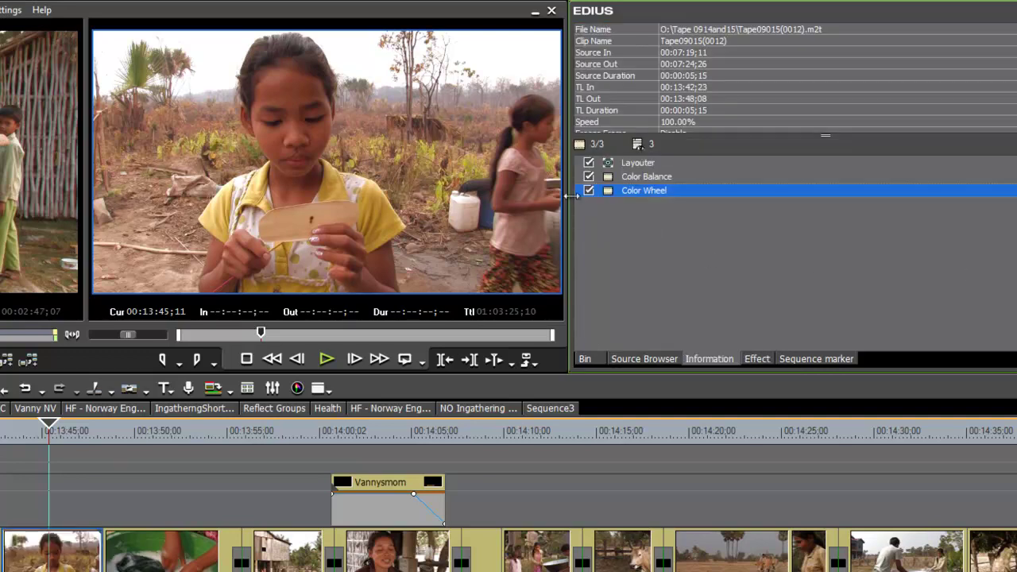
{"action": "left_click", "coordinate": [589, 178]}
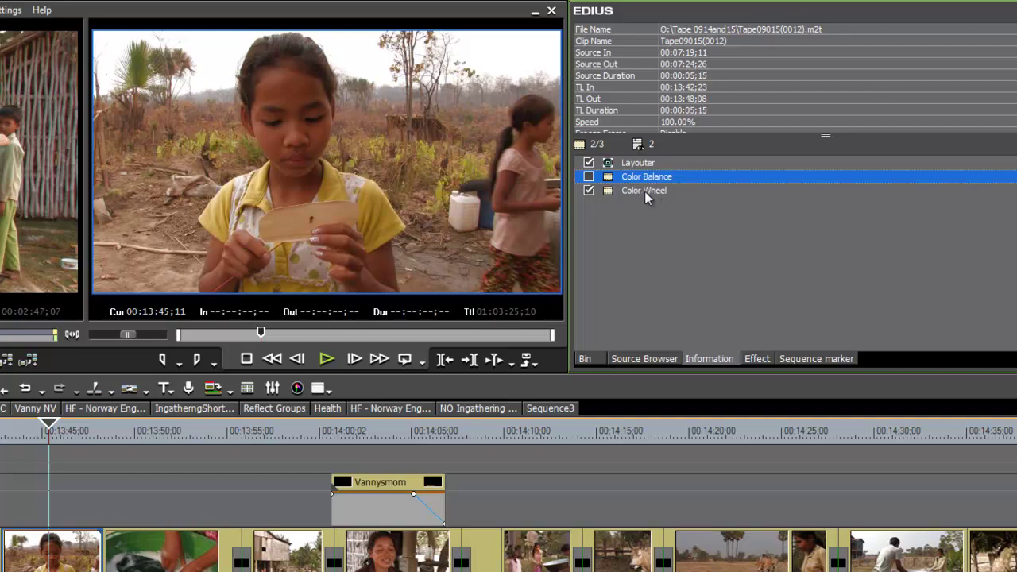
{"action": "left_click", "coordinate": [589, 176]}
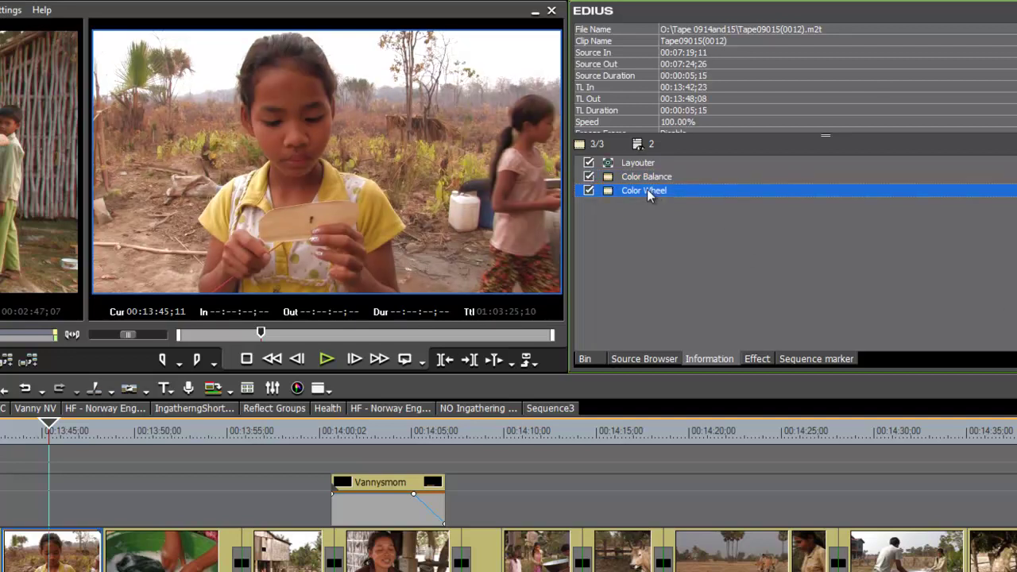
- Open the clip's Color Wheel settings and set Bright to 5 and Contrast to 1
{"action": "double_click", "coordinate": [647, 190]}
{"action": "left_click_drag", "start_coordinate": [748, 44], "coordinate": [779, 193]}
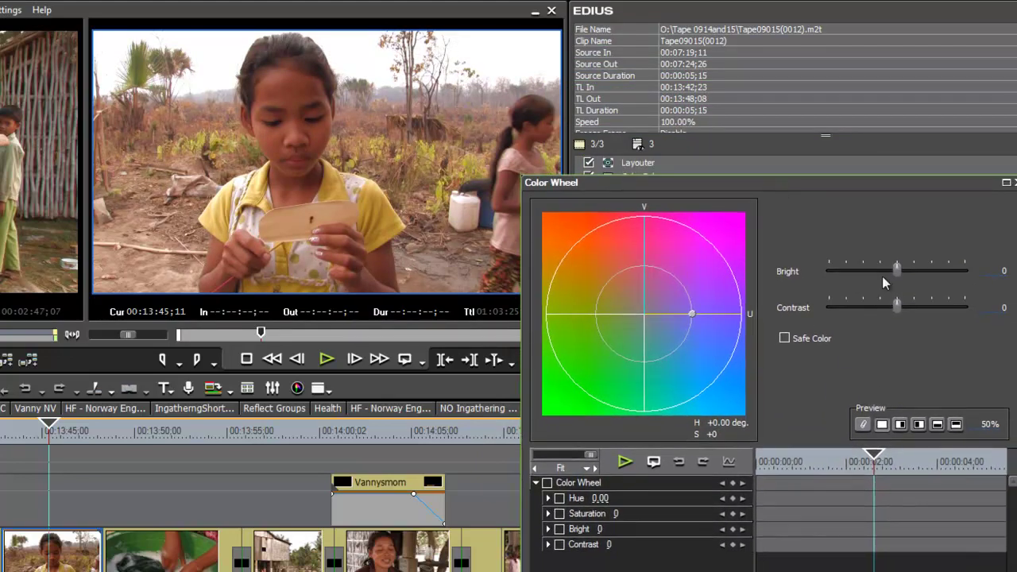
{"action": "left_click_drag", "start_coordinate": [898, 272], "coordinate": [903, 269]}
{"action": "mouse_move", "coordinate": [893, 307]}
{"action": "left_mouse_down"}
{"action": "mouse_move", "coordinate": [908, 311]}
{"action": "mouse_move", "coordinate": [898, 310]}
{"action": "left_mouse_up"}
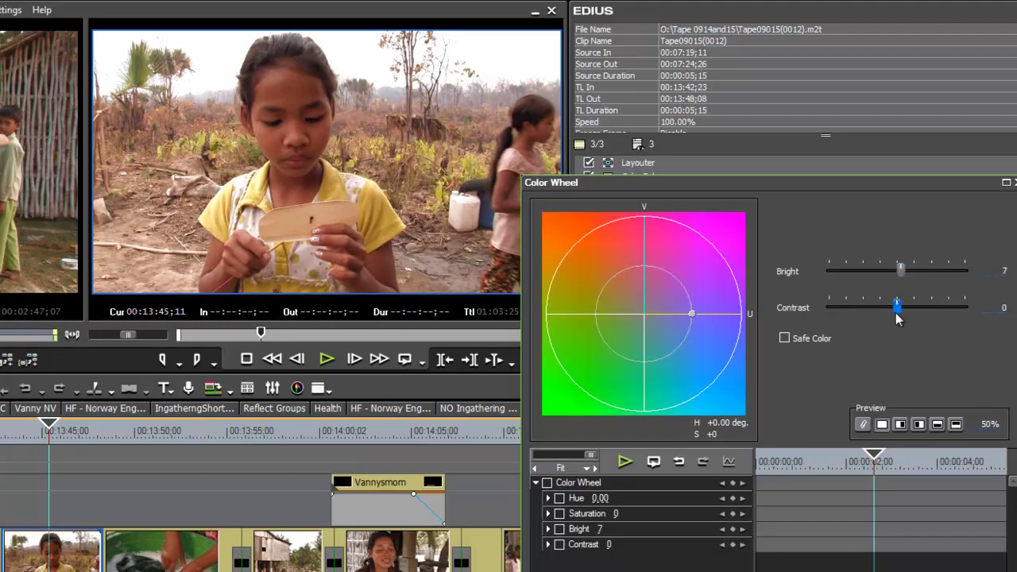
{"action": "left_click_drag", "start_coordinate": [902, 270], "coordinate": [899, 270]}
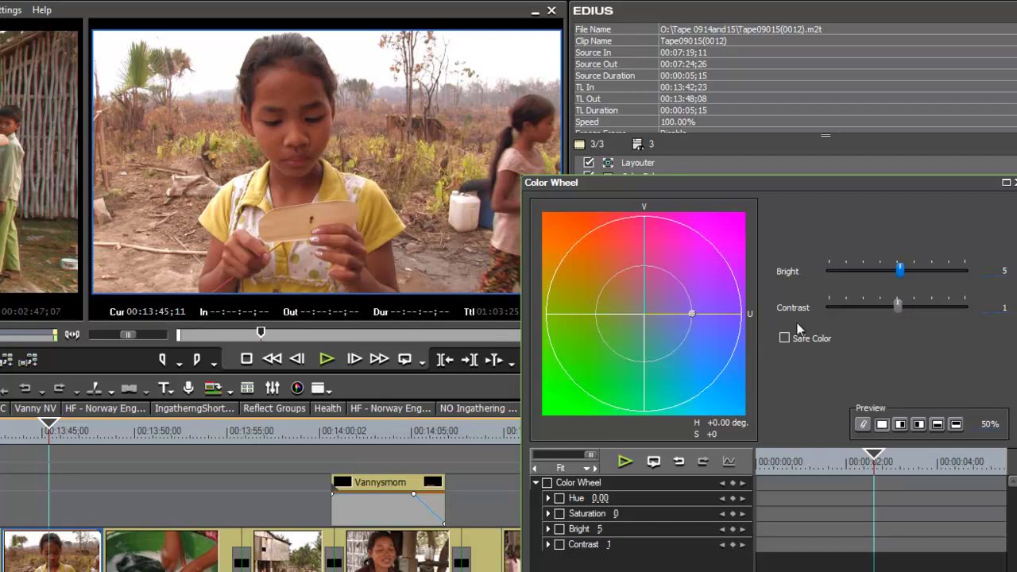
- Set the Color Wheel's saturation to 1 and hue to 0.06 degrees, and accept the filter settings
{"action": "left_click", "coordinate": [692, 313]}
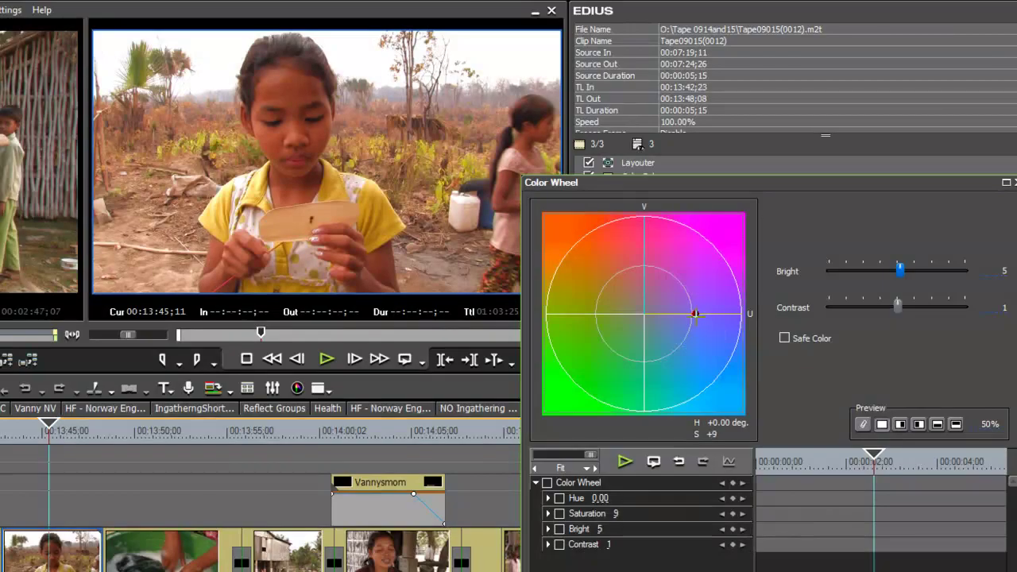
{"action": "left_click_drag", "start_coordinate": [693, 314], "coordinate": [693, 321]}
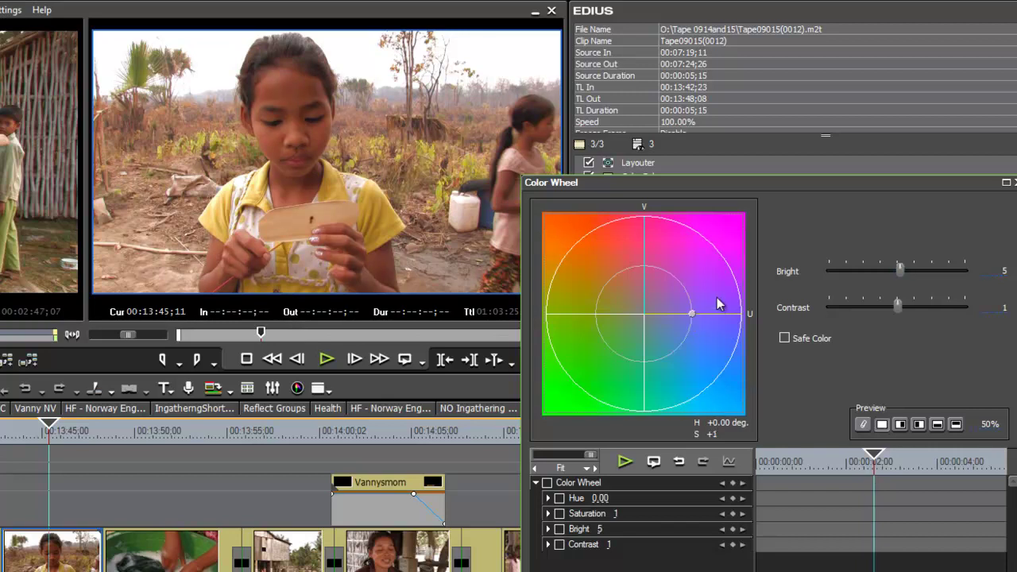
{"action": "mouse_move", "coordinate": [719, 296]}
{"action": "left_mouse_down"}
{"action": "mouse_move", "coordinate": [681, 250]}
{"action": "mouse_move", "coordinate": [647, 245]}
{"action": "mouse_move", "coordinate": [608, 278]}
{"action": "mouse_move", "coordinate": [625, 265]}
{"action": "mouse_move", "coordinate": [702, 297]}
{"action": "mouse_move", "coordinate": [657, 363]}
{"action": "mouse_move", "coordinate": [585, 363]}
{"action": "mouse_move", "coordinate": [646, 363]}
{"action": "mouse_move", "coordinate": [704, 308]}
{"action": "left_mouse_up"}
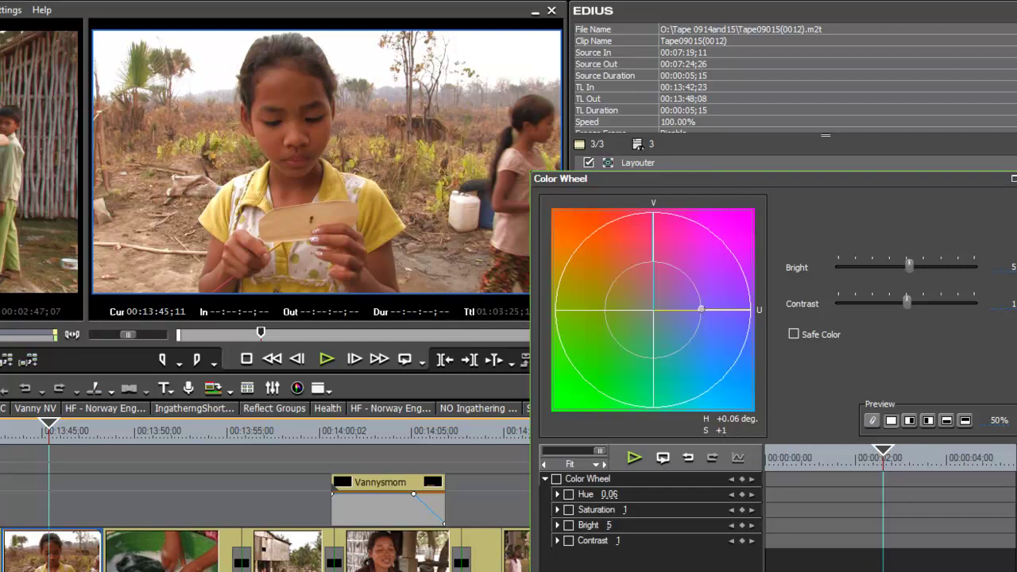
{"action": "key", "text": "Return"}
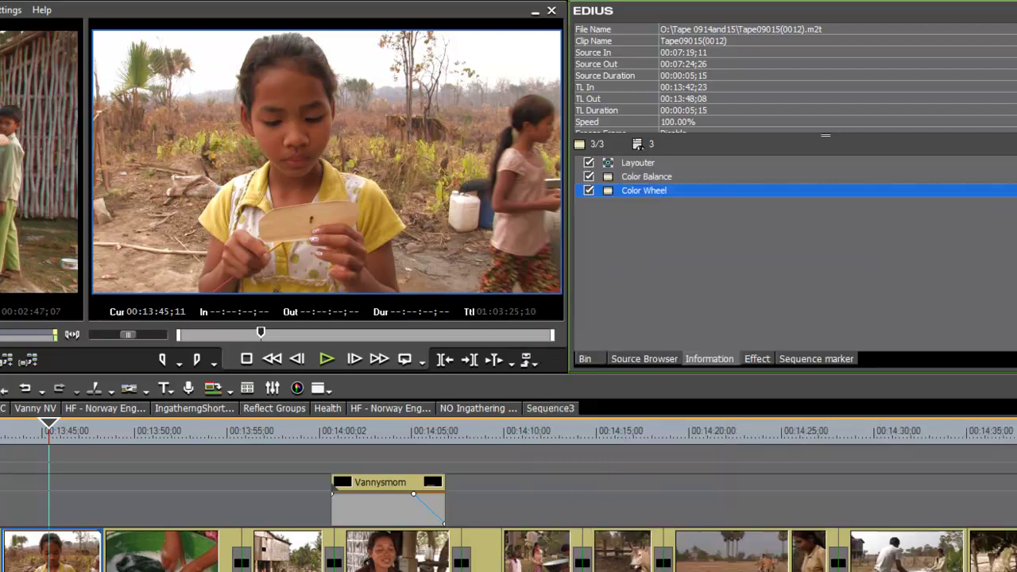
- Add the Monotone filter from the Color Correction video filters to the same clip and open its settings
{"action": "left_click", "coordinate": [762, 359]}
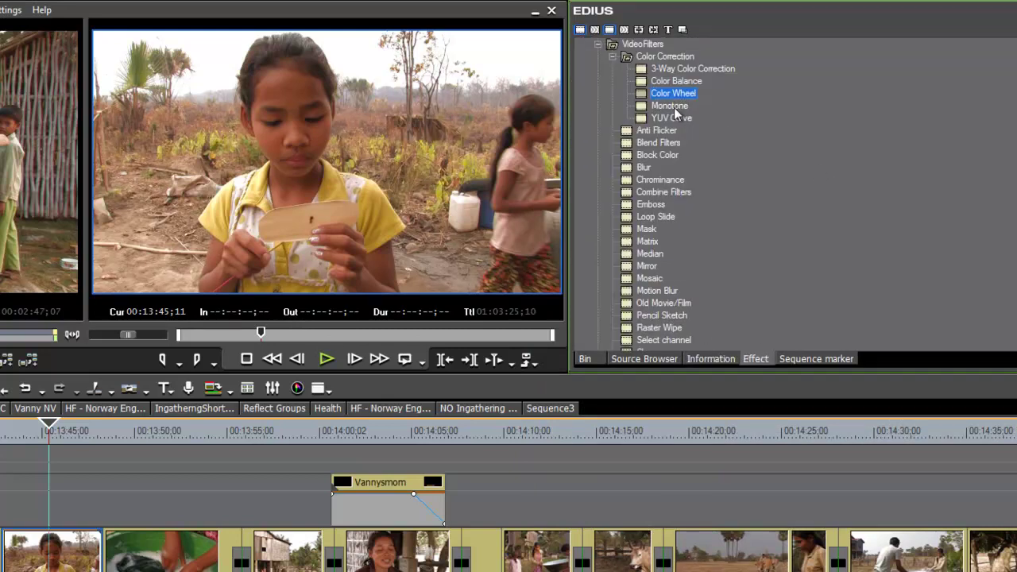
{"action": "mouse_move", "coordinate": [676, 113]}
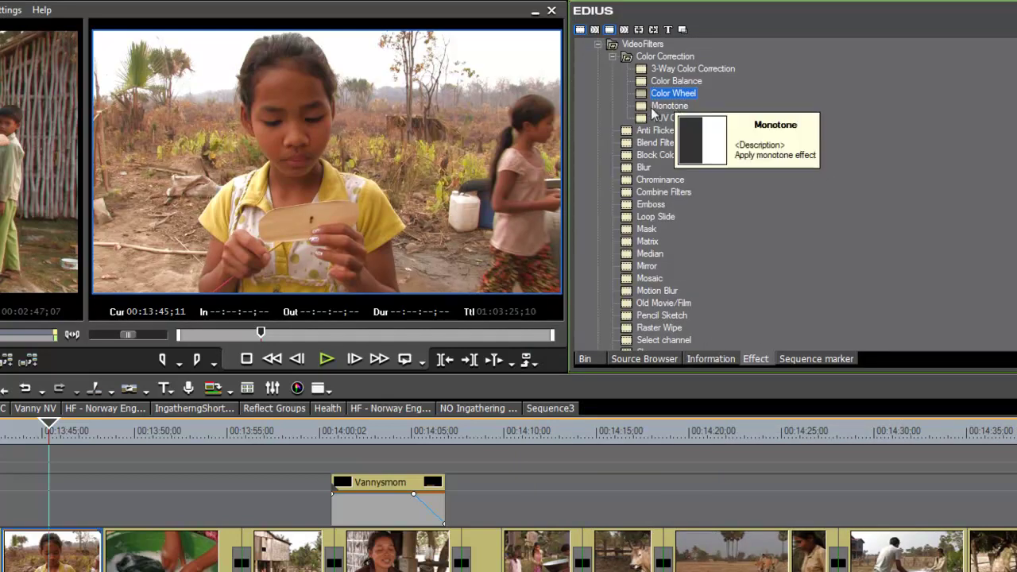
{"action": "left_click", "coordinate": [666, 107]}
{"action": "left_click_drag", "start_coordinate": [645, 109], "coordinate": [60, 562]}
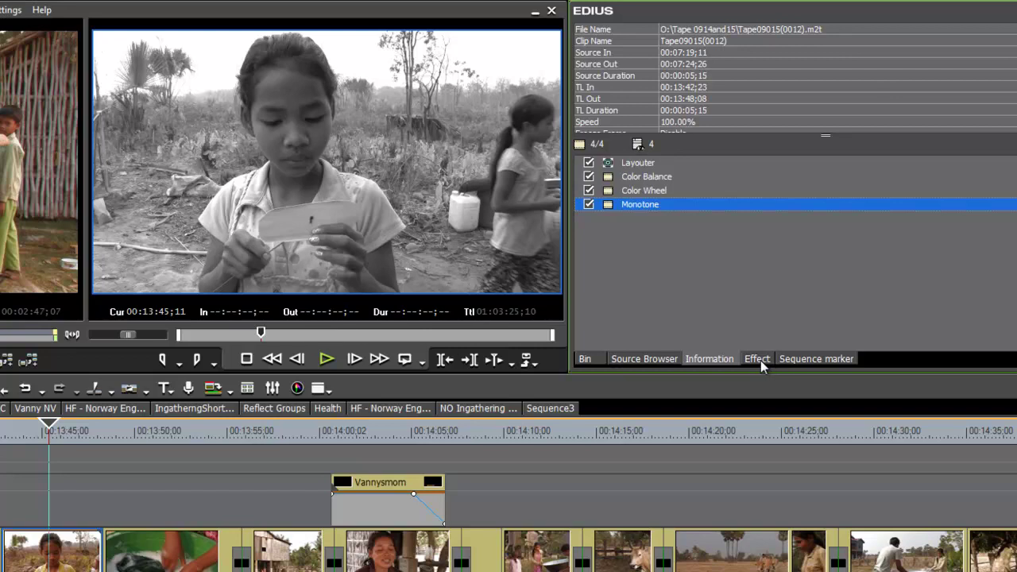
{"action": "key", "text": "Up"}
{"action": "key", "text": "Up"}
{"action": "double_click", "coordinate": [639, 205]}
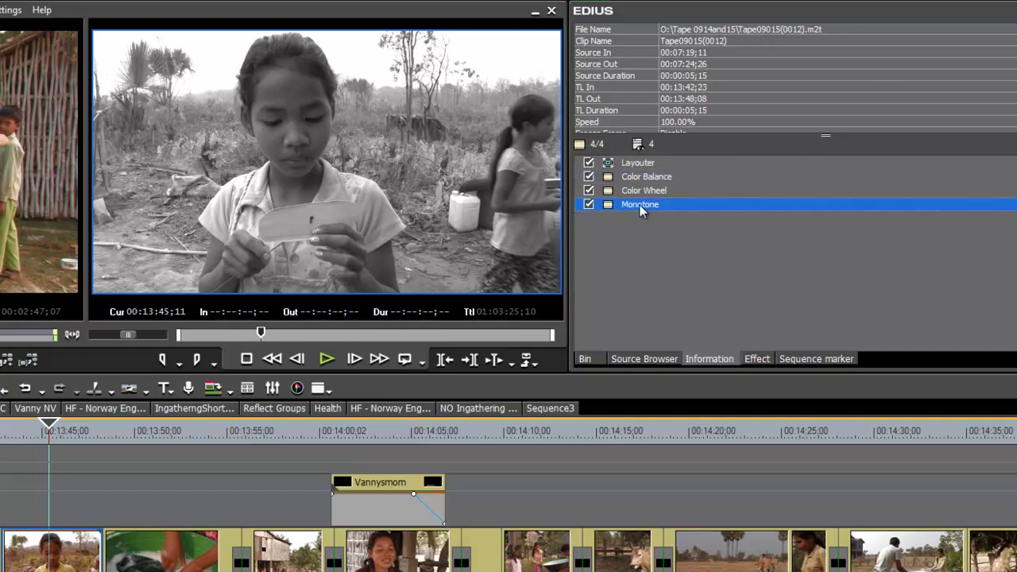
- Try tinting the picture with the Monotone U and V values, and bring U back to 128 and V to 129
{"action": "left_click_drag", "start_coordinate": [502, 339], "coordinate": [931, 191]}
{"action": "left_click_drag", "start_coordinate": [783, 223], "coordinate": [837, 255]}
{"action": "mouse_move", "coordinate": [793, 226]}
{"action": "left_mouse_down"}
{"action": "mouse_move", "coordinate": [725, 228]}
{"action": "mouse_move", "coordinate": [787, 226]}
{"action": "left_mouse_up"}
{"action": "left_click_drag", "start_coordinate": [838, 255], "coordinate": [784, 259]}
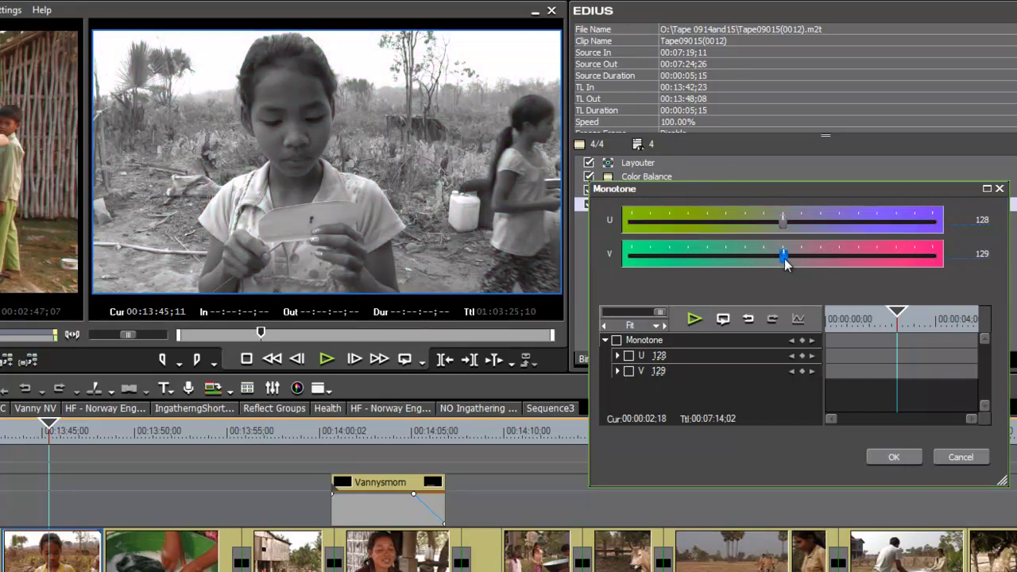
- Shift Monotone's U toward yellow and V toward red for a sepia tint, and accept the settings
{"action": "left_click_drag", "start_coordinate": [782, 225], "coordinate": [741, 225]}
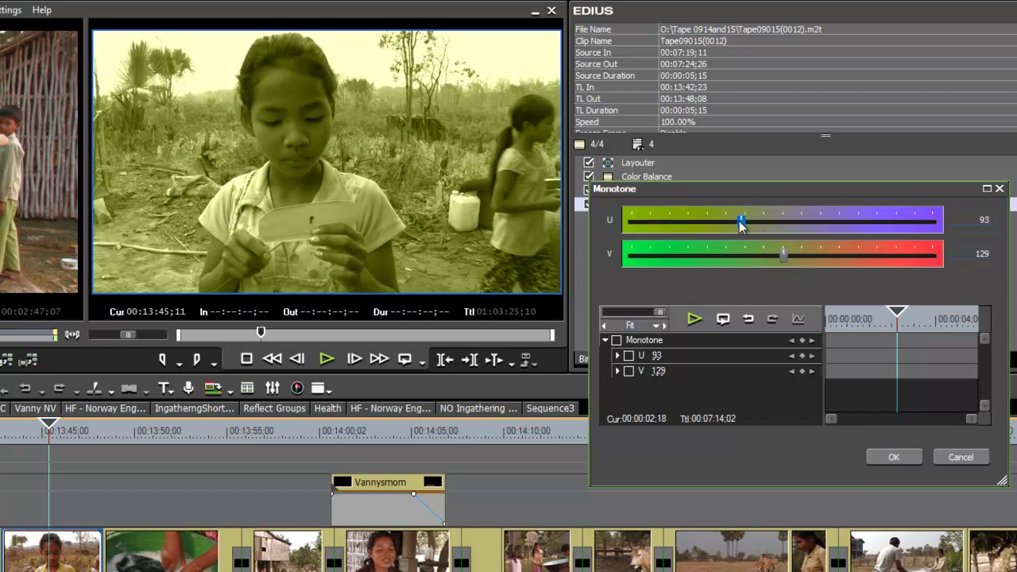
{"action": "left_click_drag", "start_coordinate": [784, 257], "coordinate": [808, 259]}
{"action": "left_click_drag", "start_coordinate": [741, 224], "coordinate": [746, 227]}
{"action": "left_click", "coordinate": [893, 458]}
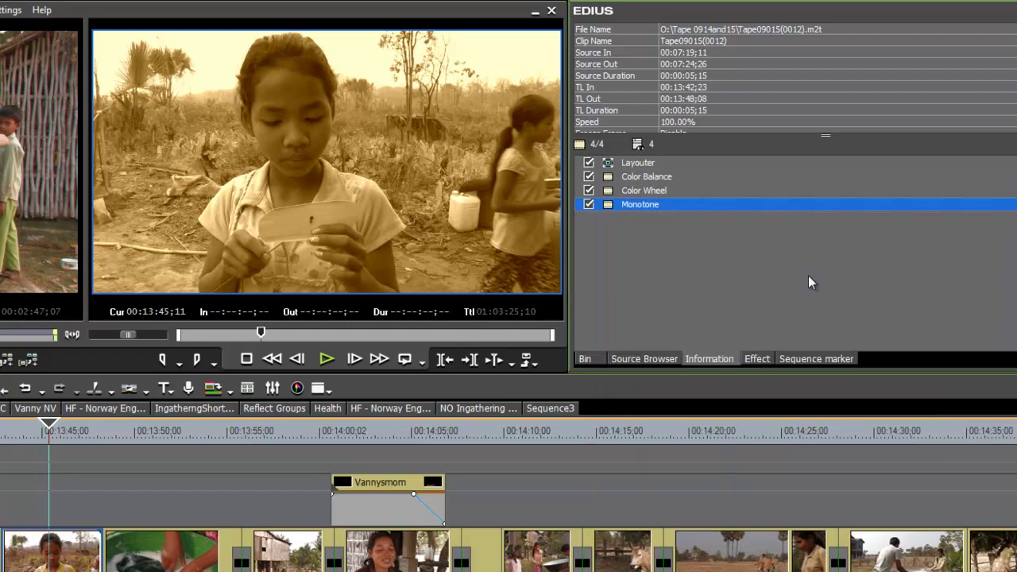
- Compare the sepia picture with the Monotone look of clip Cam2011_10(0084), and reselect clip Tape09015(0012)
{"action": "scroll", "coordinate": [509, 494], "scroll_direction": "up", "scroll_amount": 7}
{"action": "scroll", "coordinate": [508, 494], "scroll_direction": "up", "scroll_amount": 3}
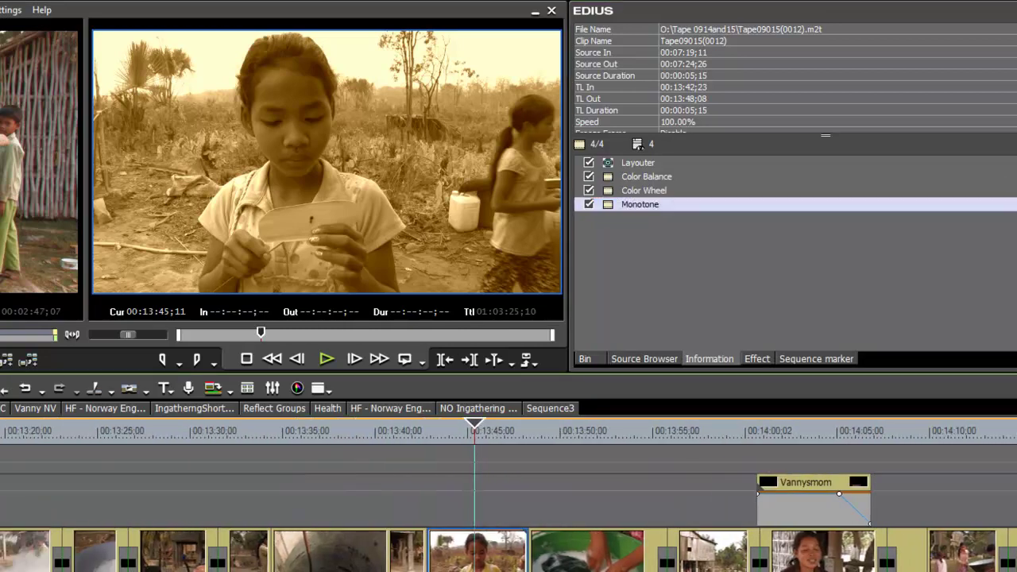
{"action": "scroll", "coordinate": [509, 494], "scroll_direction": "up", "scroll_amount": 3}
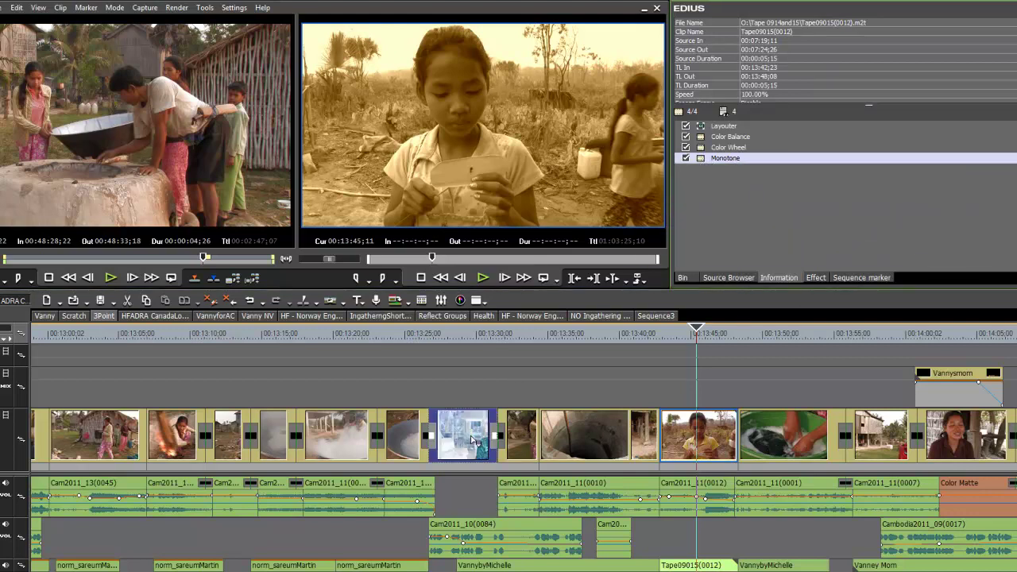
{"action": "left_click", "coordinate": [477, 437]}
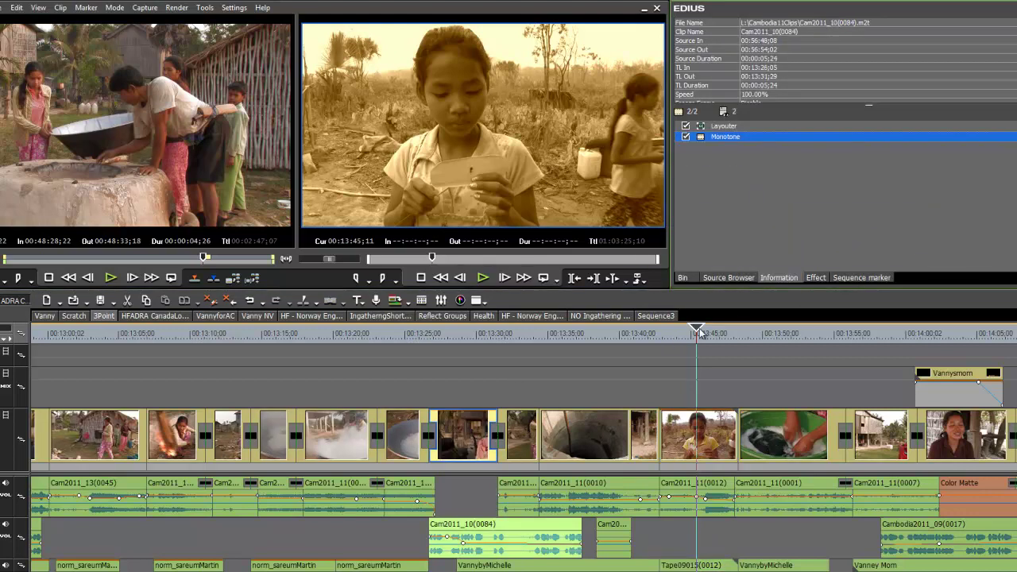
{"action": "left_click", "coordinate": [463, 333]}
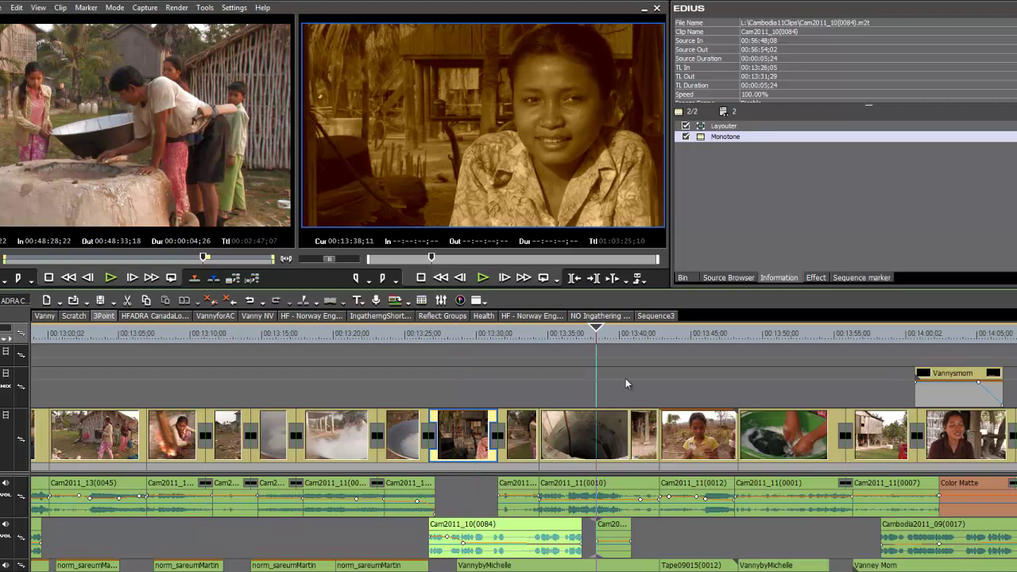
{"action": "left_click_drag", "start_coordinate": [458, 387], "coordinate": [696, 386]}
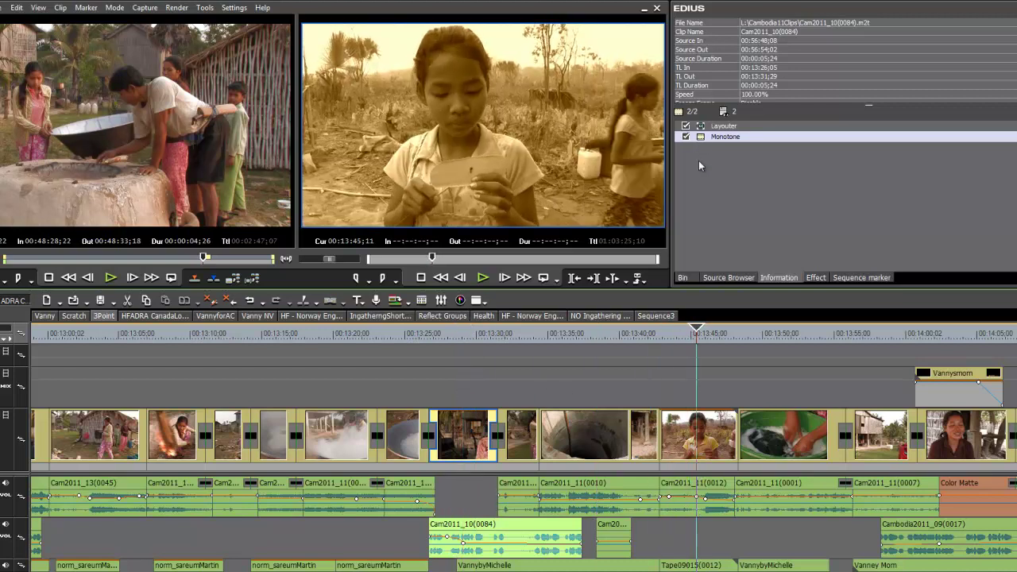
{"action": "left_click", "coordinate": [690, 433]}
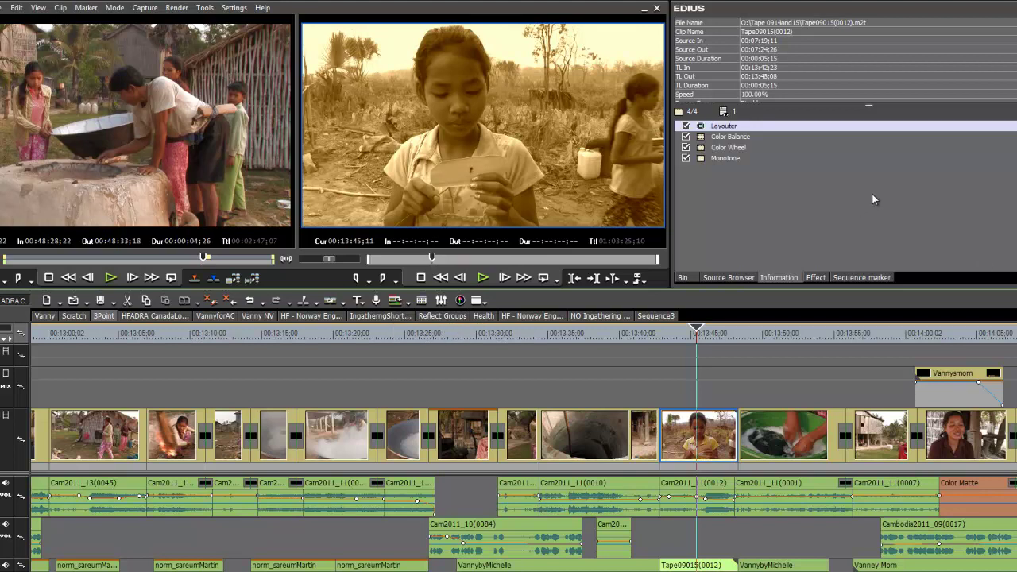
- Save the clip's Monotone settings as a current user preset and locate it among the Color Correction filters
{"action": "left_click", "coordinate": [741, 181]}
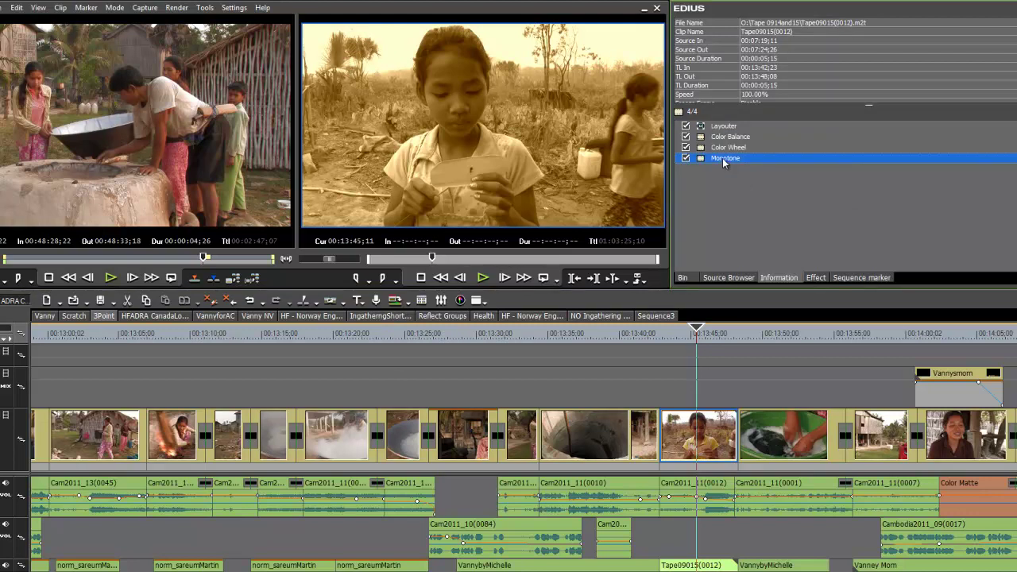
{"action": "right_click", "coordinate": [722, 158]}
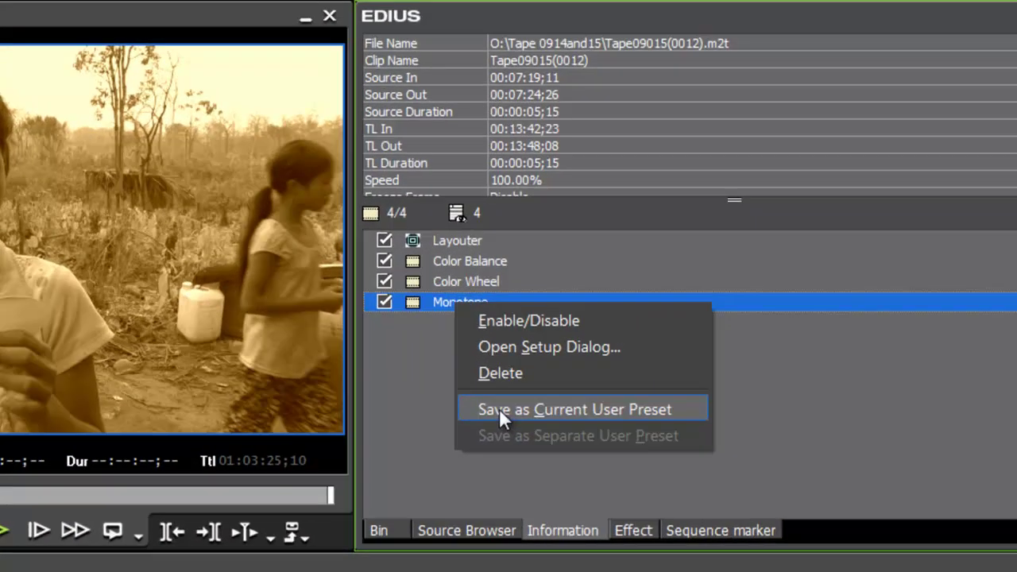
{"action": "left_click", "coordinate": [745, 216]}
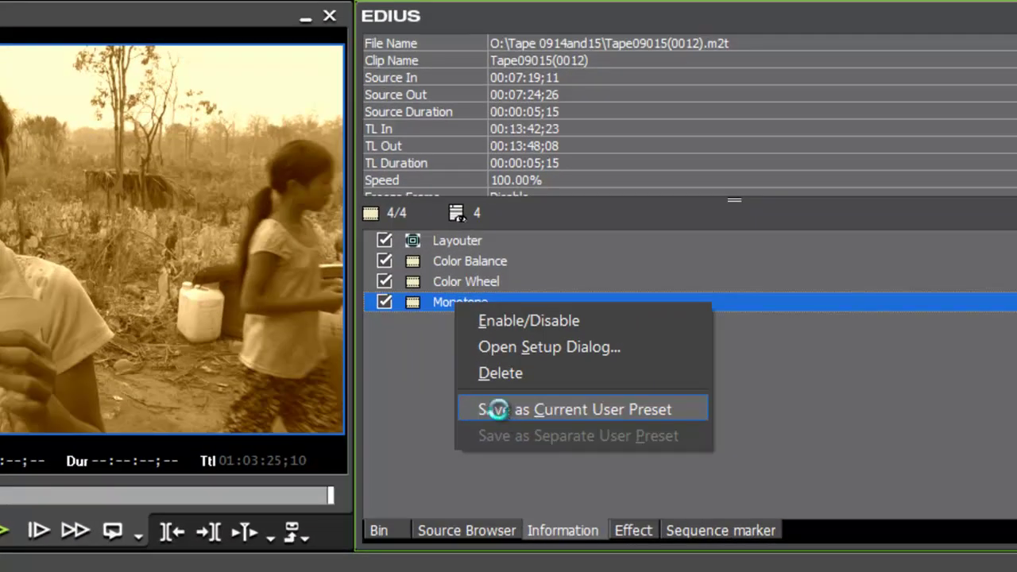
{"action": "left_click", "coordinate": [634, 530]}
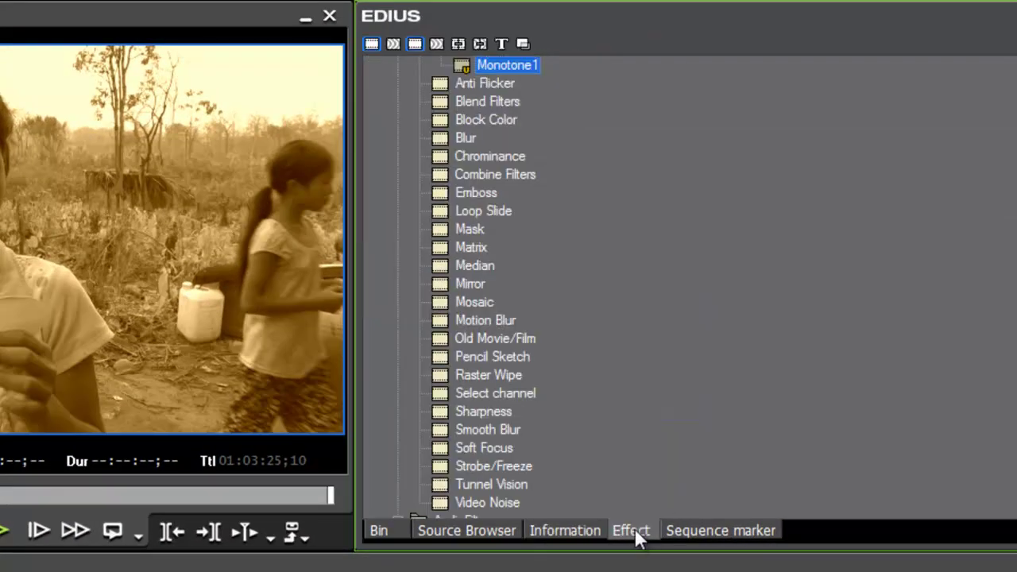
{"action": "scroll", "coordinate": [477, 286], "scroll_direction": "up", "scroll_amount": 3}
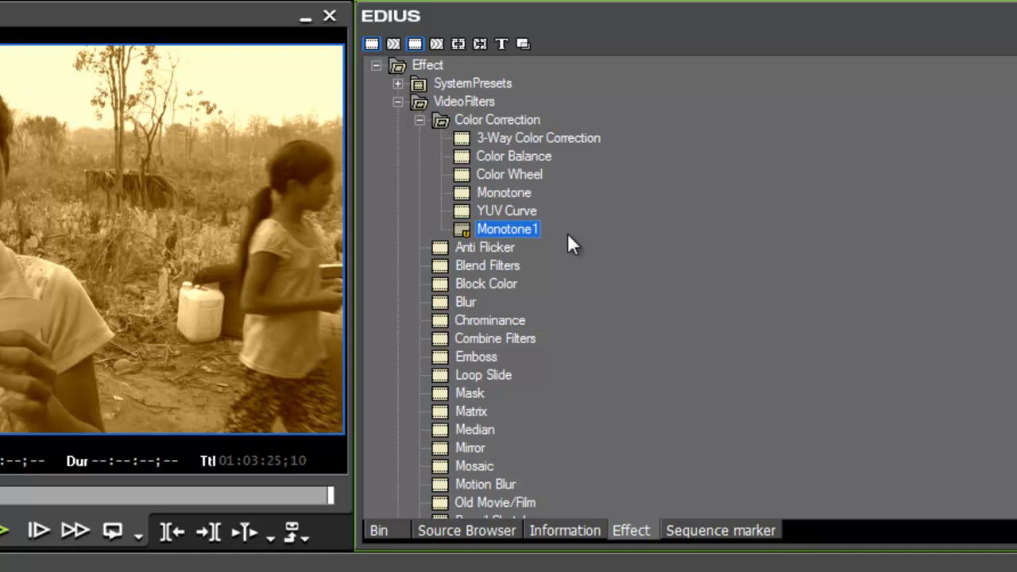
- Rename the saved Monotone user preset as SepiaTone
{"action": "right_click", "coordinate": [506, 235]}
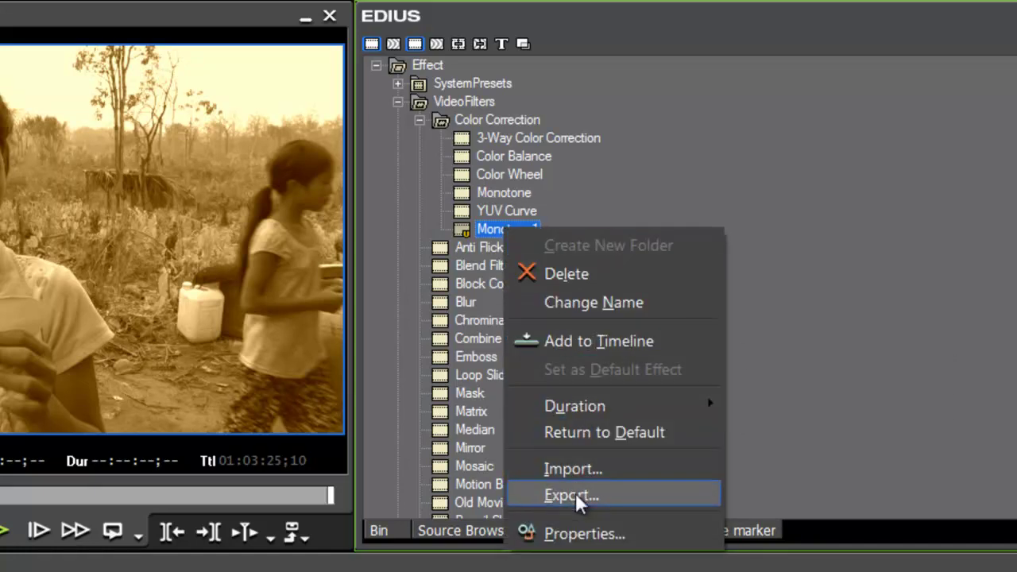
{"action": "left_click", "coordinate": [592, 309]}
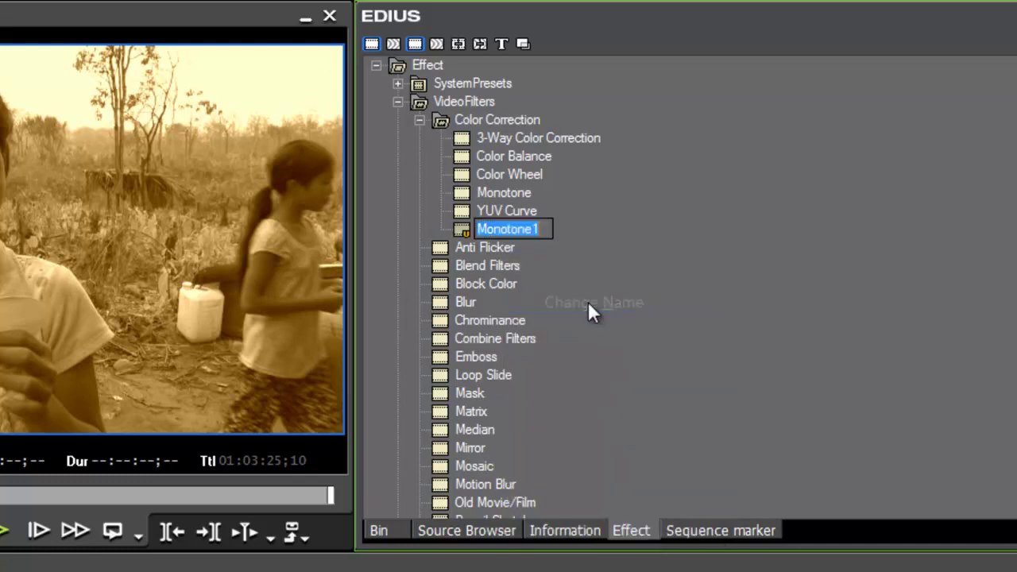
{"action": "type", "text": "Sepia"}
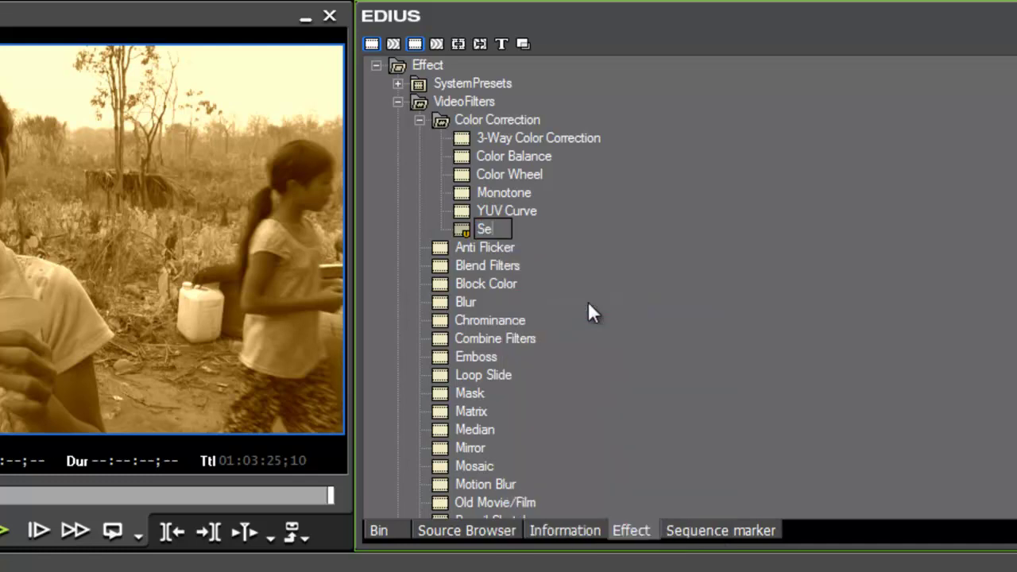
{"action": "type", "text": "Tone"}
{"action": "key", "text": "Return"}
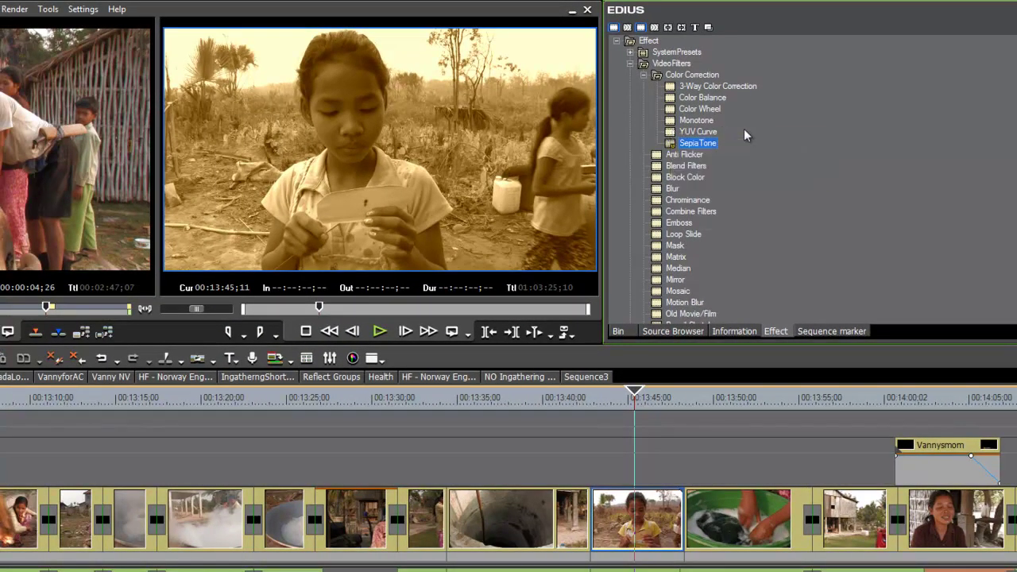
- Replace the clip's Monotone filter with YUV Curve and open its settings beside the preview picture
{"action": "left_click_drag", "start_coordinate": [672, 136], "coordinate": [628, 525]}
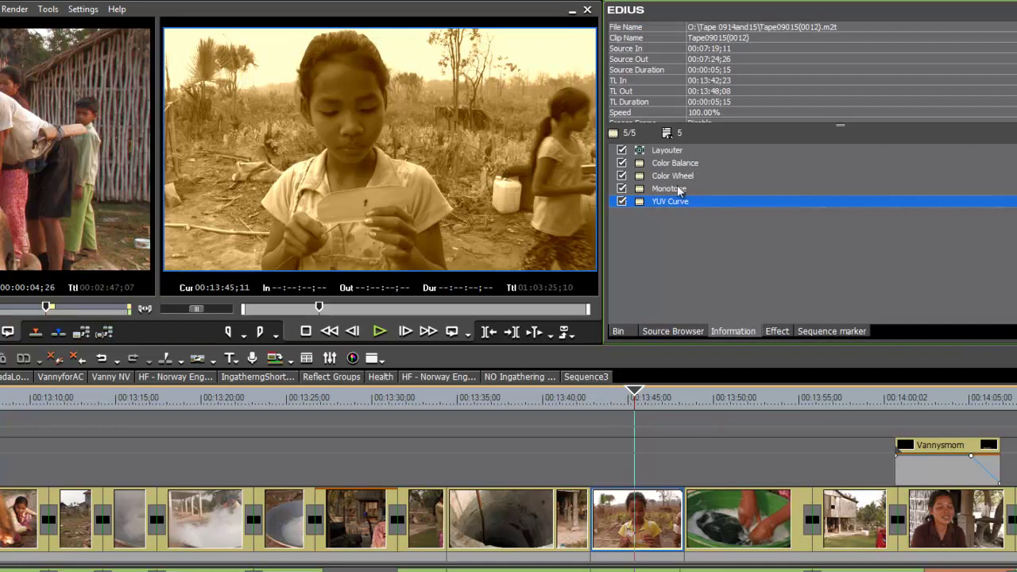
{"action": "left_click", "coordinate": [666, 192]}
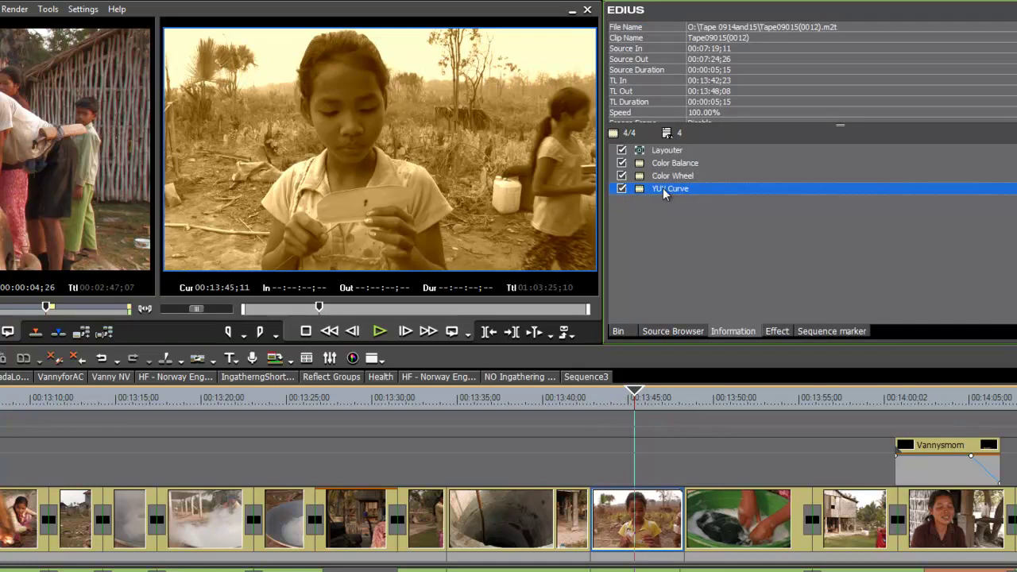
{"action": "key", "text": "Delete"}
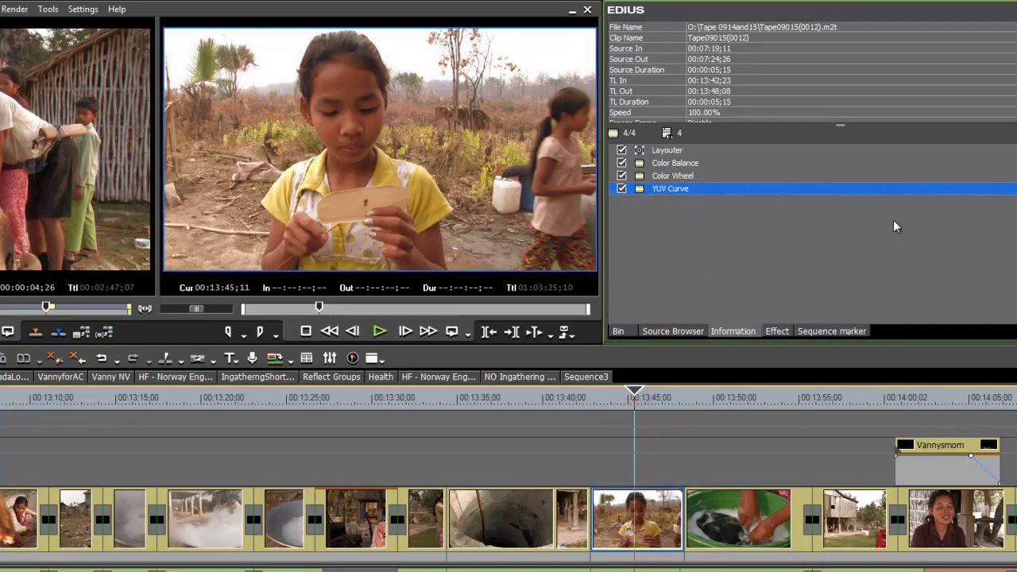
{"action": "double_click", "coordinate": [669, 188]}
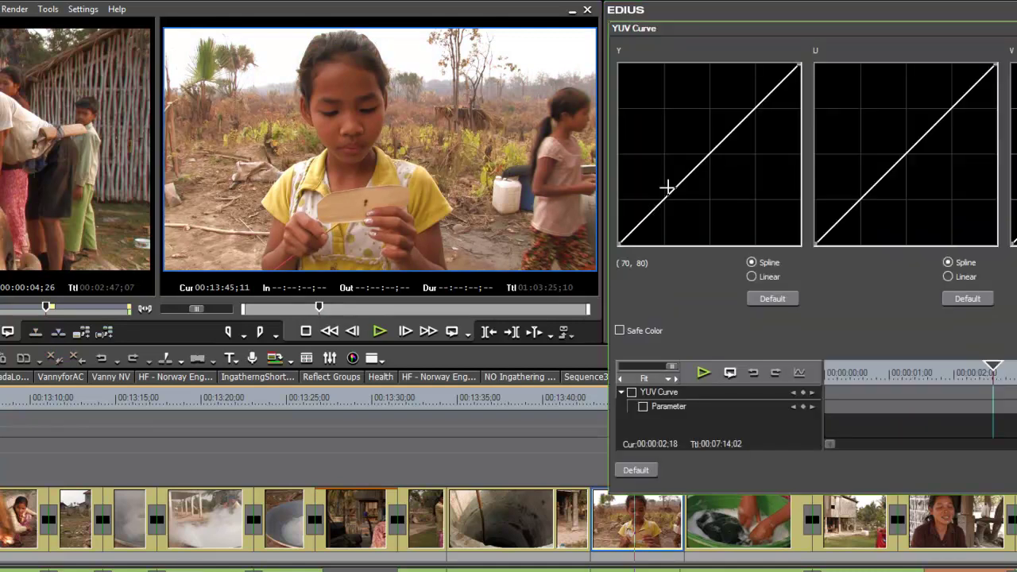
{"action": "left_click_drag", "start_coordinate": [865, 33], "coordinate": [467, 322]}
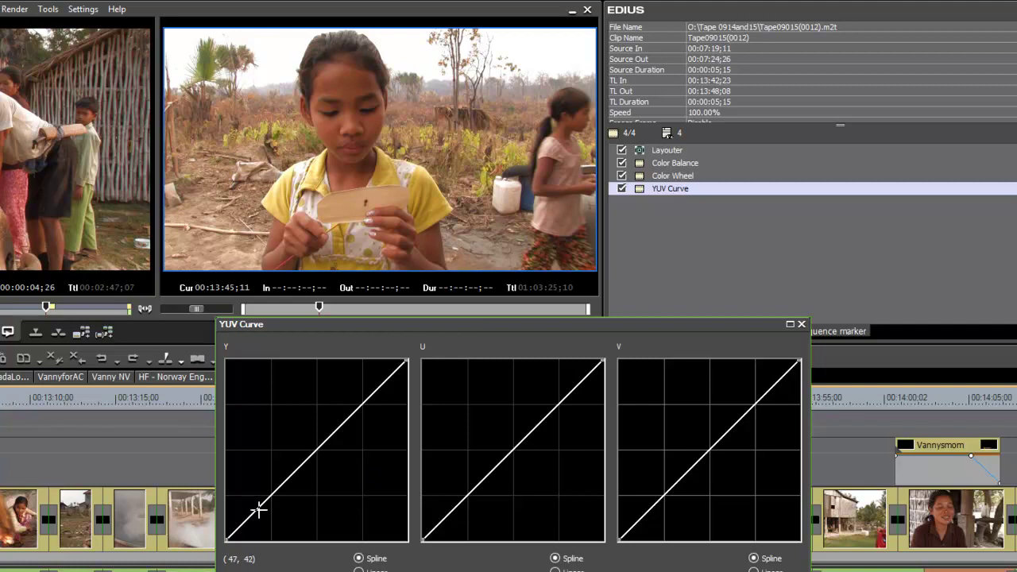
- Add shadow, midtone and highlight points to the Y curve, raising the highlight point to about (197, 216)
{"action": "left_click_drag", "start_coordinate": [259, 508], "coordinate": [263, 506]}
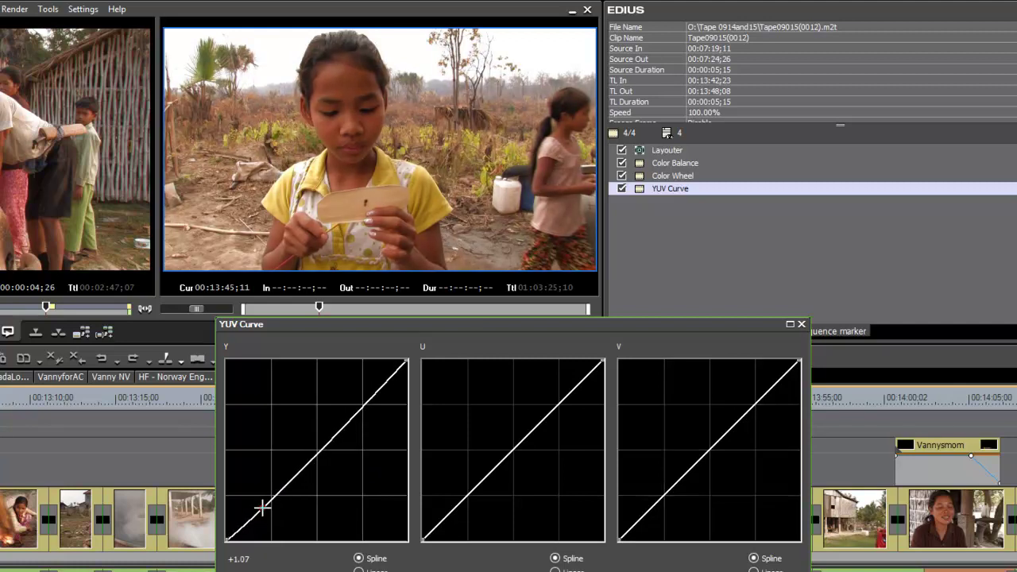
{"action": "left_click", "coordinate": [317, 455]}
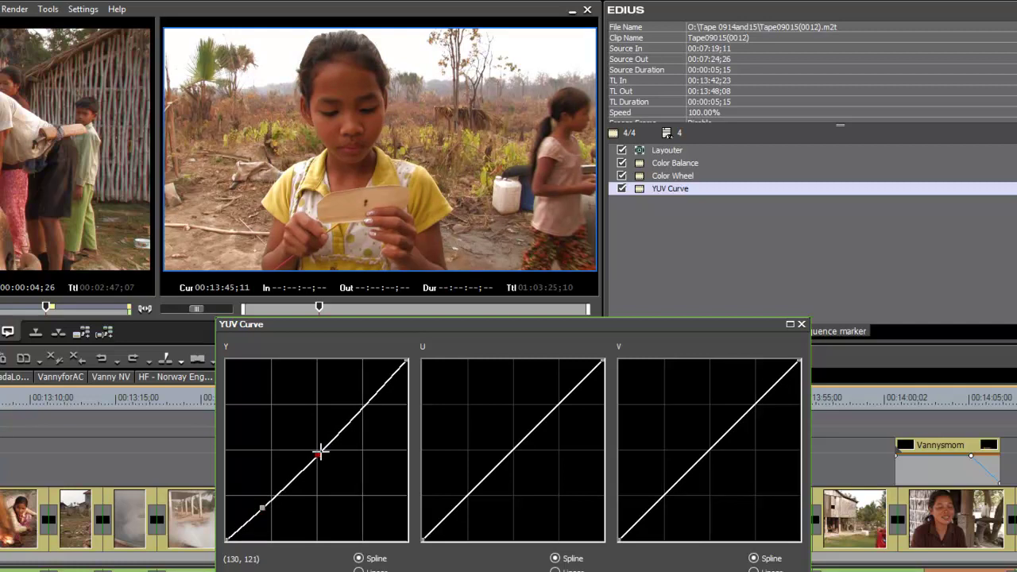
{"action": "left_click_drag", "start_coordinate": [370, 399], "coordinate": [365, 388]}
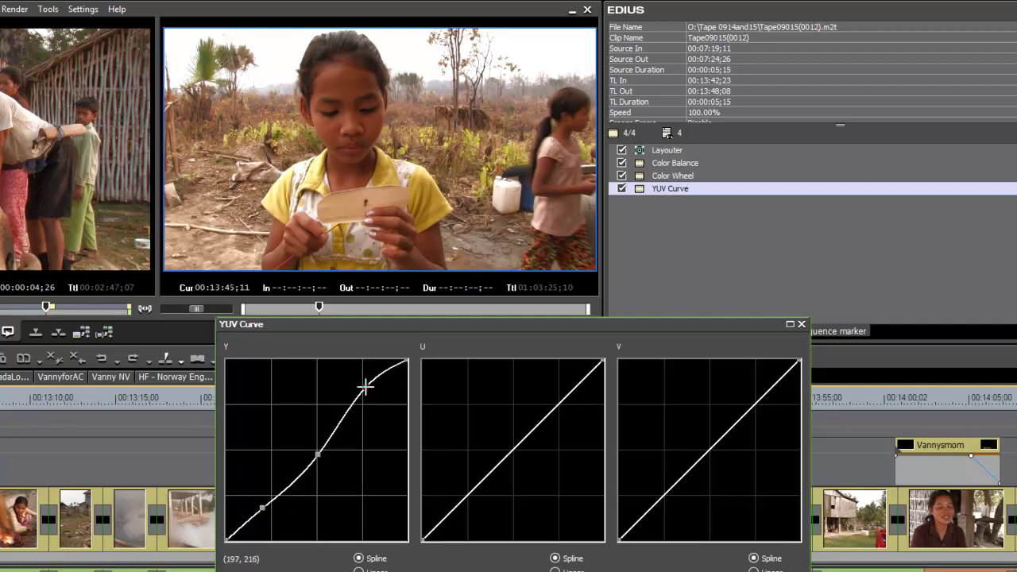
- Raise the Y curve's midtone point, add two more points in the darker range, and lower the highlight point to about (199, 209)
{"action": "left_click_drag", "start_coordinate": [318, 455], "coordinate": [321, 440]}
{"action": "left_click_drag", "start_coordinate": [279, 495], "coordinate": [284, 495]}
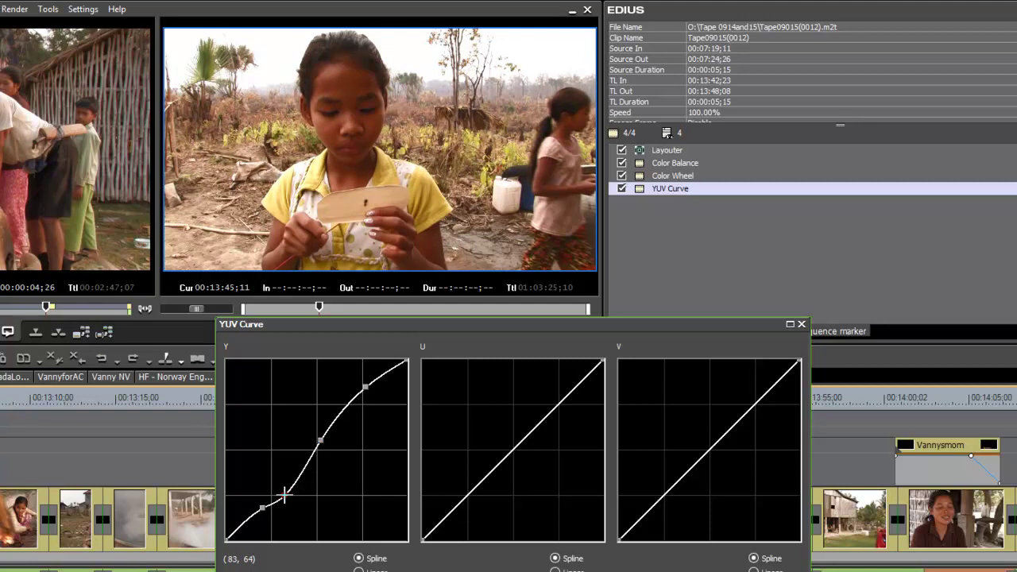
{"action": "left_click_drag", "start_coordinate": [237, 533], "coordinate": [241, 525]}
{"action": "left_click_drag", "start_coordinate": [288, 492], "coordinate": [294, 481]}
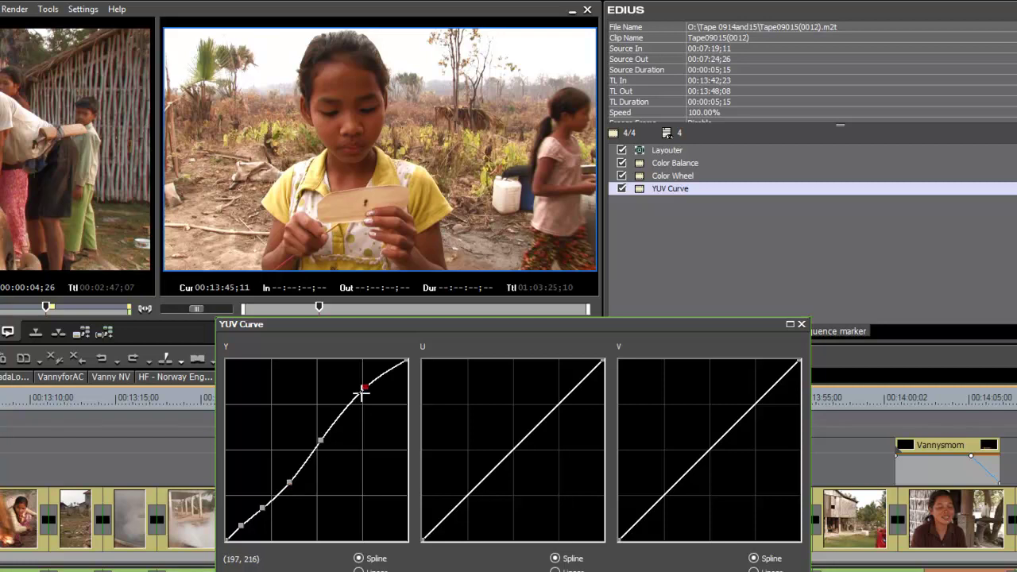
{"action": "left_click_drag", "start_coordinate": [363, 388], "coordinate": [368, 393]}
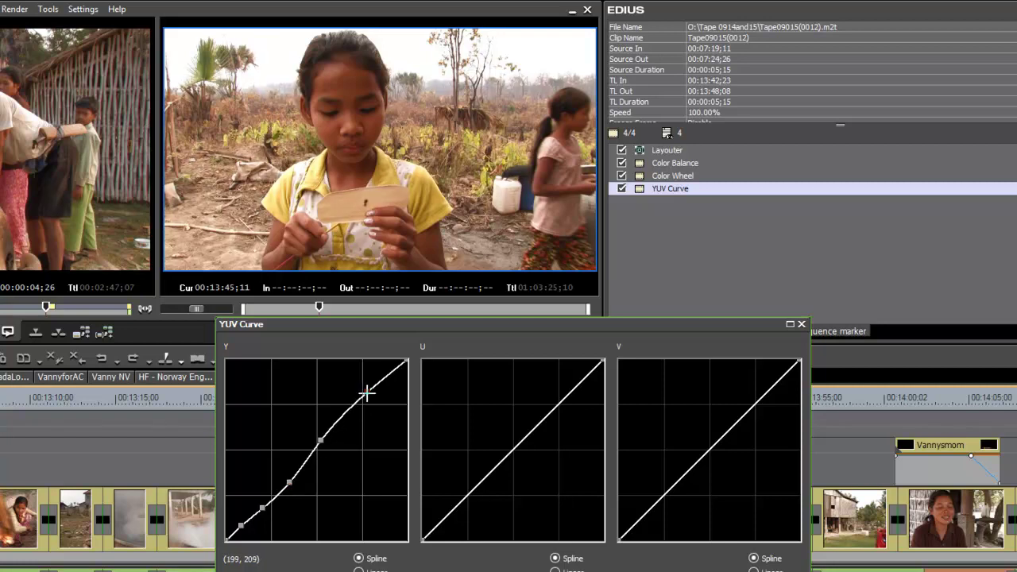
- Add a point to the upper part of the U curve and reset the Y curve to default
{"action": "left_click_drag", "start_coordinate": [514, 452], "coordinate": [551, 410]}
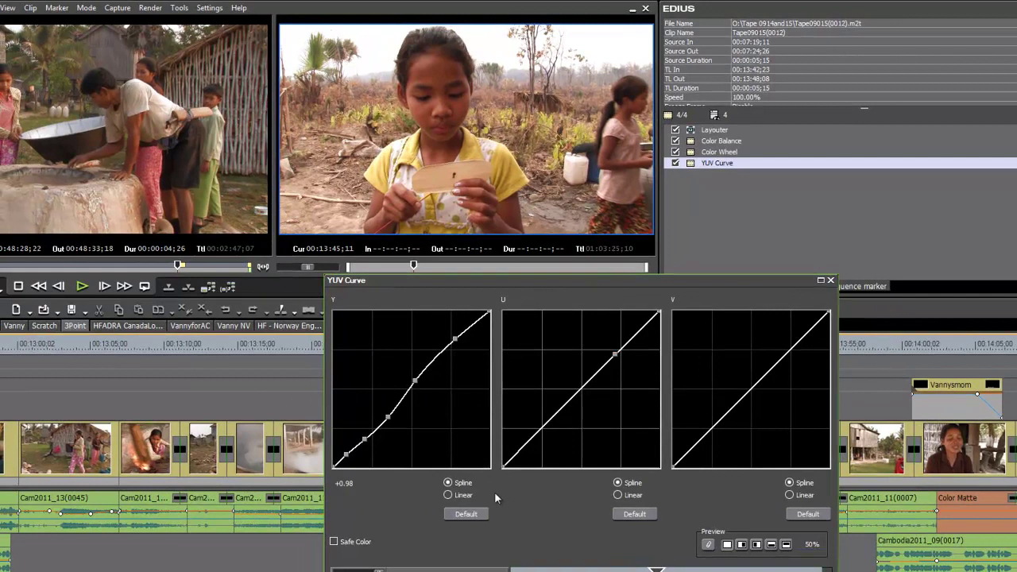
{"action": "left_click", "coordinate": [468, 514]}
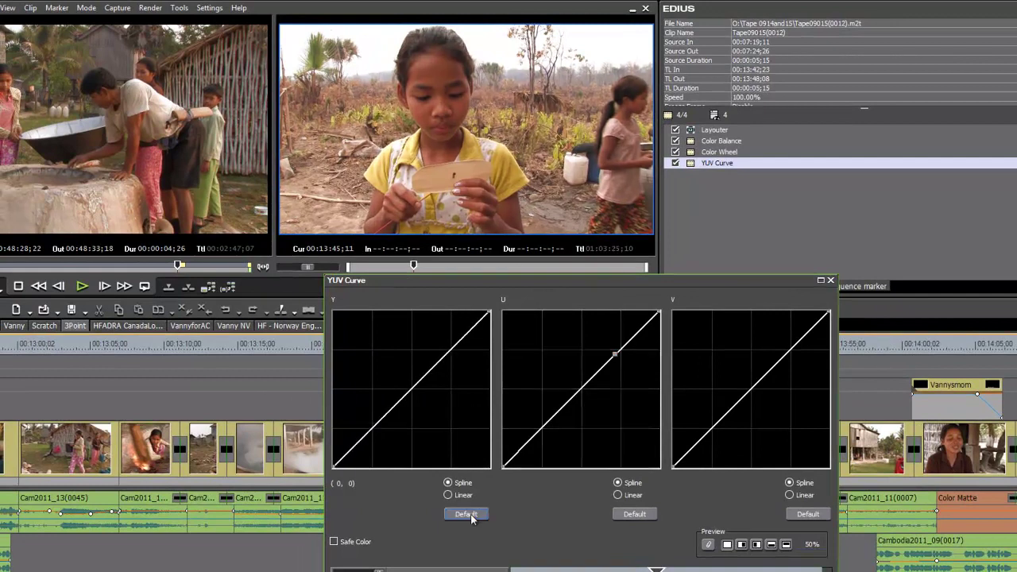
- Add a point near the highlight end of the Y curve and accept the YUV Curve settings
{"action": "left_click_drag", "start_coordinate": [452, 345], "coordinate": [477, 322]}
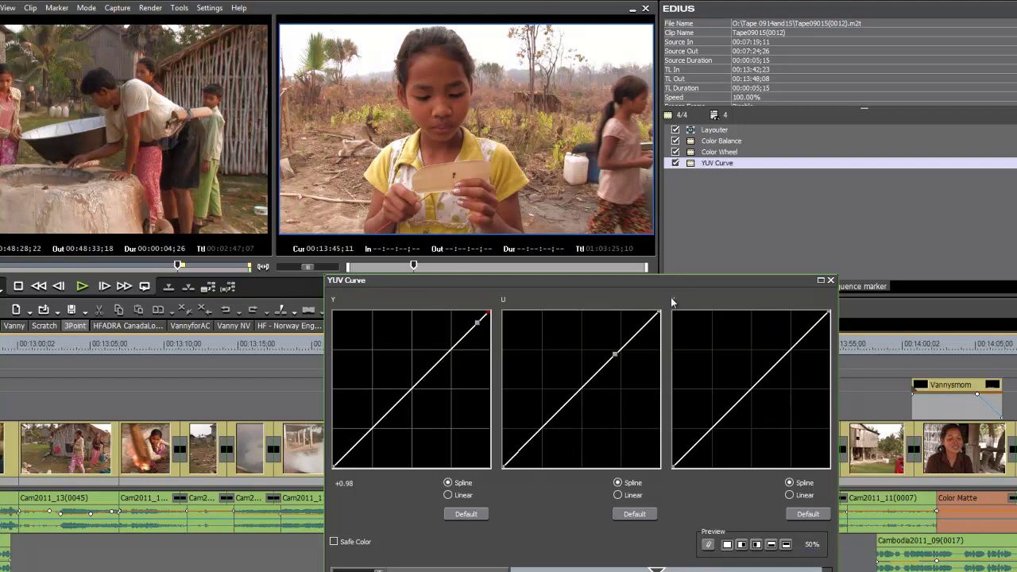
{"action": "left_click_drag", "start_coordinate": [671, 280], "coordinate": [647, 236]}
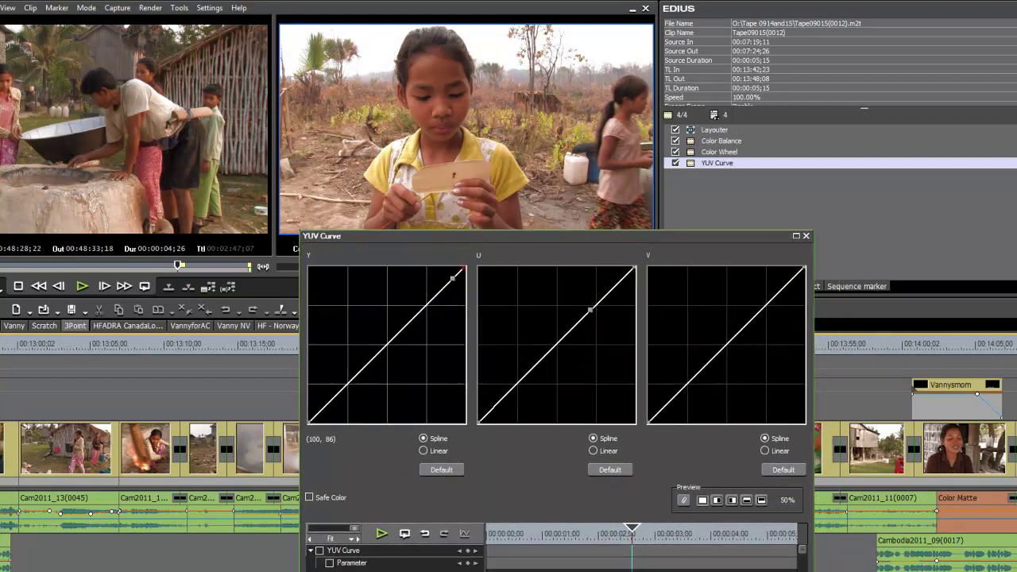
{"action": "key", "text": "Return"}
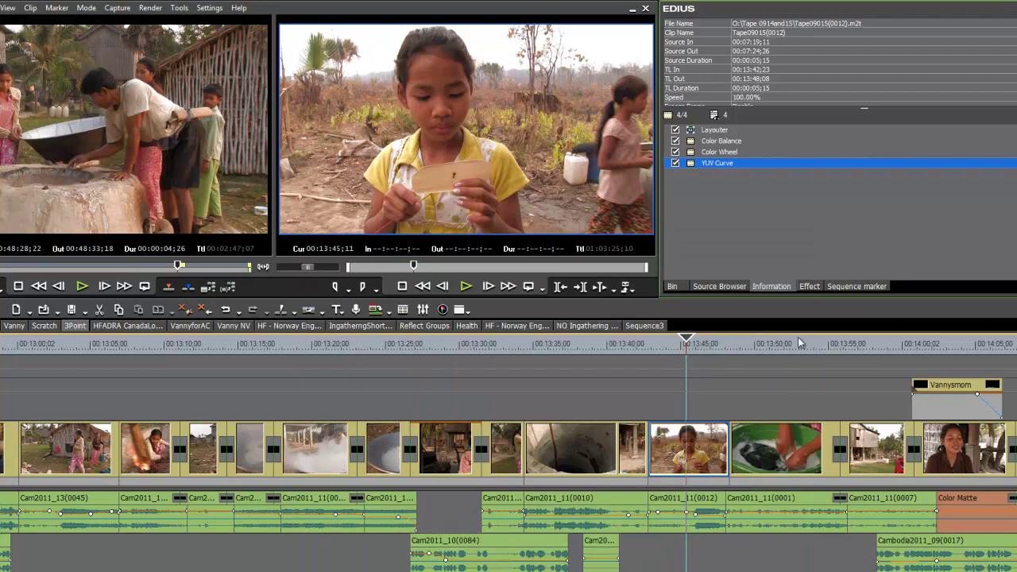
- Apply the 3-Way Color Correction filter to the clip and disable its YUV Curve, Color Wheel and Color Balance filters
{"action": "left_click", "coordinate": [809, 286]}
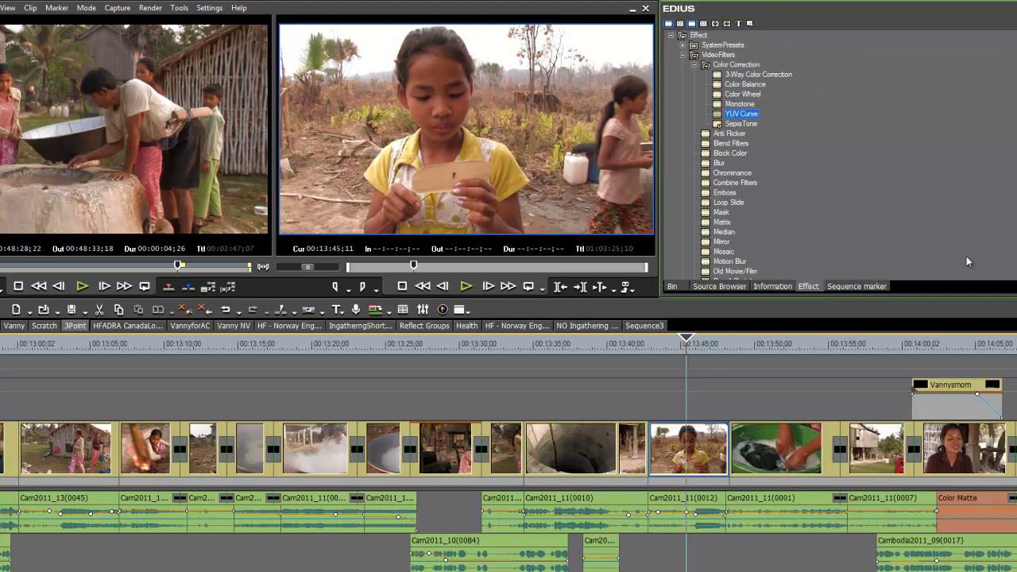
{"action": "mouse_move", "coordinate": [719, 78]}
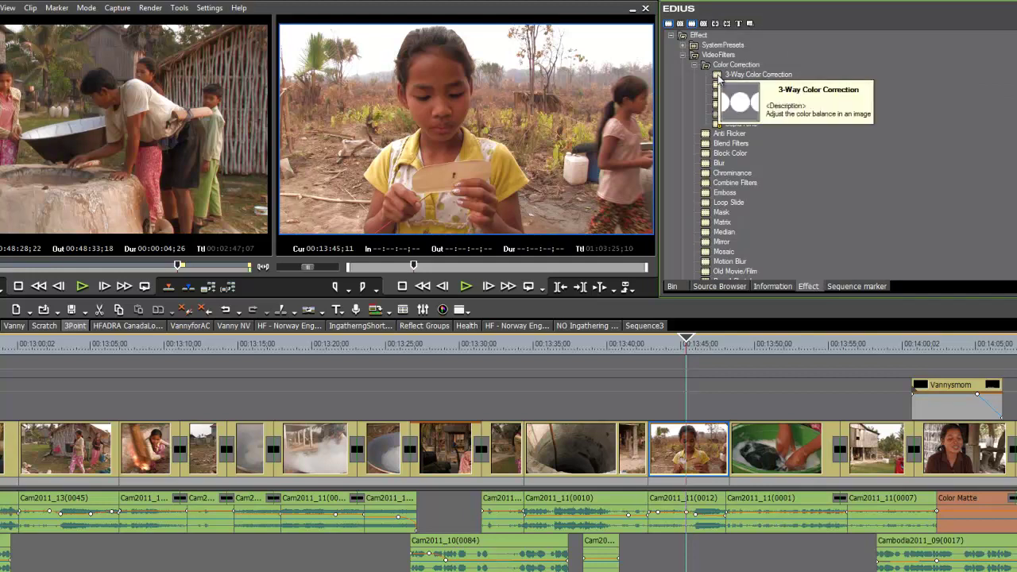
{"action": "left_click_drag", "start_coordinate": [719, 79], "coordinate": [682, 452]}
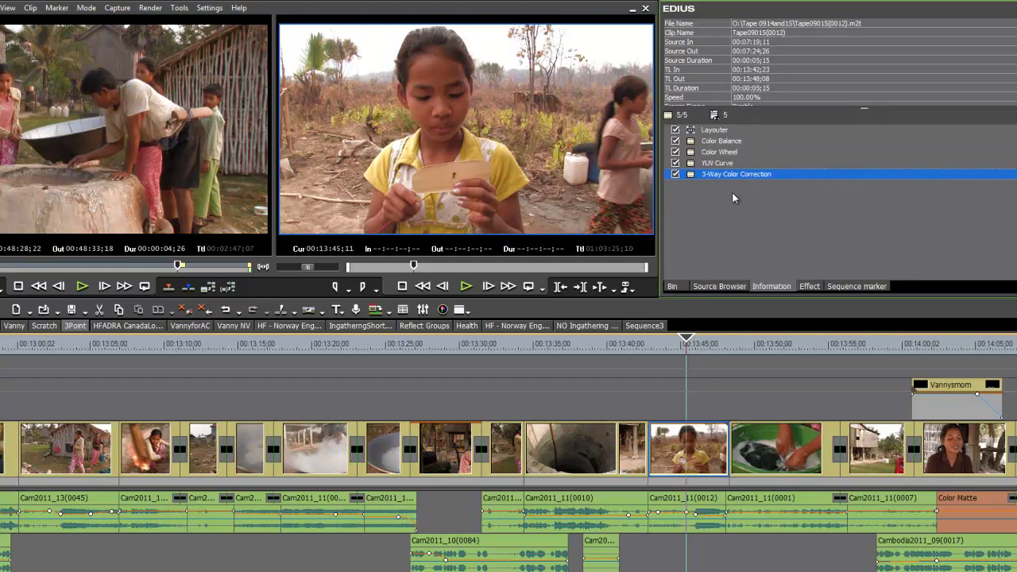
{"action": "left_click", "coordinate": [676, 163]}
{"action": "left_click", "coordinate": [675, 152]}
{"action": "left_click", "coordinate": [676, 141]}
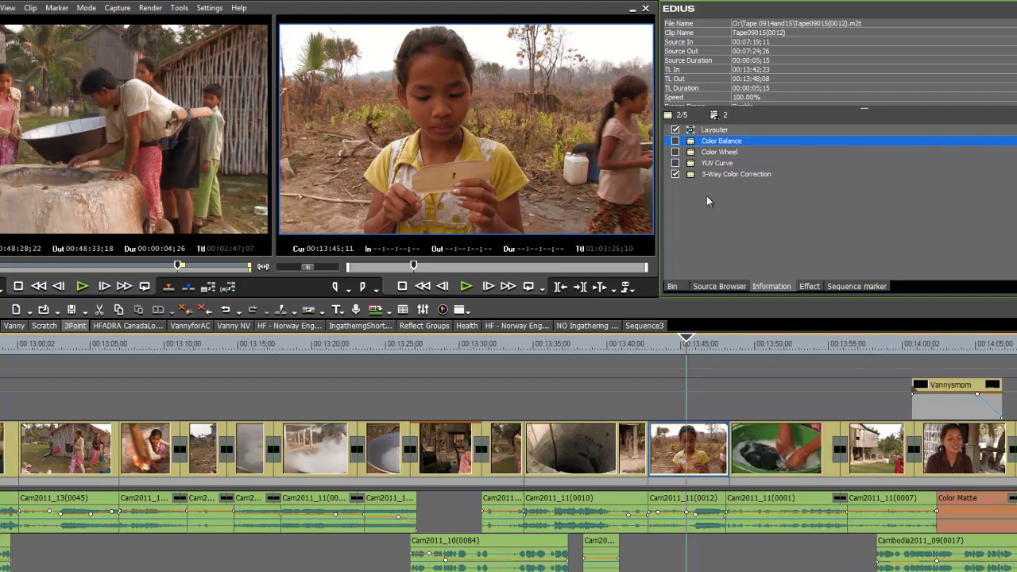
- In the 3-Way Color Correction settings, shift Black Balance to Cb 5.0, Cr -2.5 and White Balance to Cb 7.5, Cr -2.5
{"action": "double_click", "coordinate": [715, 175]}
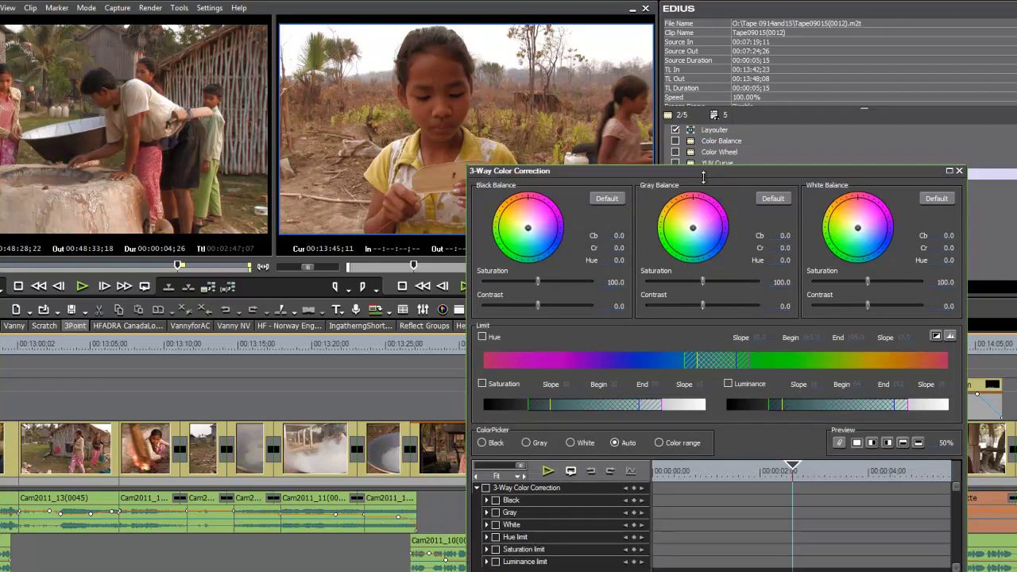
{"action": "left_click_drag", "start_coordinate": [673, 170], "coordinate": [726, 170]}
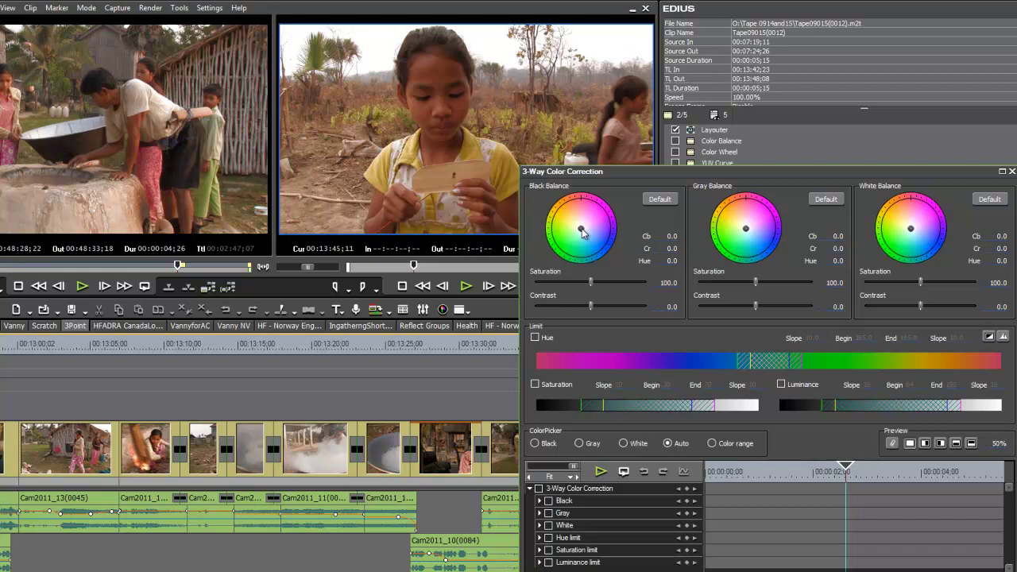
{"action": "mouse_move", "coordinate": [582, 231]}
{"action": "left_mouse_down"}
{"action": "mouse_move", "coordinate": [569, 233]}
{"action": "mouse_move", "coordinate": [584, 232]}
{"action": "left_mouse_up"}
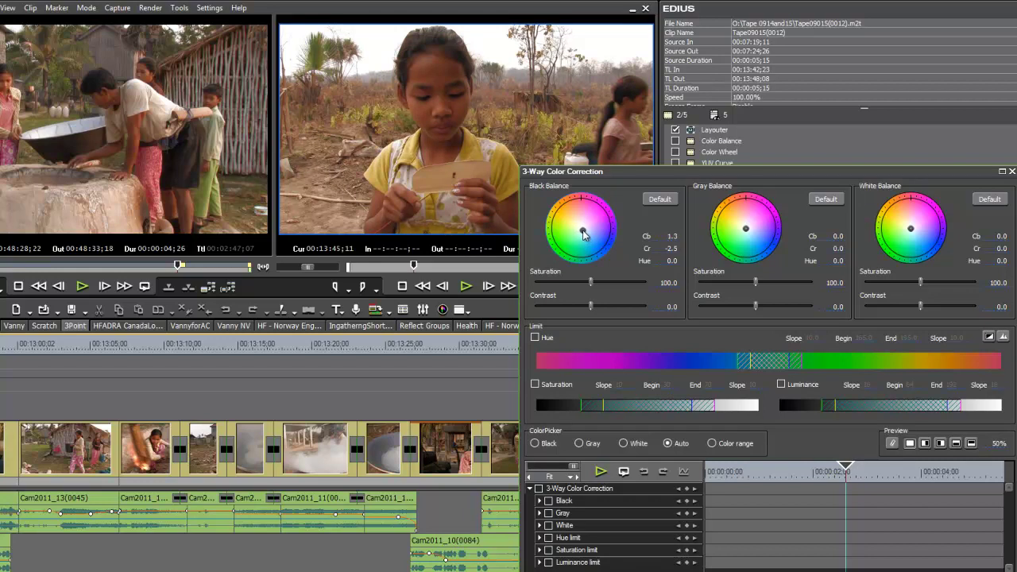
{"action": "left_click_drag", "start_coordinate": [583, 230], "coordinate": [585, 232]}
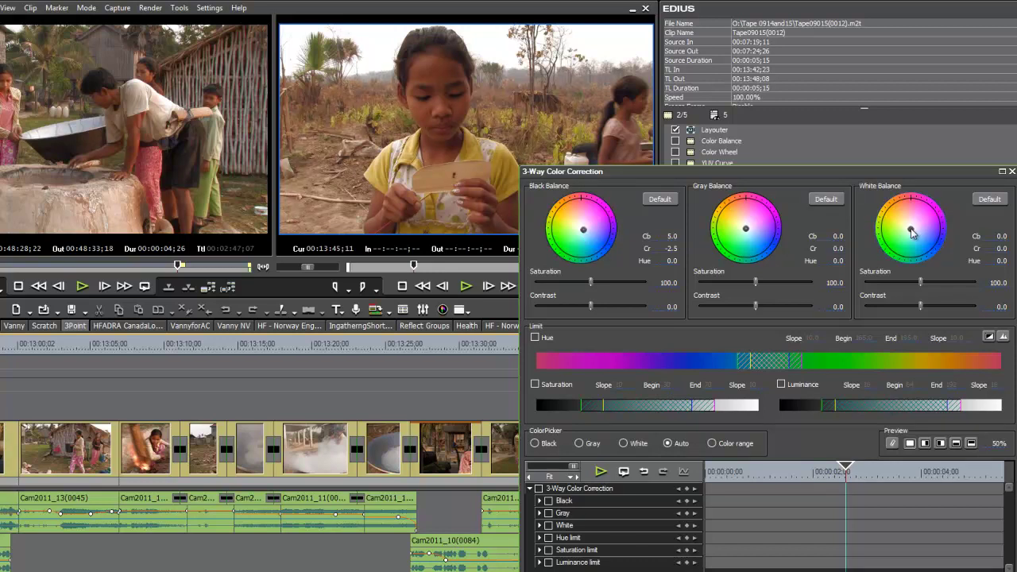
{"action": "mouse_move", "coordinate": [914, 227]}
{"action": "left_mouse_down"}
{"action": "mouse_move", "coordinate": [914, 214]}
{"action": "mouse_move", "coordinate": [906, 225]}
{"action": "mouse_move", "coordinate": [915, 240]}
{"action": "mouse_move", "coordinate": [914, 230]}
{"action": "left_mouse_up"}
- Uncover the preview picture and try different Gray Balance tints, settling on Cb 11.3, Cr -6.3
{"action": "left_click_drag", "start_coordinate": [812, 170], "coordinate": [838, 251]}
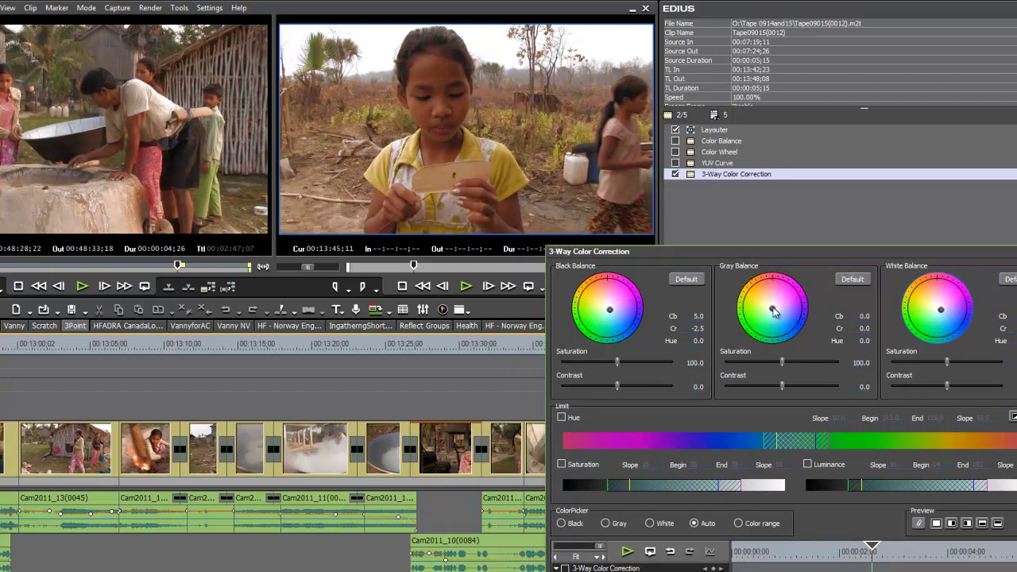
{"action": "left_click_drag", "start_coordinate": [773, 309], "coordinate": [779, 319]}
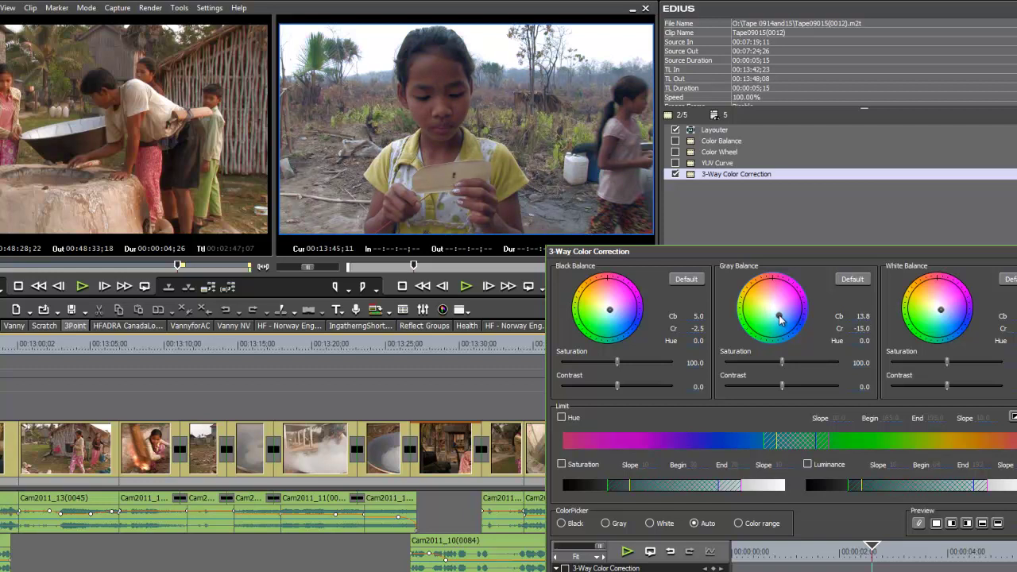
{"action": "left_click_drag", "start_coordinate": [779, 318], "coordinate": [773, 319]}
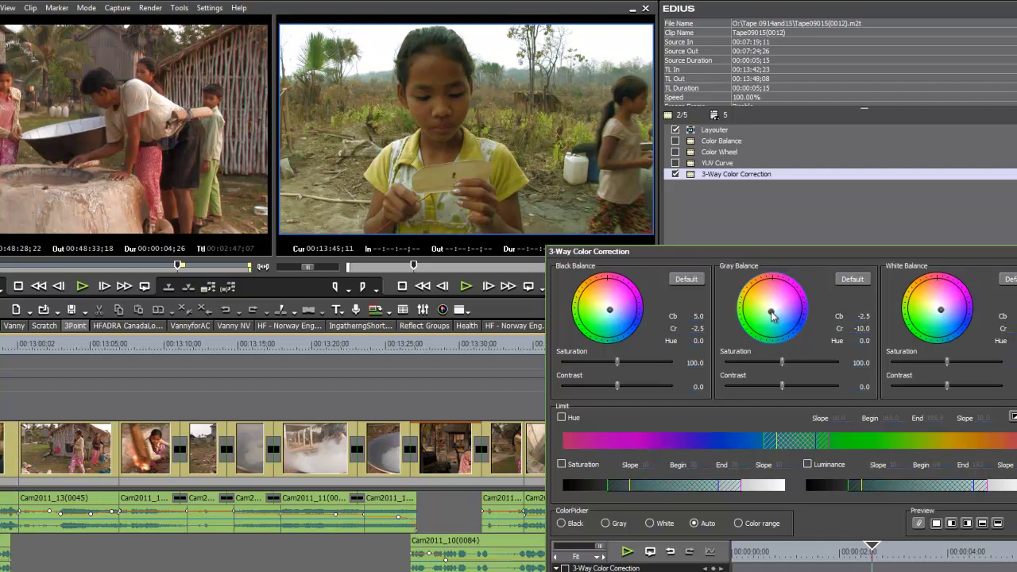
{"action": "mouse_move", "coordinate": [766, 318]}
{"action": "left_mouse_down"}
{"action": "mouse_move", "coordinate": [771, 301]}
{"action": "mouse_move", "coordinate": [778, 313]}
{"action": "left_mouse_up"}
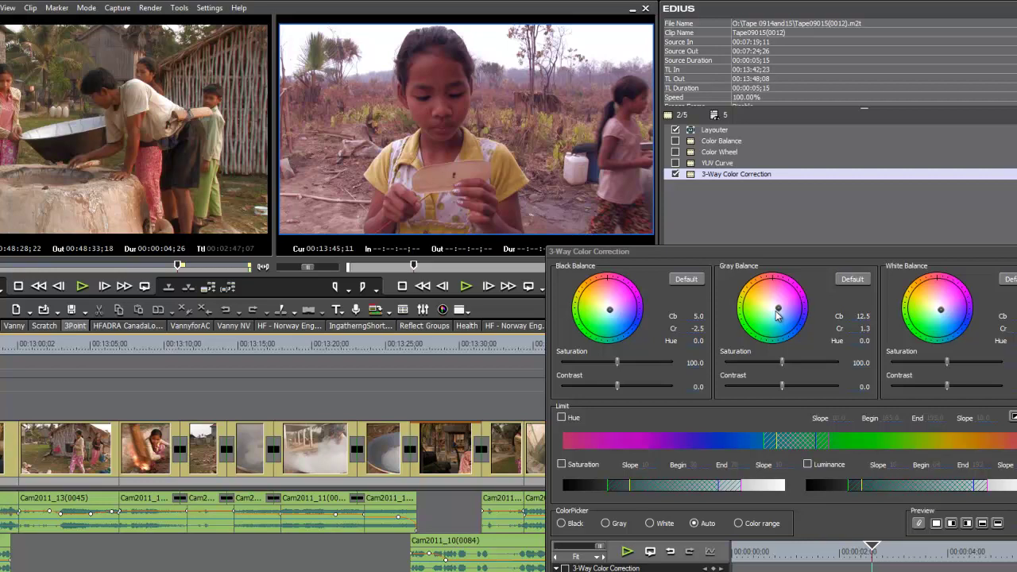
{"action": "left_click_drag", "start_coordinate": [779, 315], "coordinate": [776, 315]}
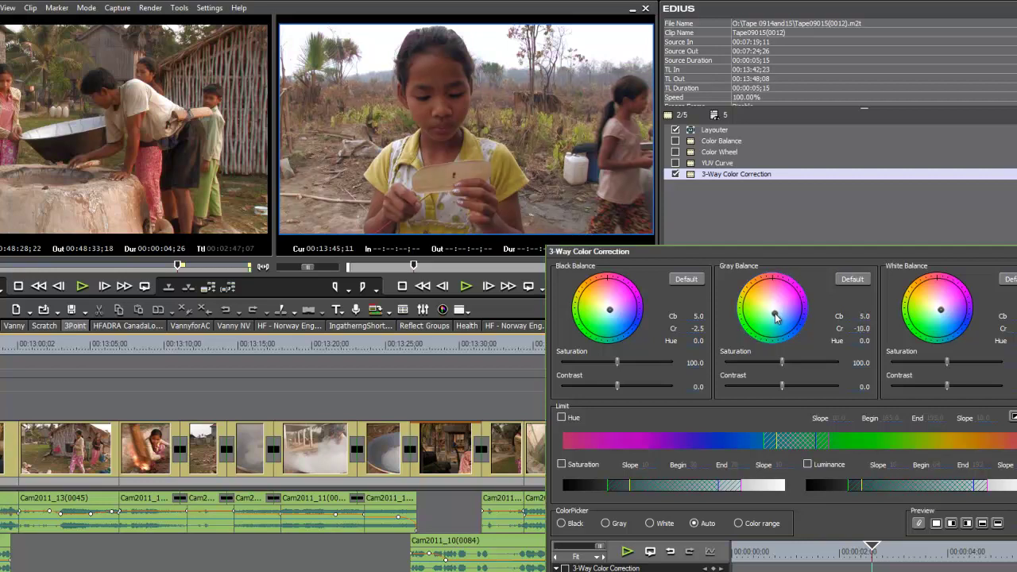
{"action": "mouse_move", "coordinate": [777, 317]}
{"action": "left_mouse_down"}
{"action": "mouse_move", "coordinate": [788, 318]}
{"action": "mouse_move", "coordinate": [780, 314]}
{"action": "left_mouse_up"}
- Set black saturation to 116.5 and the black, gray and white contrast to 0.4, -0.2 and -0.4, and accept the settings
{"action": "left_click_drag", "start_coordinate": [616, 363], "coordinate": [596, 391]}
{"action": "left_click_drag", "start_coordinate": [593, 390], "coordinate": [616, 388]}
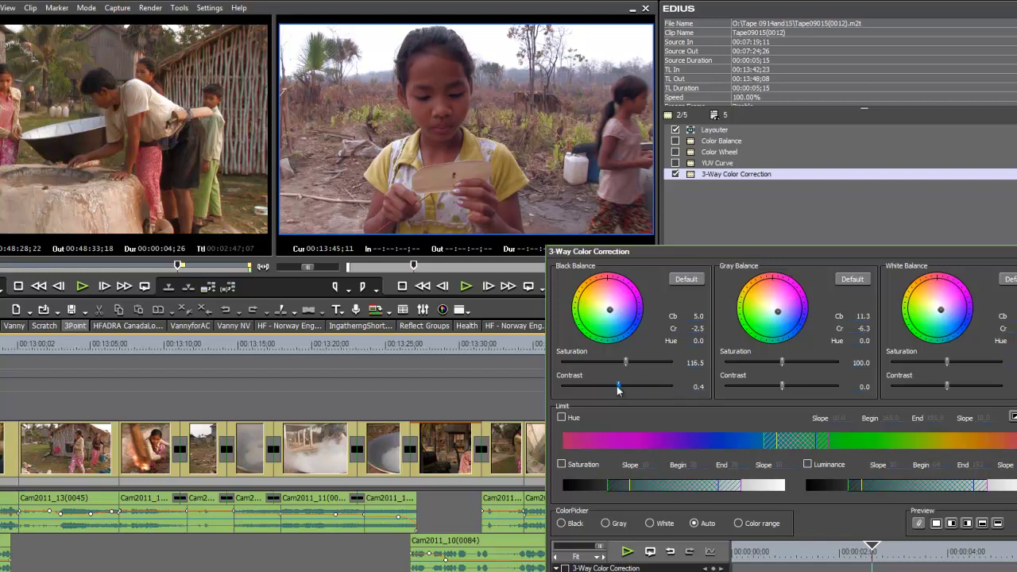
{"action": "left_click_drag", "start_coordinate": [783, 388], "coordinate": [780, 388]}
{"action": "mouse_move", "coordinate": [948, 388]}
{"action": "left_mouse_down"}
{"action": "mouse_move", "coordinate": [958, 390]}
{"action": "mouse_move", "coordinate": [946, 395]}
{"action": "left_mouse_up"}
{"action": "mouse_move", "coordinate": [781, 389]}
{"action": "left_mouse_down"}
{"action": "mouse_move", "coordinate": [842, 393]}
{"action": "mouse_move", "coordinate": [782, 396]}
{"action": "left_mouse_up"}
{"action": "left_click_drag", "start_coordinate": [829, 251], "coordinate": [756, 176]}
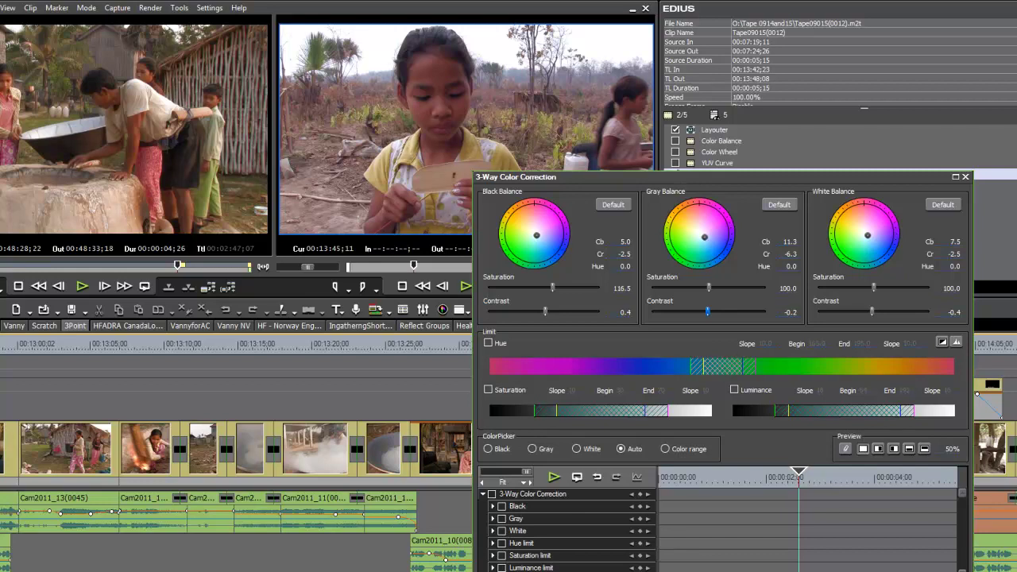
{"action": "key", "text": "Return"}
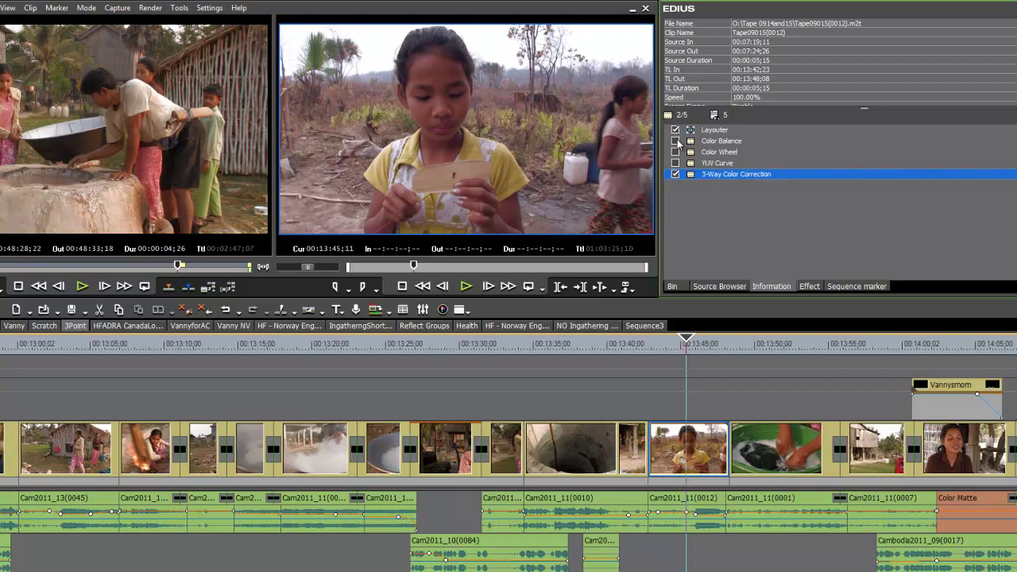
- Re-enable the Color Balance filter and shift the 3-Way Color Correction's Gray Balance to Cb 12.5, Cr -10.0
{"action": "left_click", "coordinate": [676, 141]}
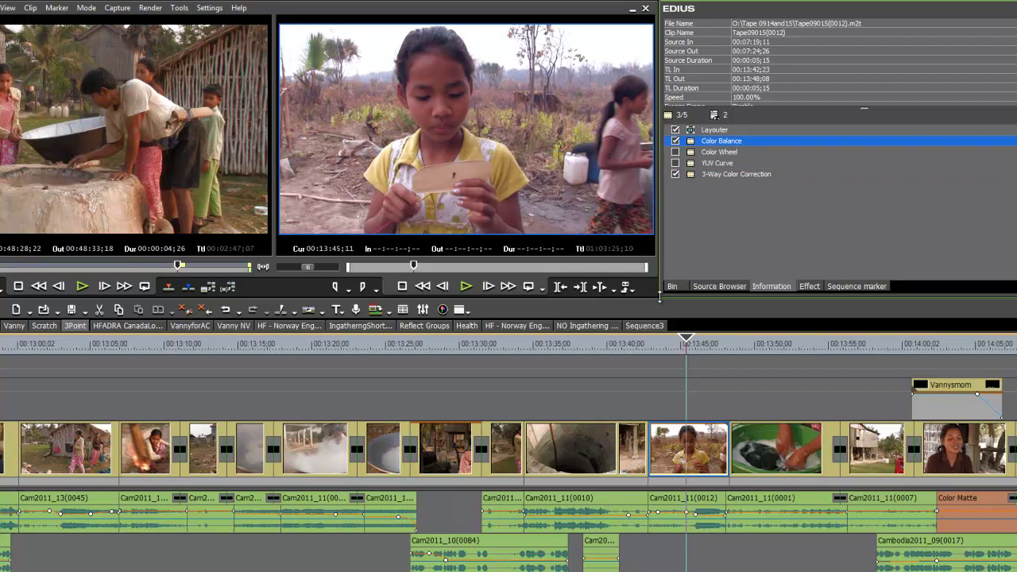
{"action": "double_click", "coordinate": [715, 175]}
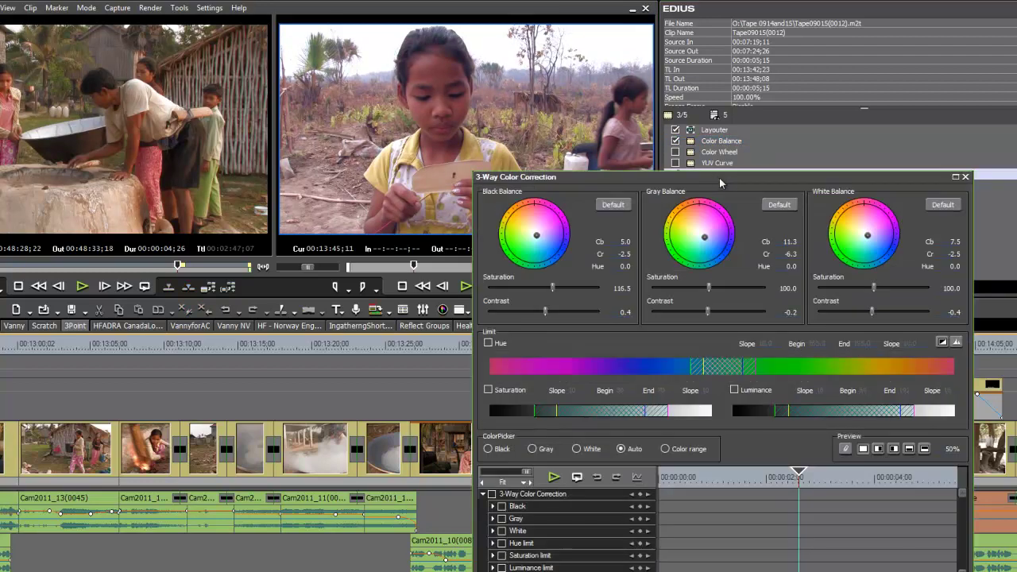
{"action": "left_click_drag", "start_coordinate": [721, 175], "coordinate": [784, 204]}
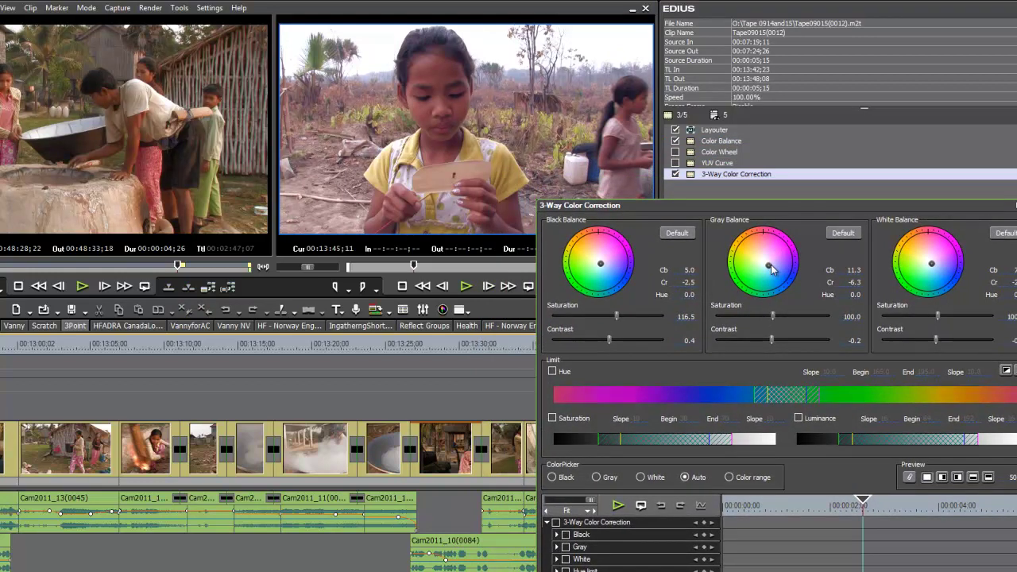
{"action": "left_click_drag", "start_coordinate": [773, 268], "coordinate": [771, 271]}
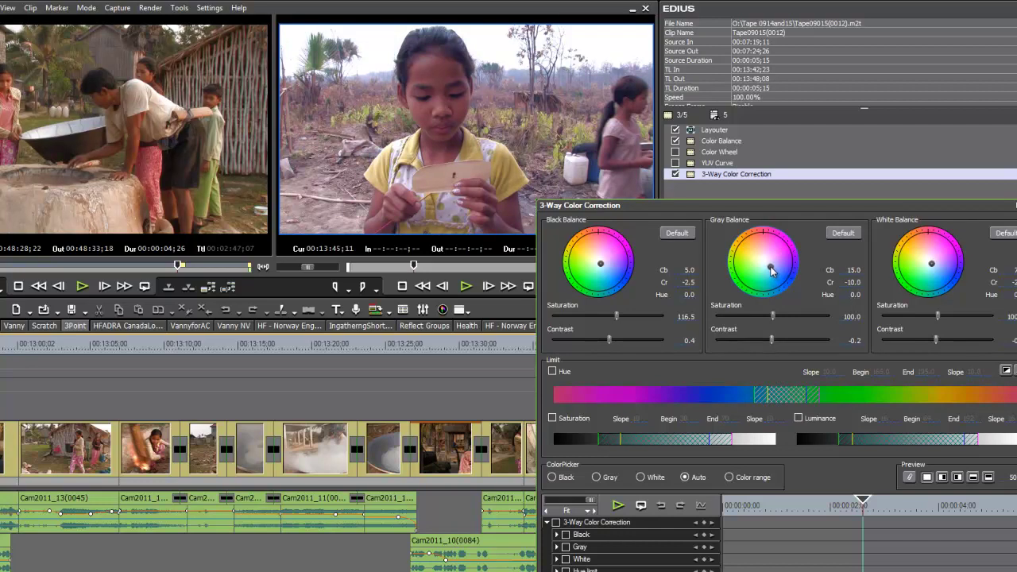
{"action": "mouse_move", "coordinate": [771, 271]}
{"action": "left_mouse_down"}
{"action": "mouse_move", "coordinate": [788, 275]}
{"action": "mouse_move", "coordinate": [771, 272]}
{"action": "left_mouse_up"}
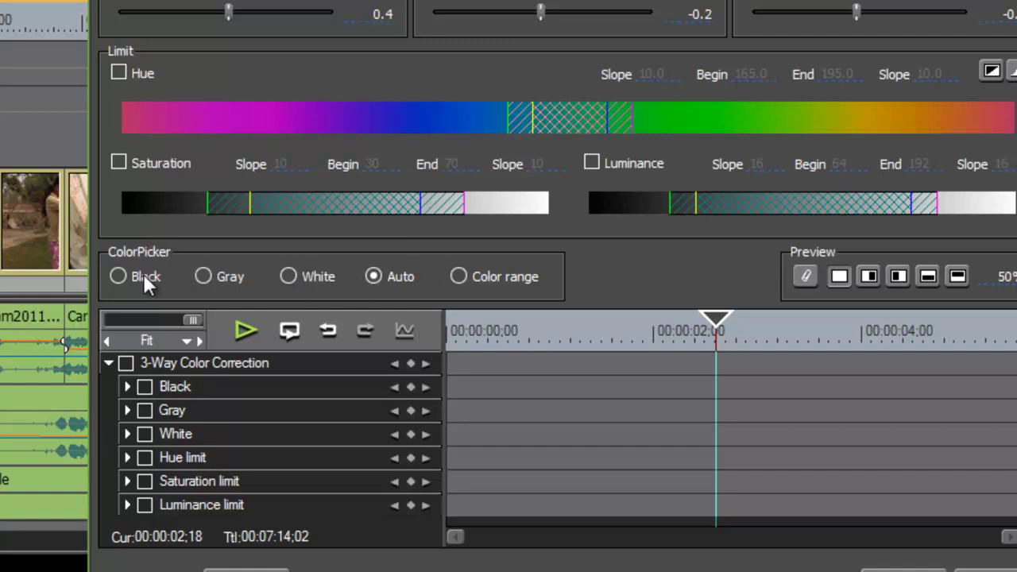
- Sample black with the color picker from dark areas of the picture, ending with the jar's opening at 00:13:48;01
{"action": "left_click", "coordinate": [118, 277]}
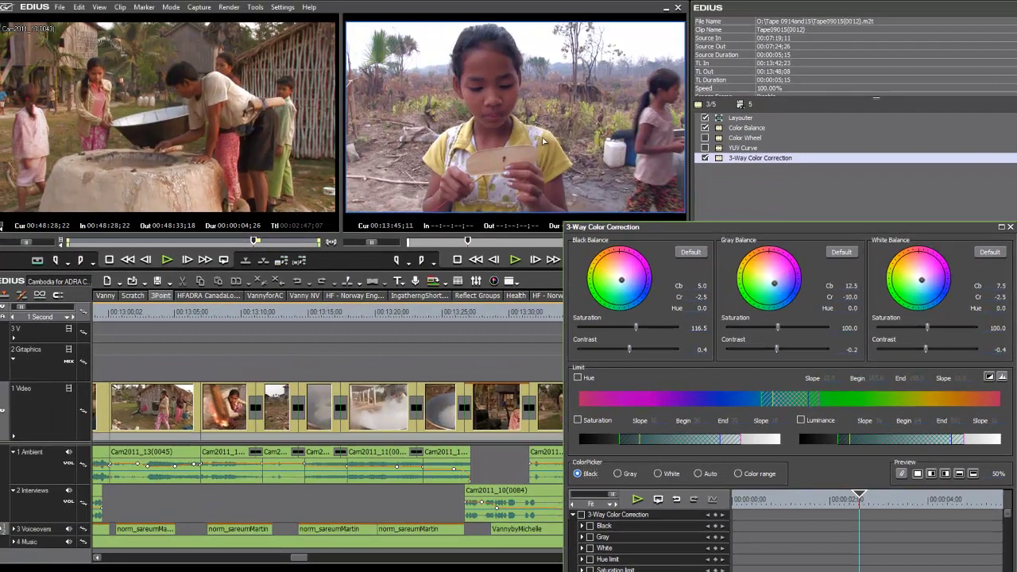
{"action": "left_click", "coordinate": [637, 199]}
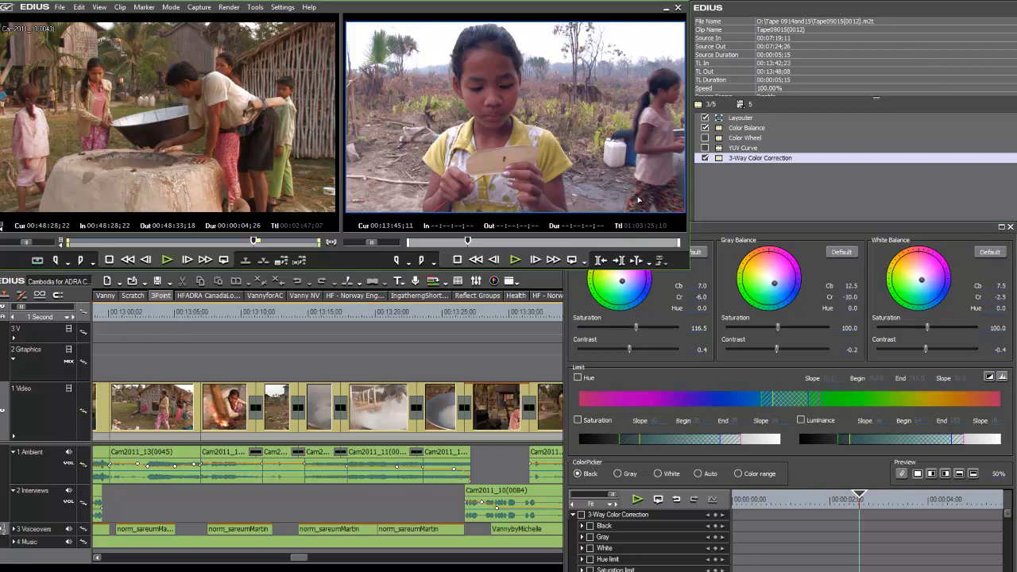
{"action": "left_click", "coordinate": [638, 198]}
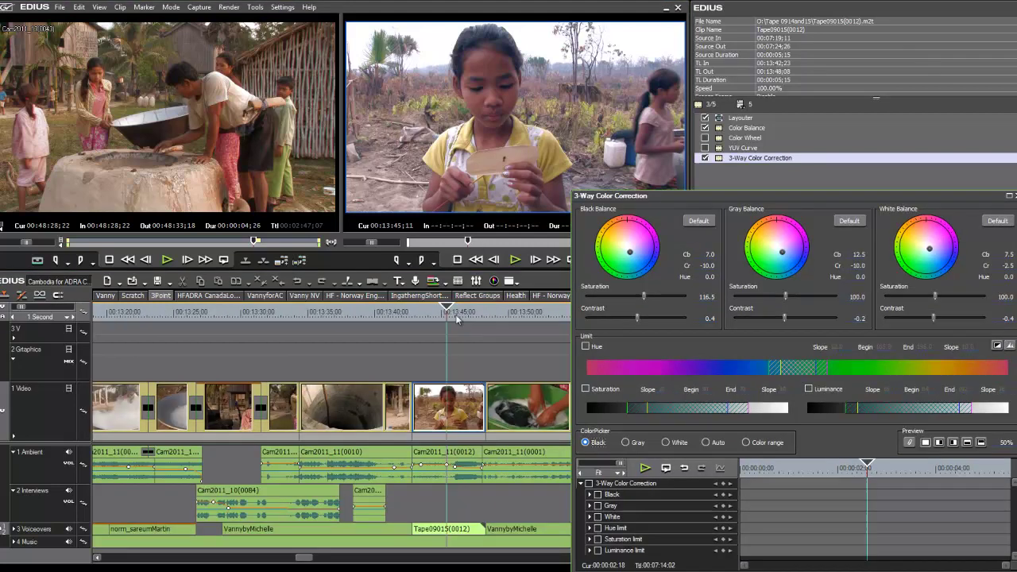
{"action": "left_click_drag", "start_coordinate": [446, 309], "coordinate": [482, 307]}
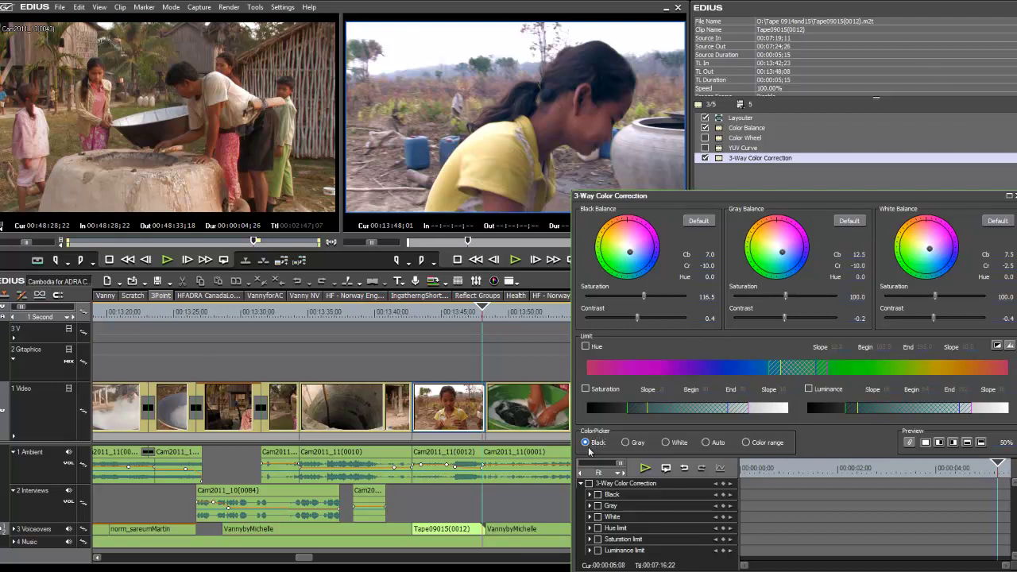
{"action": "left_click", "coordinate": [678, 128]}
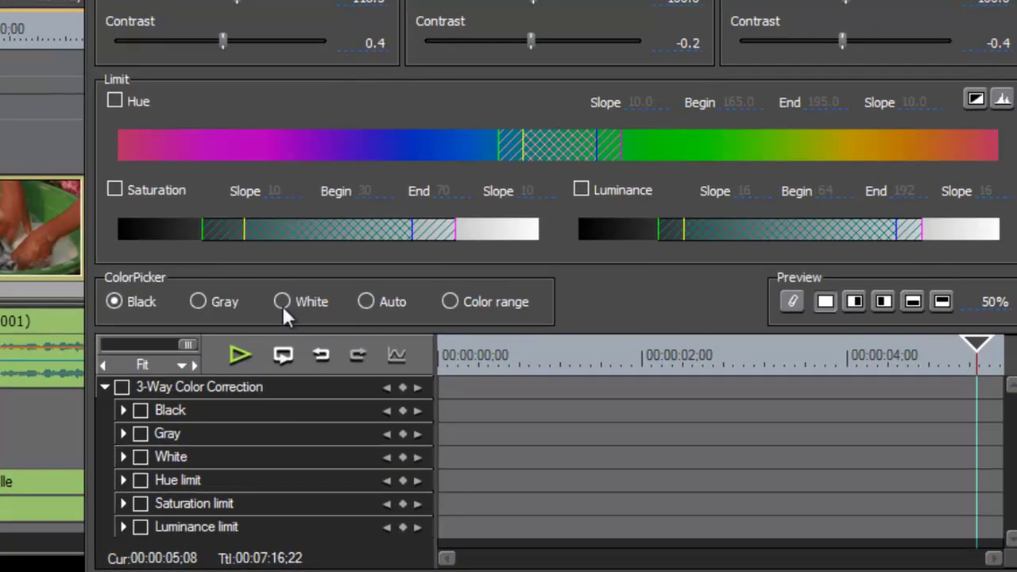
- Sample white with the color picker from the white plastic container in the frame at 00:13:47;02
{"action": "left_click", "coordinate": [283, 302]}
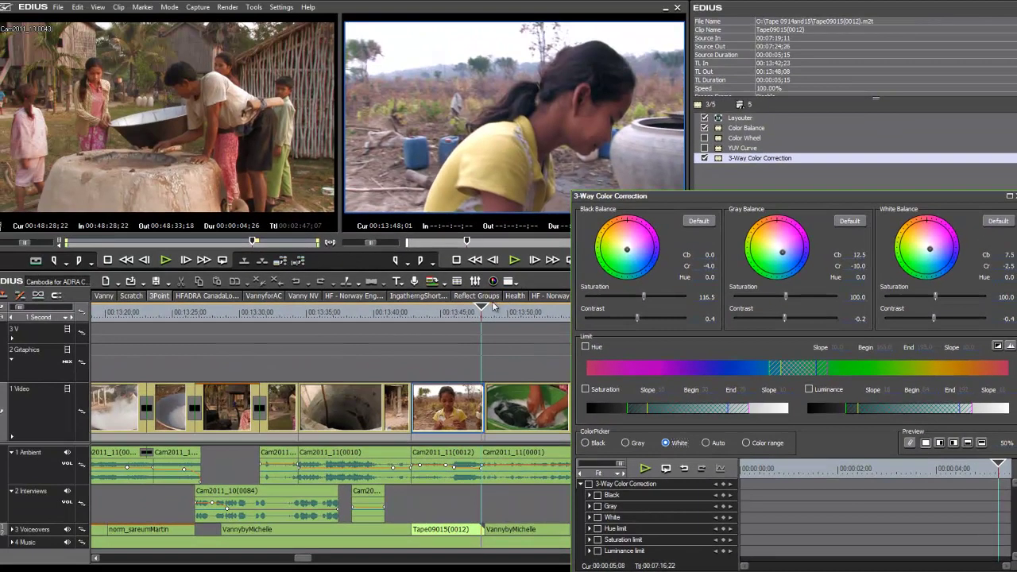
{"action": "left_click_drag", "start_coordinate": [482, 310], "coordinate": [470, 313]}
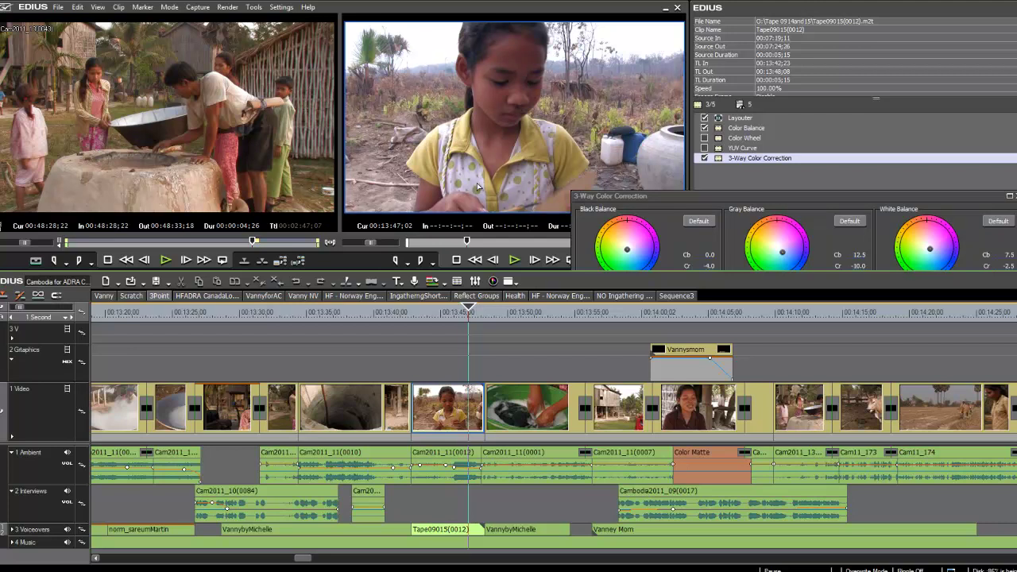
{"action": "left_click", "coordinate": [612, 145]}
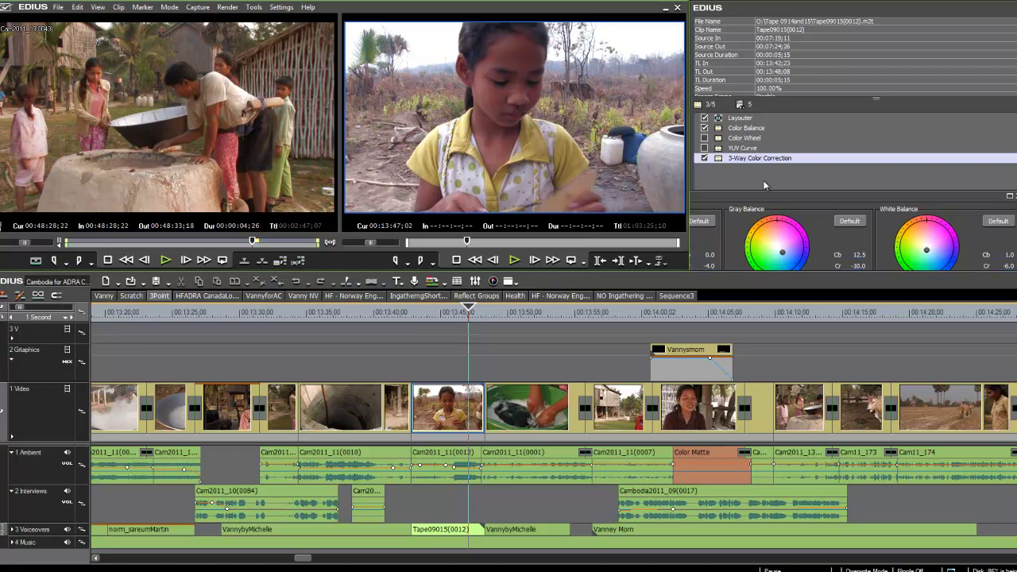
- Switch the 3-Way Color Correction's color picker to gray and sample the gray water jar in the frame at 00:13:47;02
{"action": "left_click", "coordinate": [804, 197]}
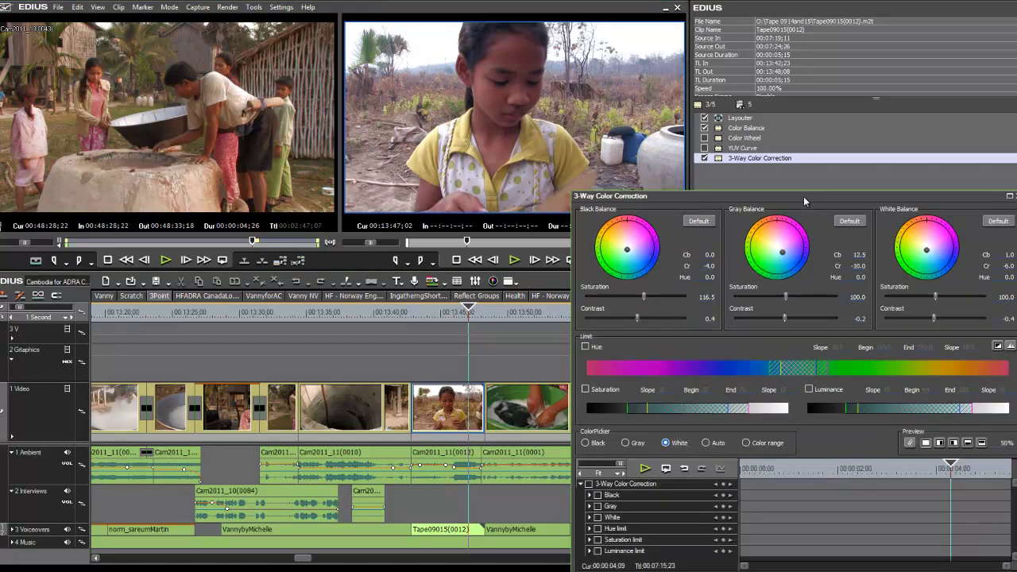
{"action": "left_click_drag", "start_coordinate": [803, 200], "coordinate": [805, 212]}
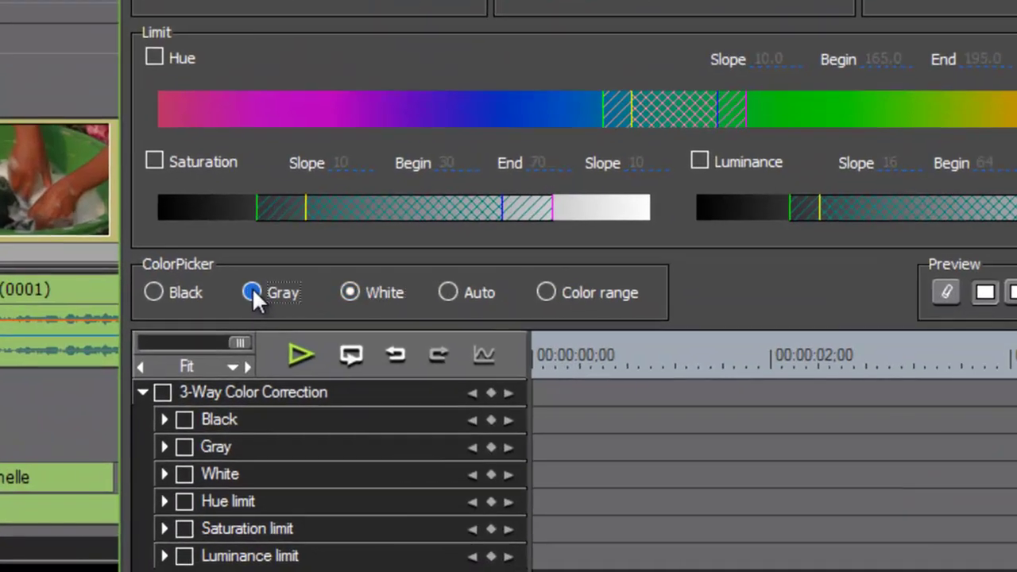
{"action": "left_click", "coordinate": [627, 455]}
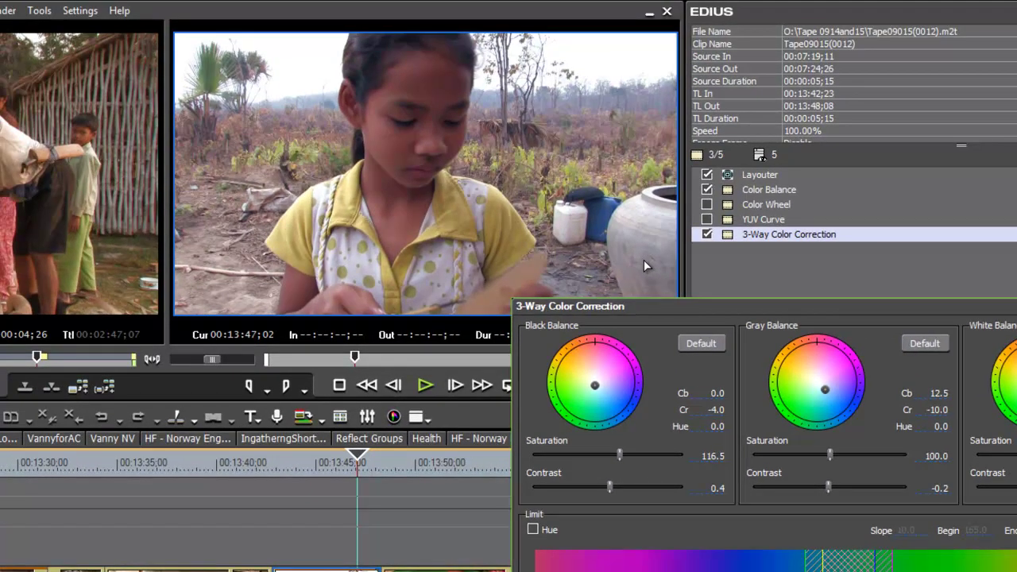
{"action": "left_click", "coordinate": [644, 260]}
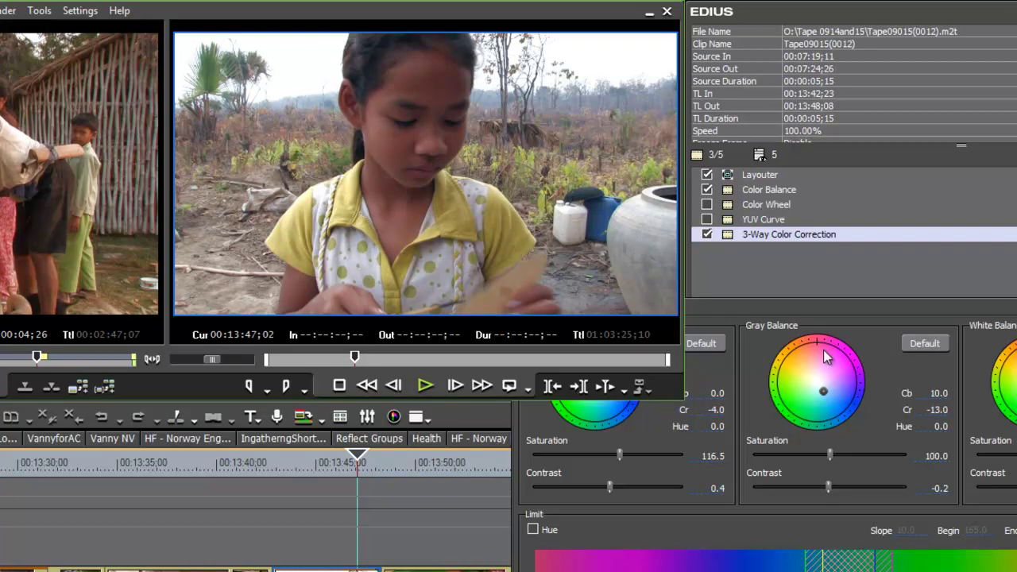
{"action": "left_click", "coordinate": [836, 315]}
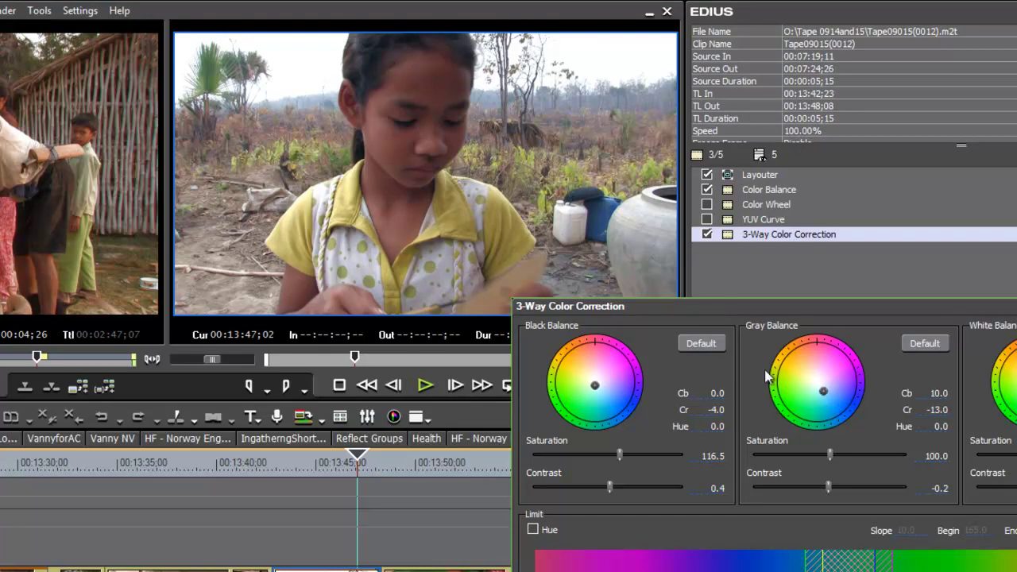
- Resample gray from many points across the water jar and shift the Gray Balance to Cb 11.3, Cr -10.0
{"action": "left_click", "coordinate": [642, 252]}
{"action": "left_click", "coordinate": [651, 230]}
{"action": "left_click", "coordinate": [659, 229]}
{"action": "left_click", "coordinate": [645, 258]}
{"action": "left_click", "coordinate": [633, 240]}
{"action": "left_click", "coordinate": [624, 234]}
{"action": "left_click", "coordinate": [661, 262]}
{"action": "left_click", "coordinate": [658, 278]}
{"action": "left_click", "coordinate": [640, 247]}
{"action": "left_click", "coordinate": [640, 247]}
{"action": "left_click", "coordinate": [653, 238]}
{"action": "left_click", "coordinate": [638, 224]}
{"action": "left_click", "coordinate": [641, 226]}
{"action": "left_click", "coordinate": [640, 244]}
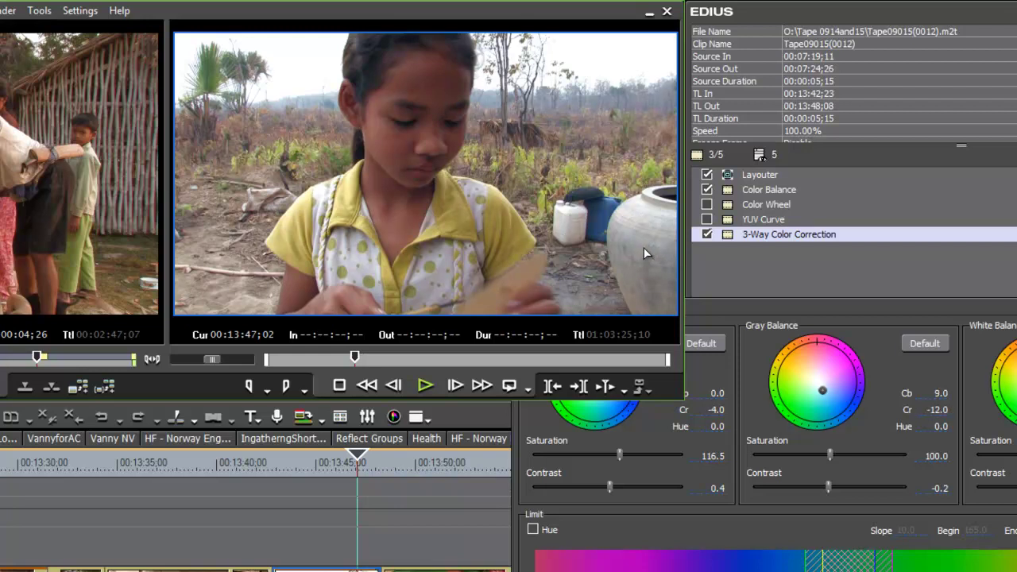
{"action": "left_click", "coordinate": [628, 238]}
{"action": "left_click", "coordinate": [662, 248]}
{"action": "left_click", "coordinate": [659, 249]}
{"action": "left_click", "coordinate": [651, 269]}
{"action": "left_click", "coordinate": [853, 303]}
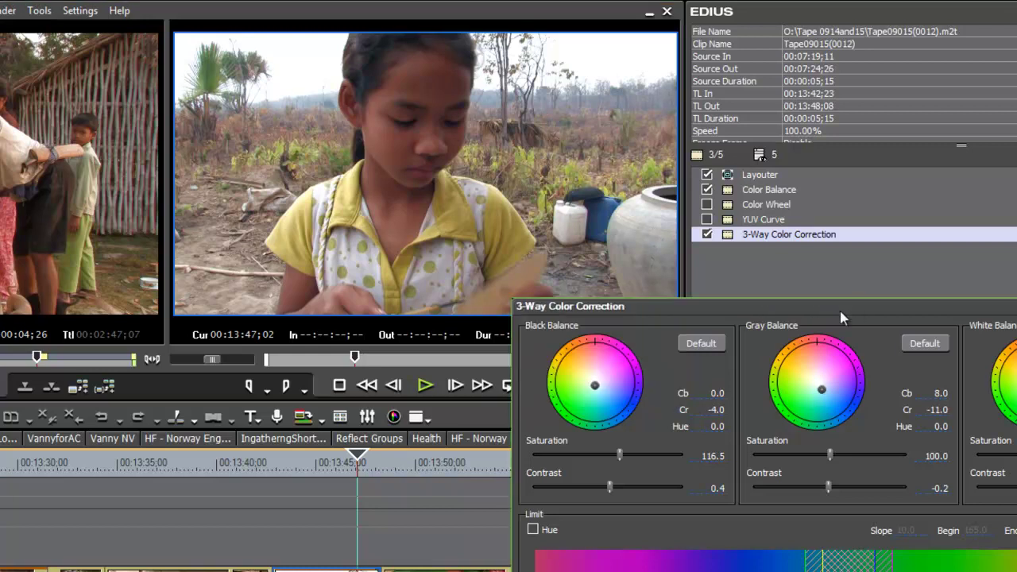
{"action": "left_click_drag", "start_coordinate": [840, 308], "coordinate": [919, 416]}
{"action": "left_click", "coordinate": [818, 367]}
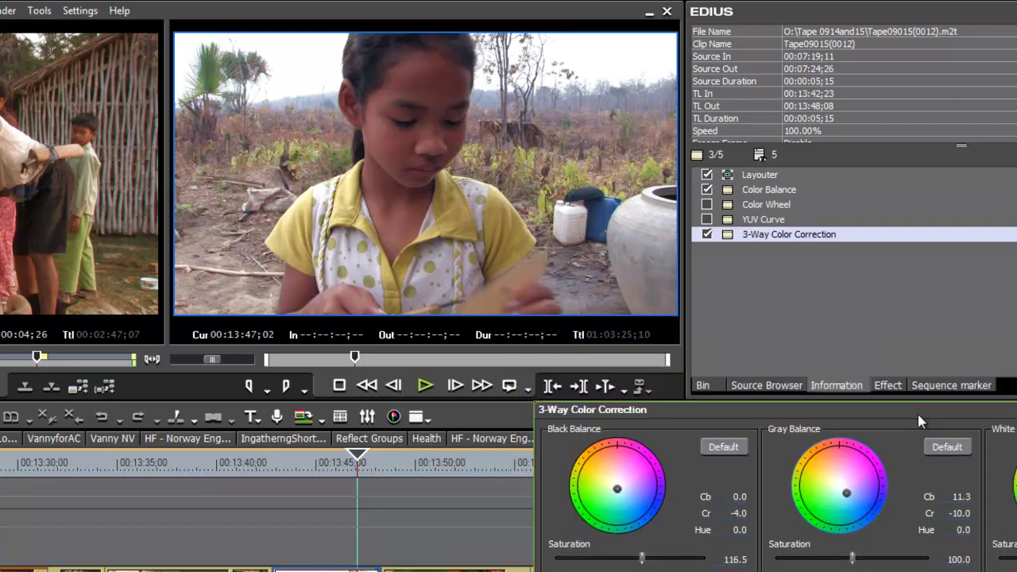
- Reopen the clip's Color Balance filter, fine-tune its brightness and accept the settings
{"action": "left_click", "coordinate": [765, 192]}
{"action": "double_click", "coordinate": [763, 189]}
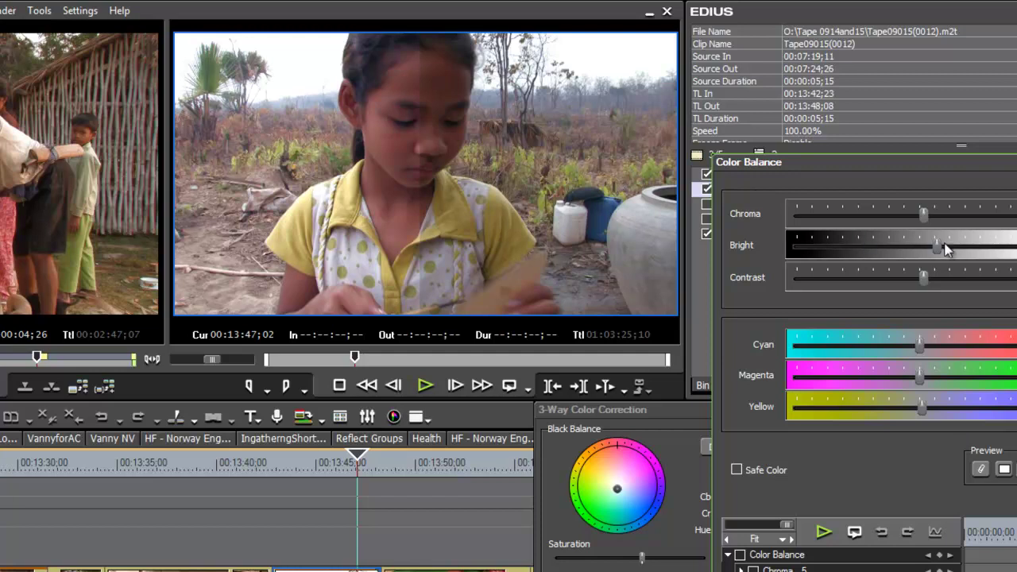
{"action": "left_click_drag", "start_coordinate": [938, 251], "coordinate": [924, 277]}
{"action": "key", "text": "Return"}
- Turn on the vertical split preview, sample gray from several points in the picture ending with the jar, and close the 3-Way Color Correction settings
{"action": "left_click_drag", "start_coordinate": [927, 409], "coordinate": [917, 282]}
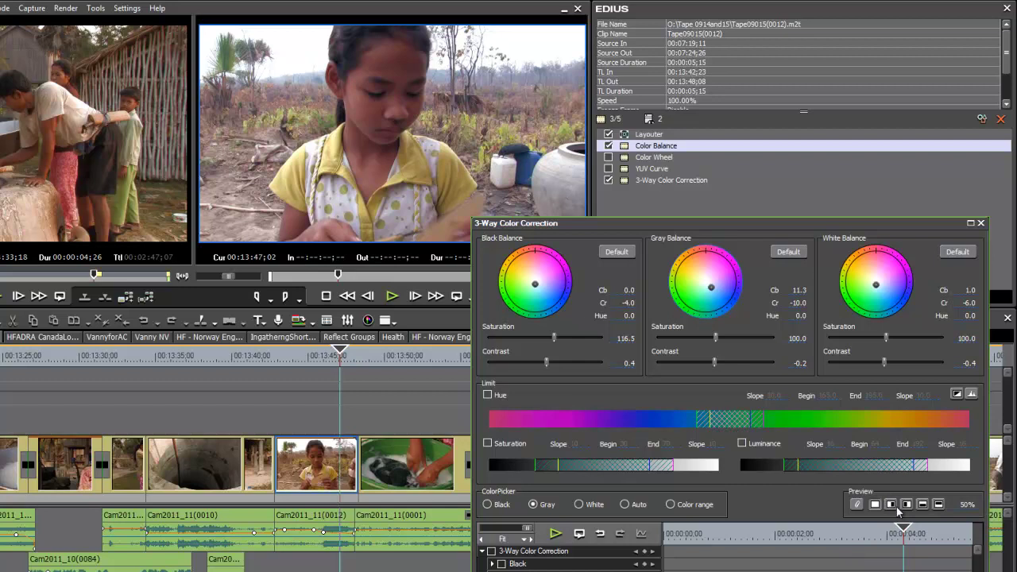
{"action": "left_click", "coordinate": [891, 505]}
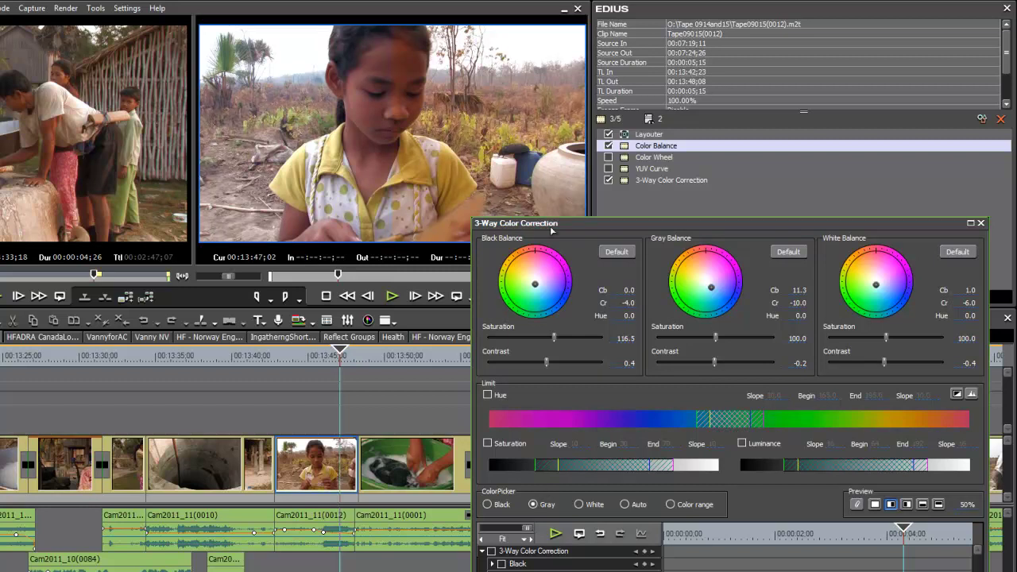
{"action": "left_click", "coordinate": [507, 181]}
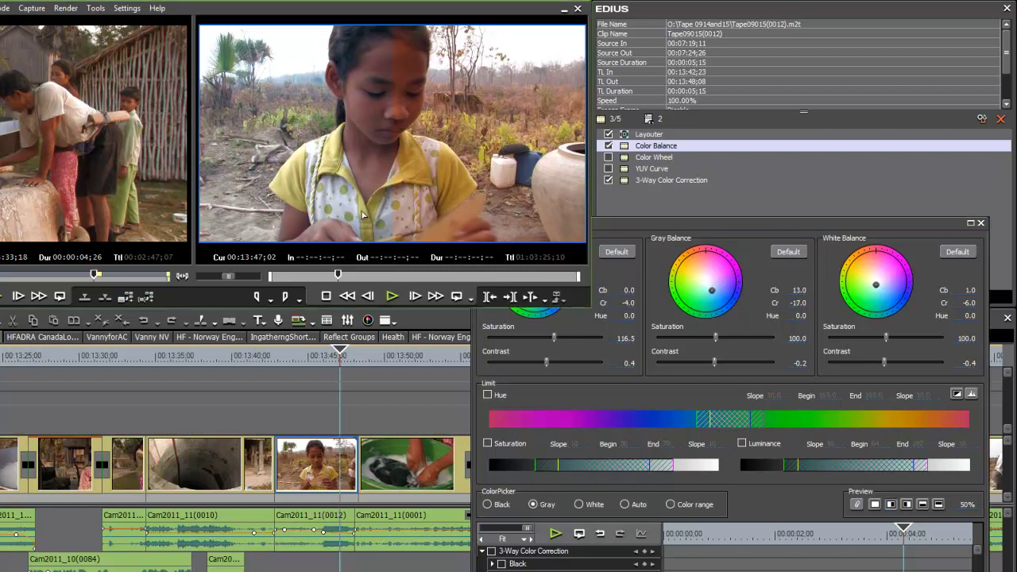
{"action": "left_click", "coordinate": [253, 239]}
{"action": "left_click", "coordinate": [561, 211]}
{"action": "left_click", "coordinate": [565, 190]}
{"action": "left_click", "coordinate": [790, 225]}
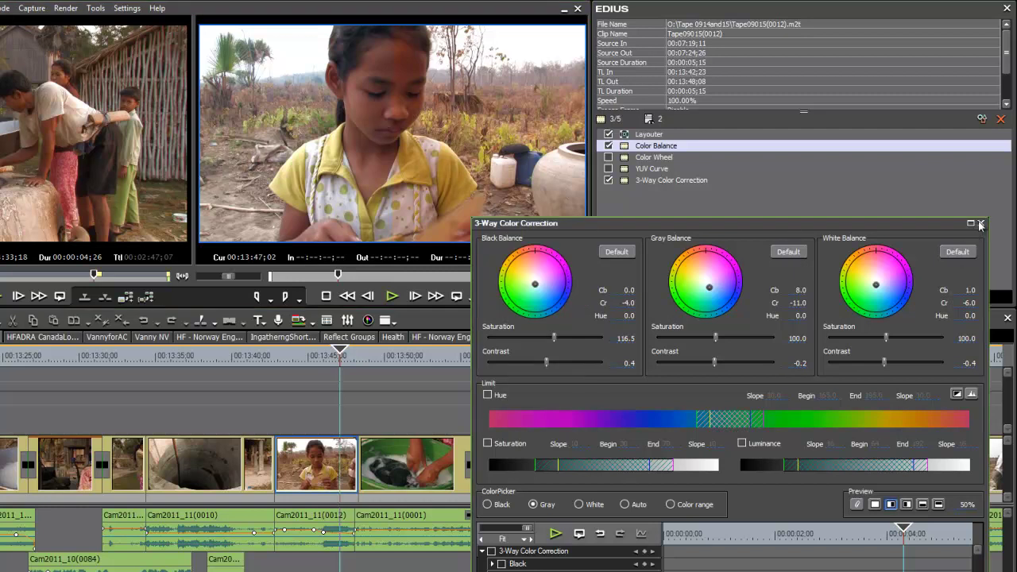
{"action": "left_click", "coordinate": [980, 224]}
- Go to the cattle clip Cam11_174 at 00:14:20;26 and apply the 3-Way Color Correction filter to it
{"action": "left_click_drag", "start_coordinate": [311, 374], "coordinate": [340, 384]}
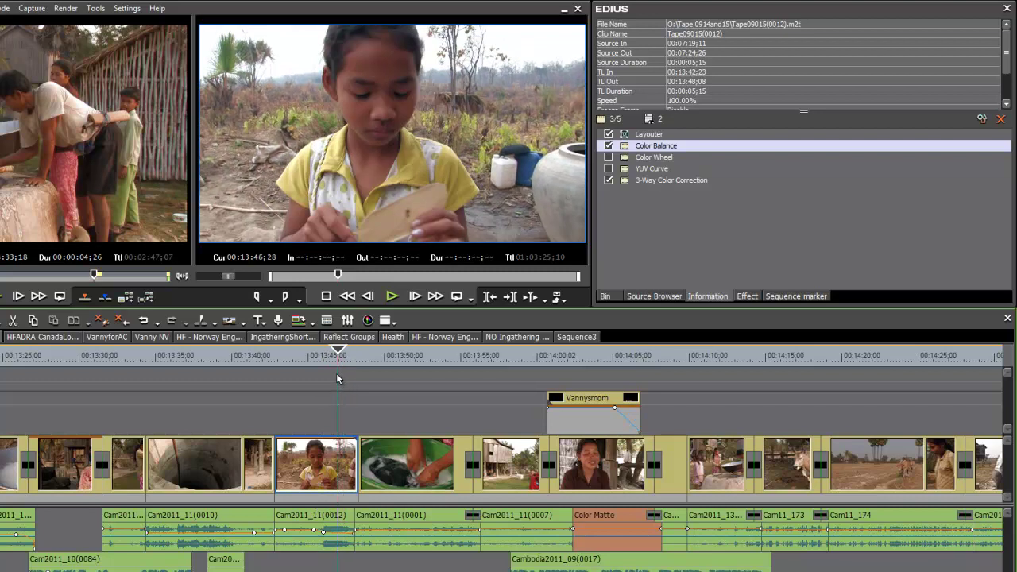
{"action": "left_click_drag", "start_coordinate": [338, 350], "coordinate": [855, 385]}
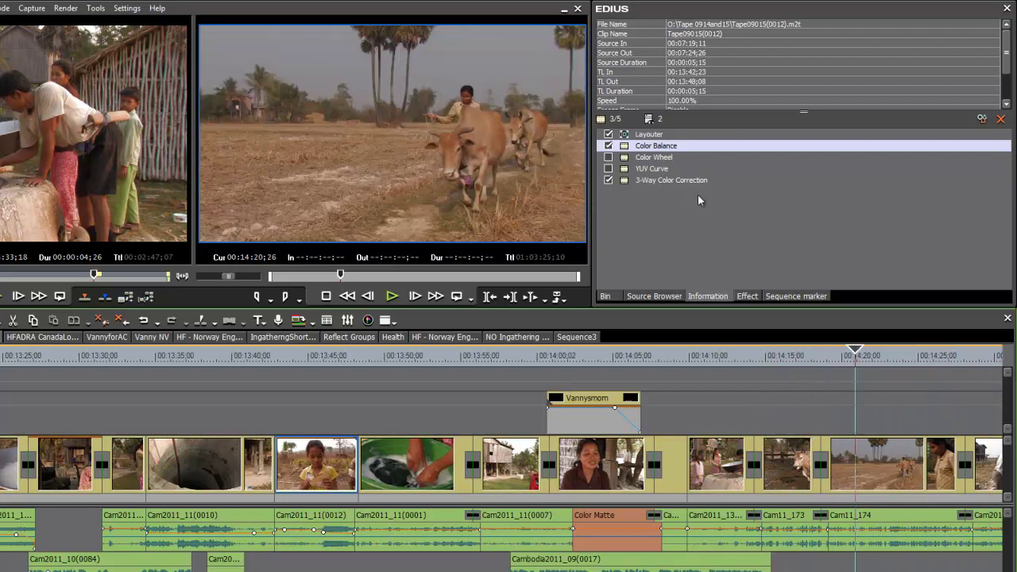
{"action": "left_click", "coordinate": [748, 297]}
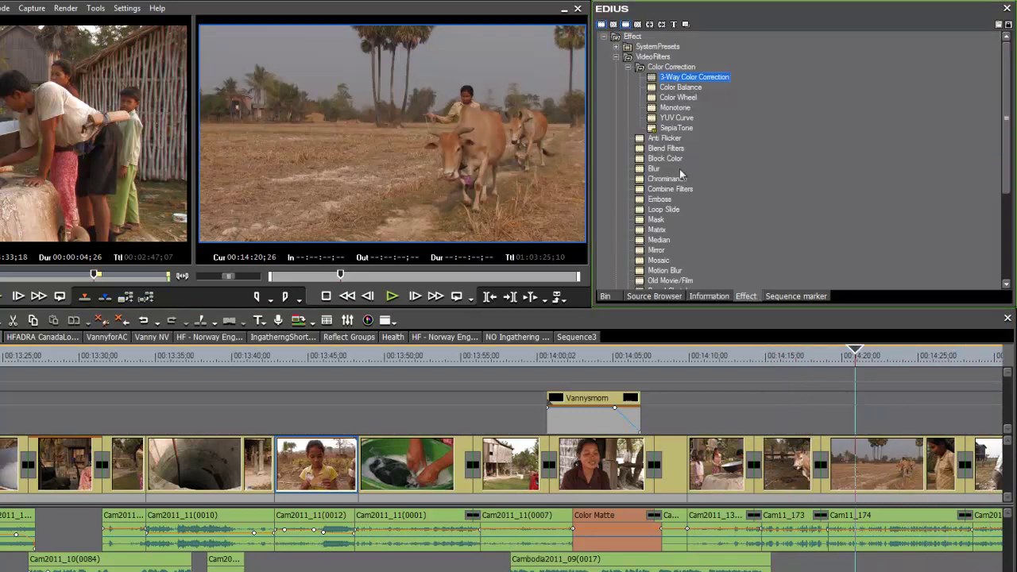
{"action": "left_click_drag", "start_coordinate": [652, 78], "coordinate": [866, 469]}
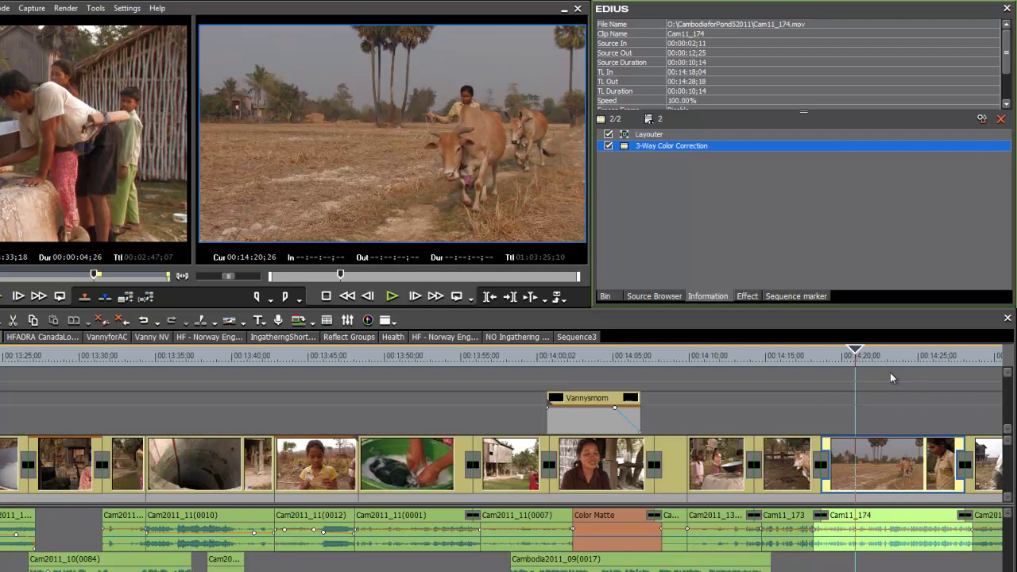
- Open the 3-Way Color Correction at 00:14:24;18, set the color picker to Color range, and enable the Hue, Saturation and Luminance limits
{"action": "left_click_drag", "start_coordinate": [855, 355], "coordinate": [912, 362]}
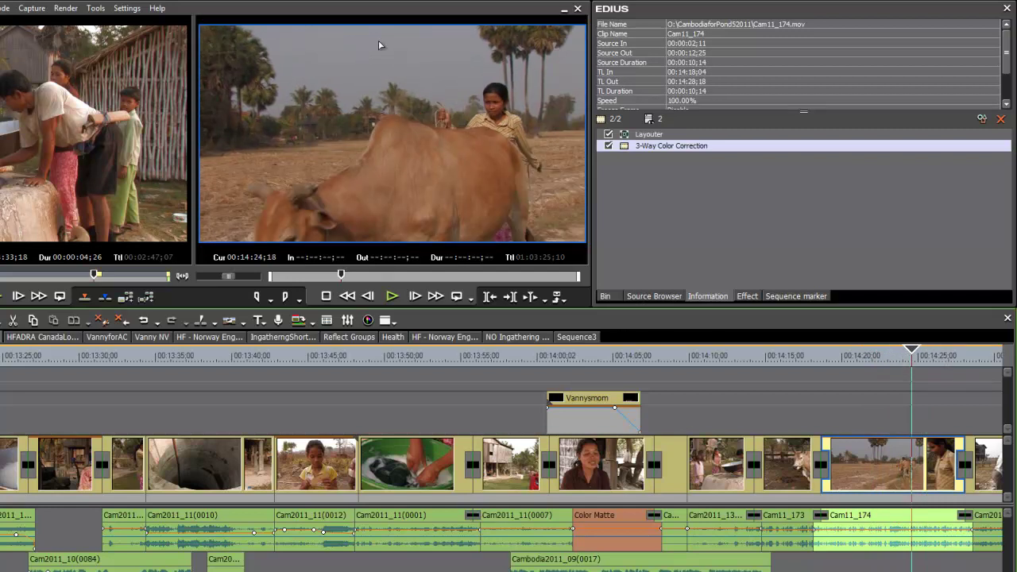
{"action": "left_click", "coordinate": [667, 145]}
{"action": "double_click", "coordinate": [666, 145]}
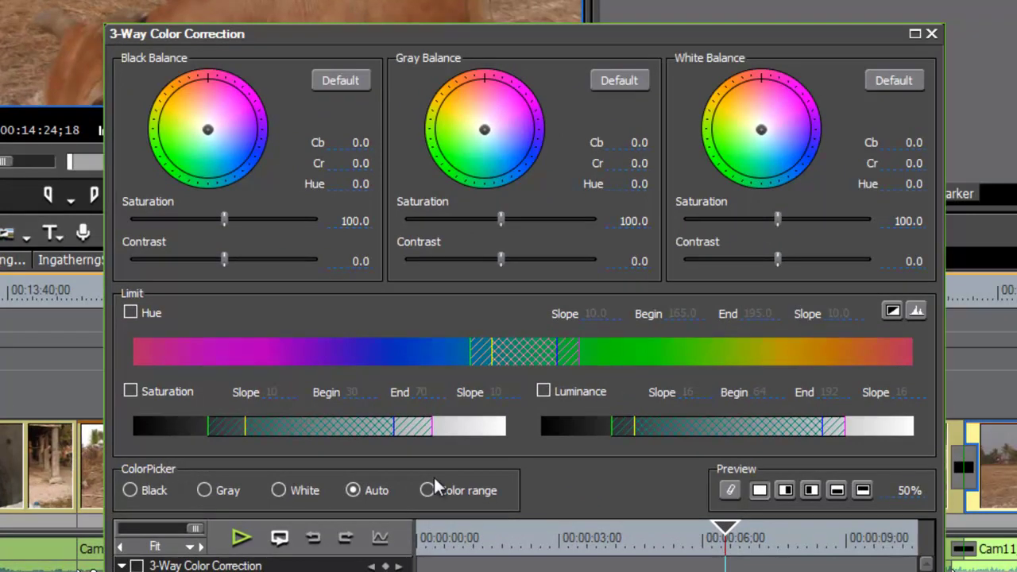
{"action": "left_click", "coordinate": [428, 492]}
{"action": "left_click", "coordinate": [130, 312]}
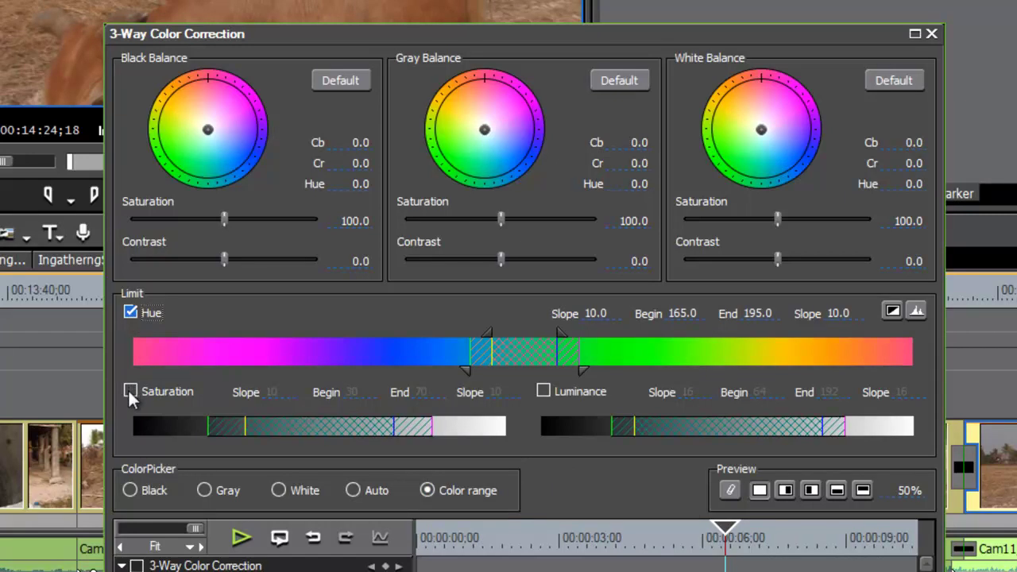
{"action": "left_click", "coordinate": [130, 391]}
{"action": "left_click", "coordinate": [544, 392]}
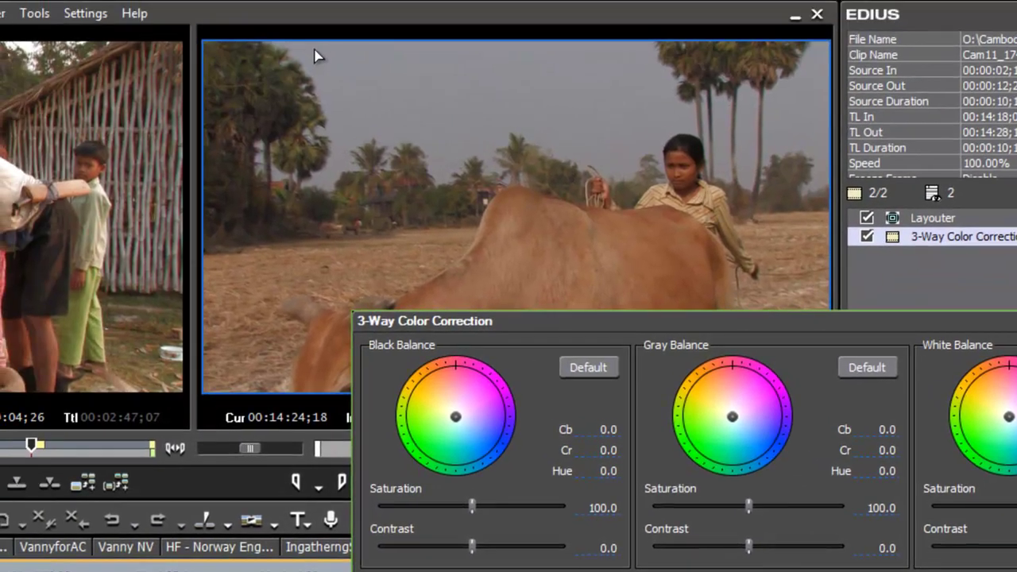
- Sample the sky as the limited color range, using the key display to fill in missed spots with a second sample
{"action": "left_click", "coordinate": [314, 49]}
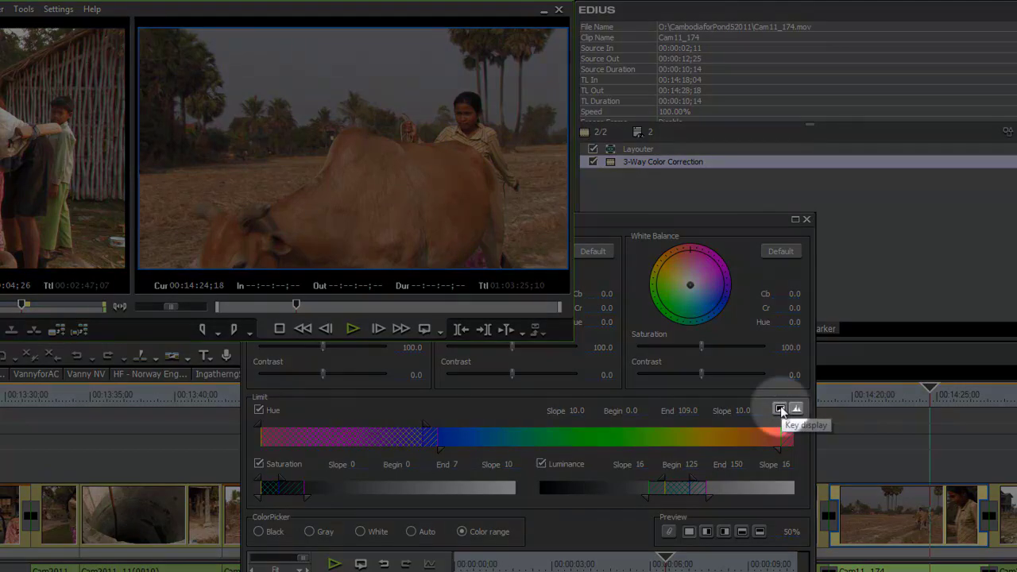
{"action": "left_click", "coordinate": [780, 409]}
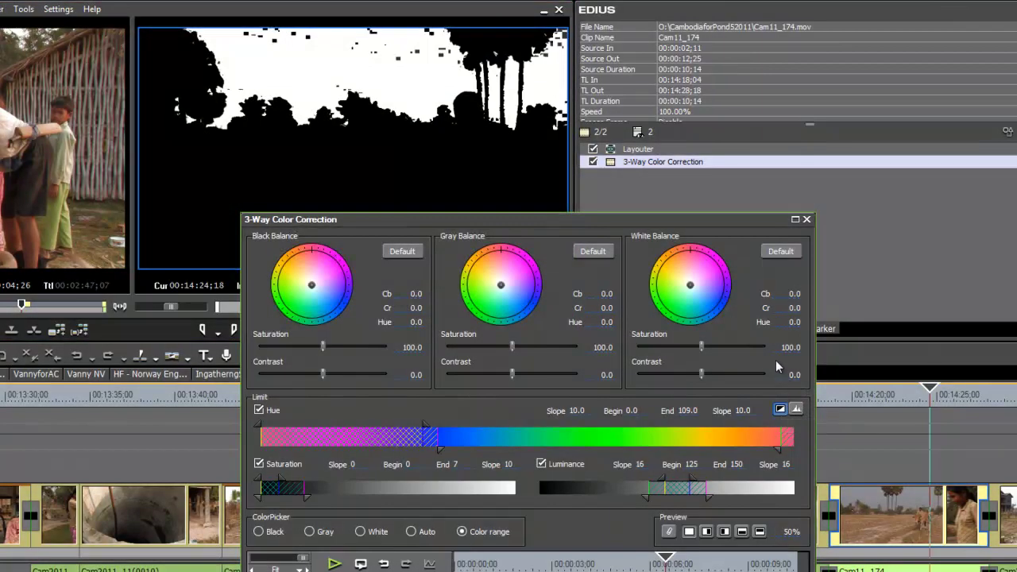
{"action": "left_click_drag", "start_coordinate": [577, 221], "coordinate": [543, 261]}
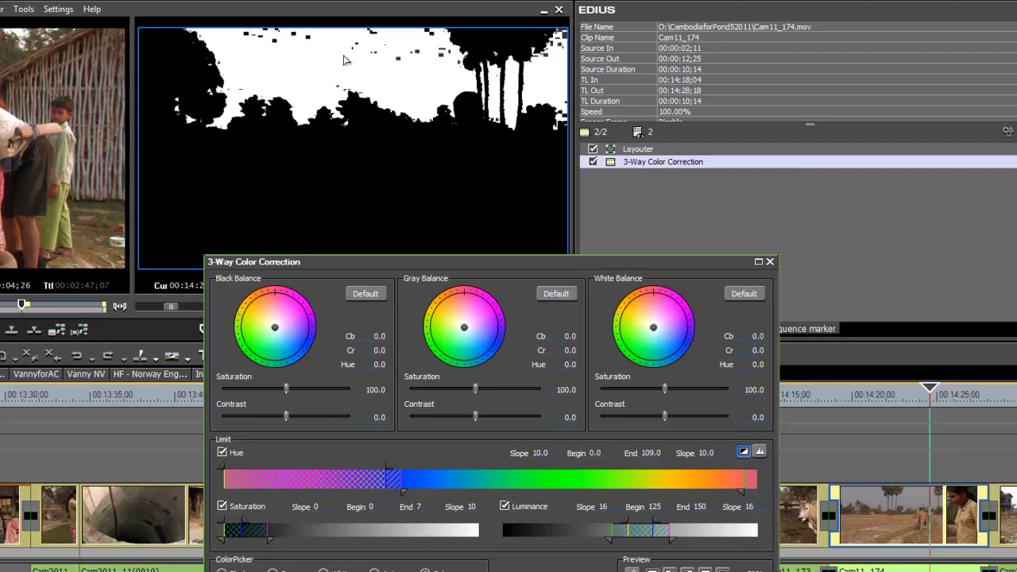
{"action": "left_click", "coordinate": [312, 44]}
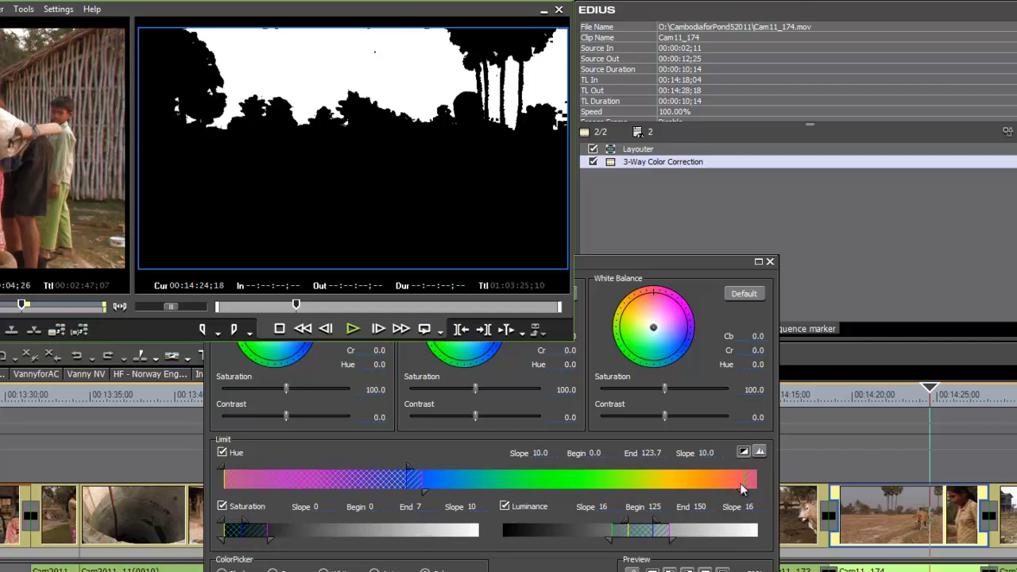
{"action": "left_click", "coordinate": [743, 453]}
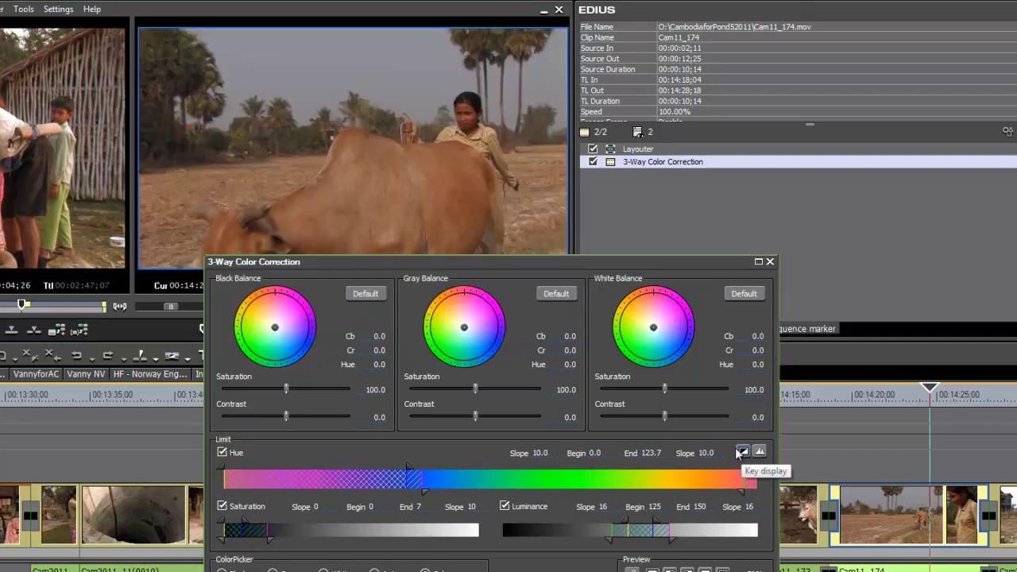
- Tint the sky blue by shifting the Gray Balance to Cb 13.8, Cr -15.0, and accept the settings
{"action": "left_click_drag", "start_coordinate": [485, 266], "coordinate": [620, 307]}
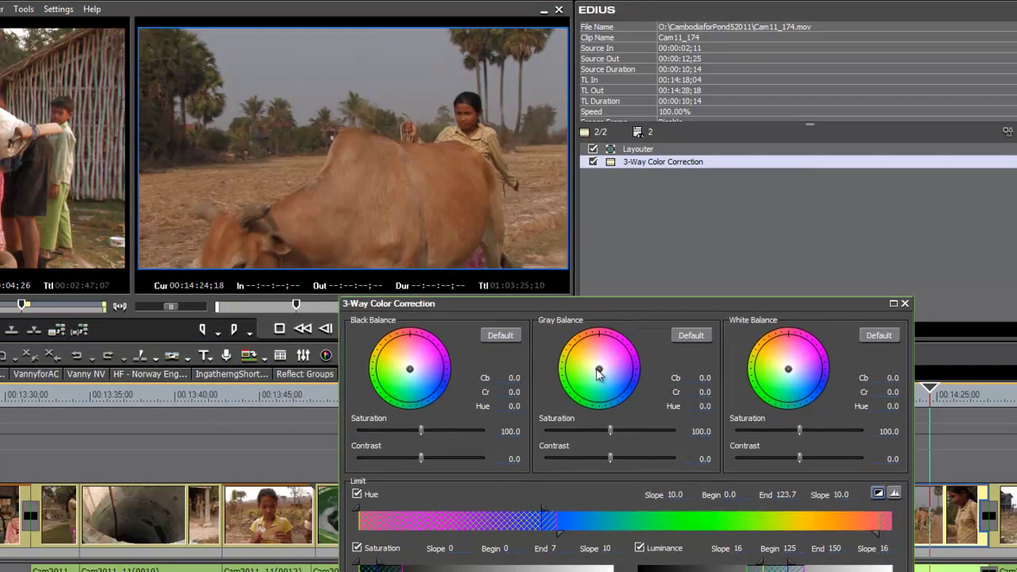
{"action": "mouse_move", "coordinate": [602, 374]}
{"action": "left_mouse_down"}
{"action": "mouse_move", "coordinate": [593, 374]}
{"action": "mouse_move", "coordinate": [603, 364]}
{"action": "mouse_move", "coordinate": [610, 381]}
{"action": "mouse_move", "coordinate": [571, 334]}
{"action": "mouse_move", "coordinate": [560, 359]}
{"action": "mouse_move", "coordinate": [561, 380]}
{"action": "mouse_move", "coordinate": [565, 354]}
{"action": "mouse_move", "coordinate": [606, 318]}
{"action": "mouse_move", "coordinate": [630, 341]}
{"action": "mouse_move", "coordinate": [608, 337]}
{"action": "mouse_move", "coordinate": [596, 358]}
{"action": "mouse_move", "coordinate": [609, 383]}
{"action": "left_mouse_up"}
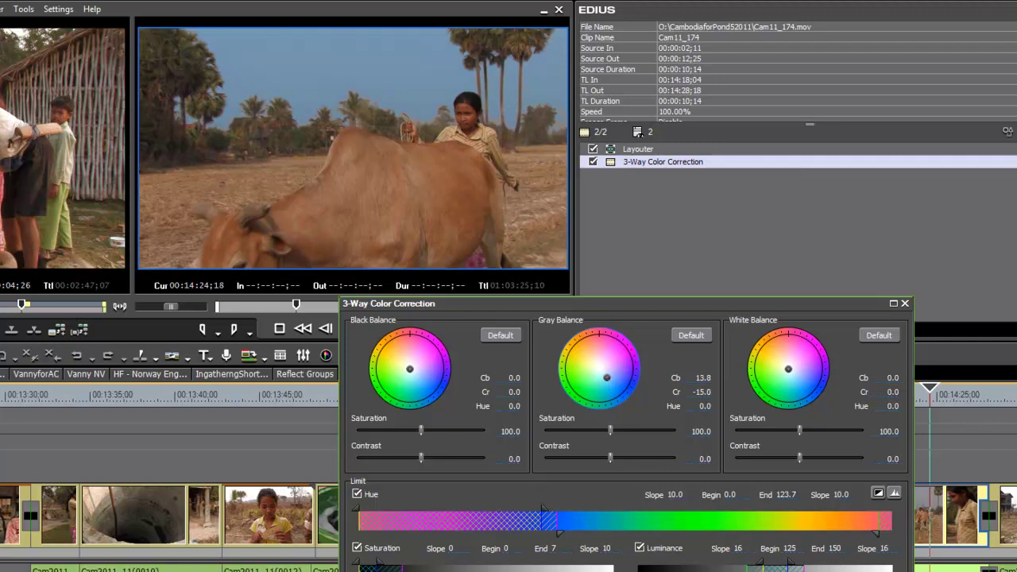
{"action": "left_click_drag", "start_coordinate": [687, 306], "coordinate": [686, 176]}
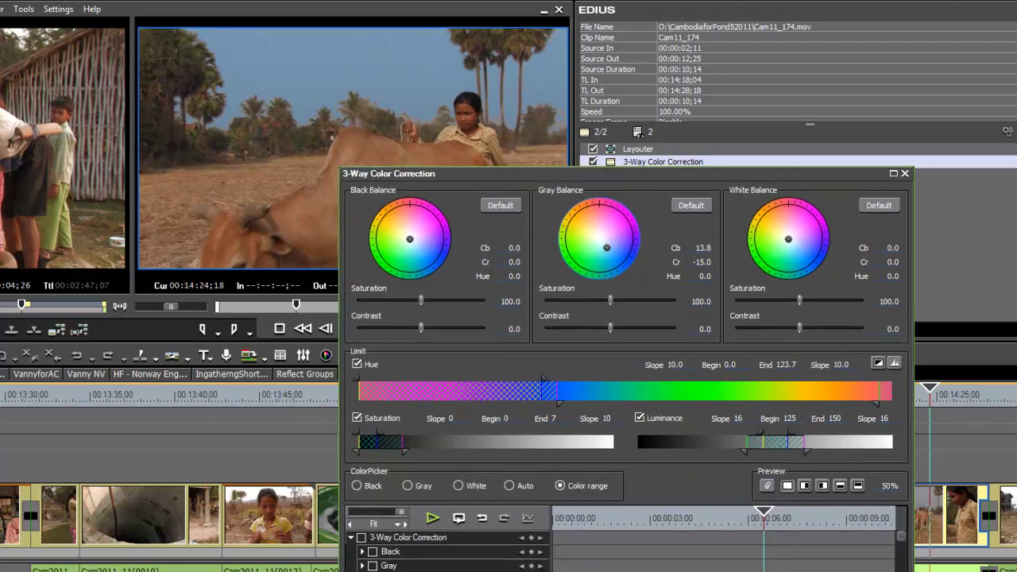
{"action": "key", "text": "Return"}
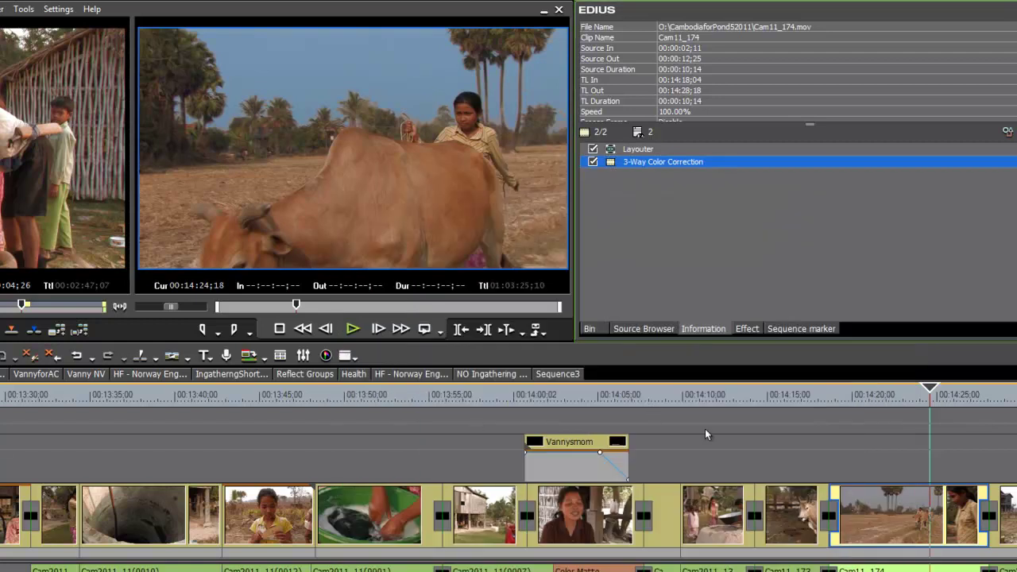
- Play back the color-corrected cattle clip from about 00:14:20 to examine the sky
{"action": "left_click_drag", "start_coordinate": [937, 395], "coordinate": [868, 397]}
{"action": "key", "text": "space"}
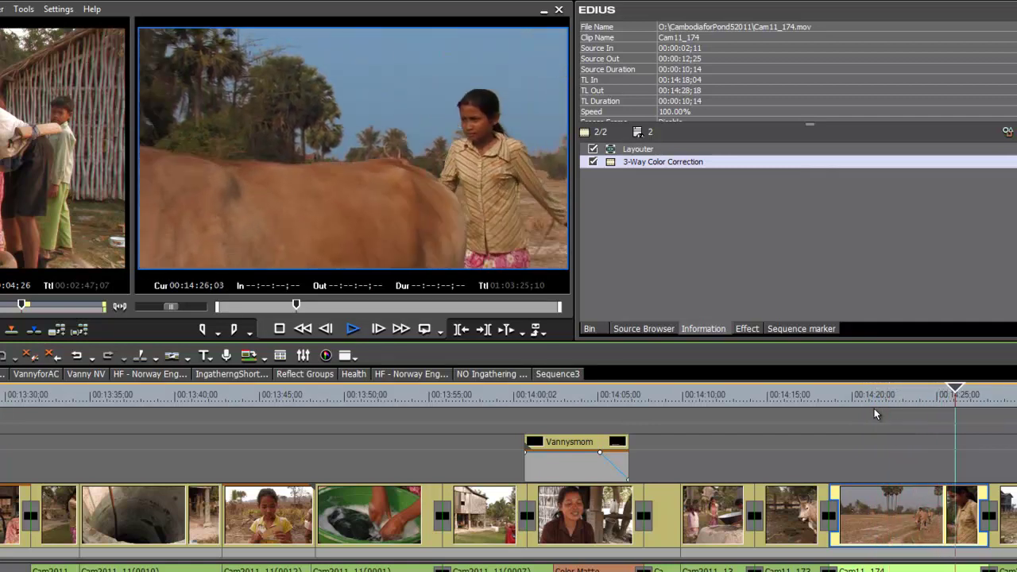
{"action": "key", "text": "space"}
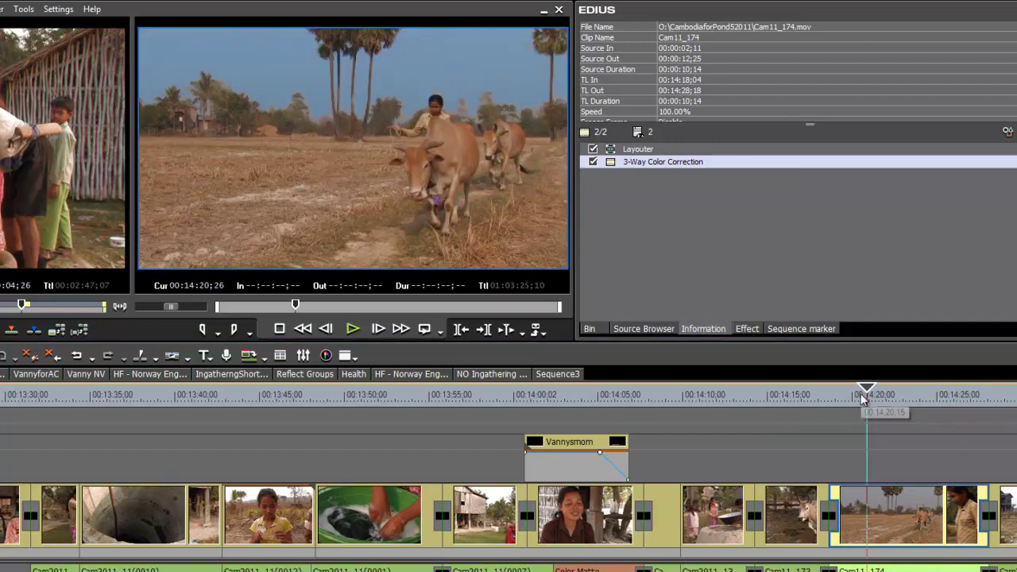
- Go to 00:13:29;02 and apply the Color Balance filter to the clip Cam2011_10(0084) there
{"action": "left_click_drag", "start_coordinate": [351, 442], "coordinate": [0, 442]}
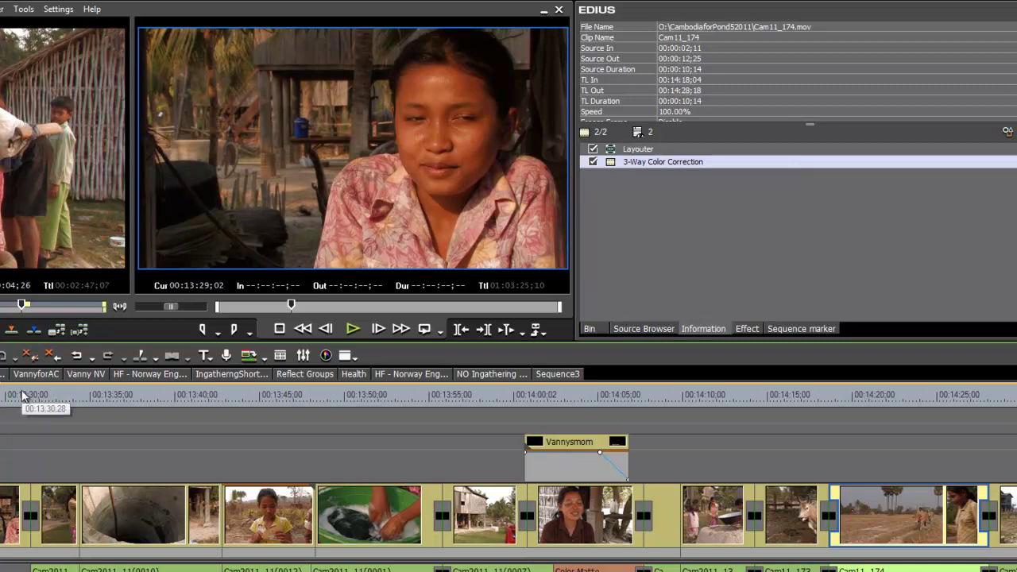
{"action": "left_click", "coordinate": [748, 329]}
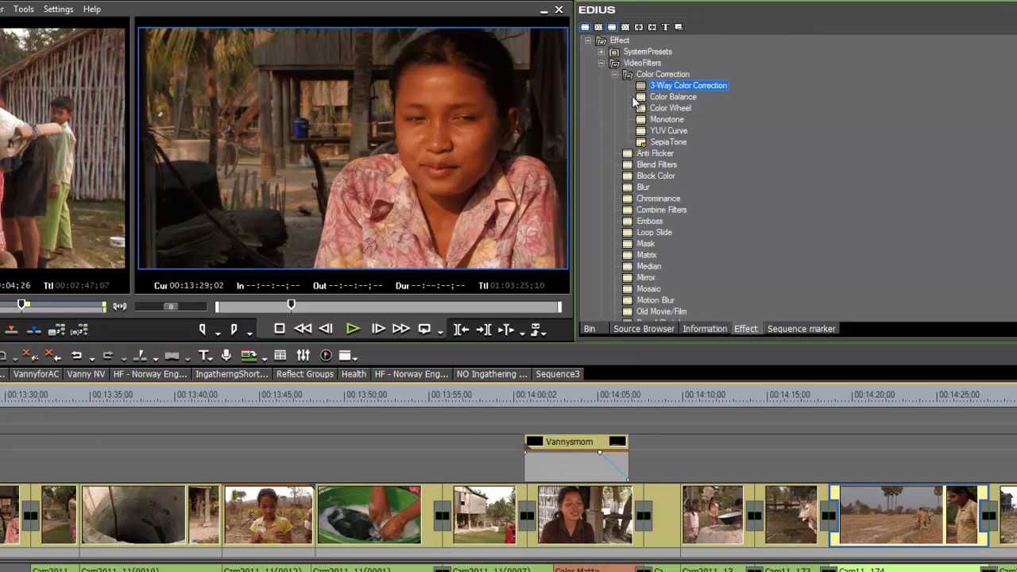
{"action": "left_click_drag", "start_coordinate": [645, 101], "coordinate": [9, 515]}
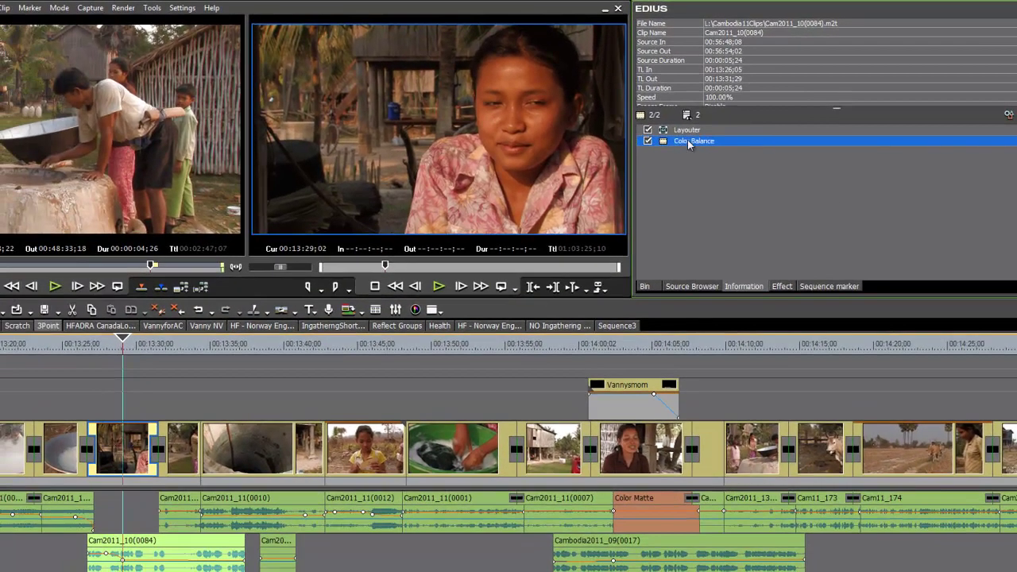
- Open the clip's Color Balance settings, enable keyframing for all its parameters, and add a keyframe for all of them at 00:00:00;00
{"action": "double_click", "coordinate": [686, 142]}
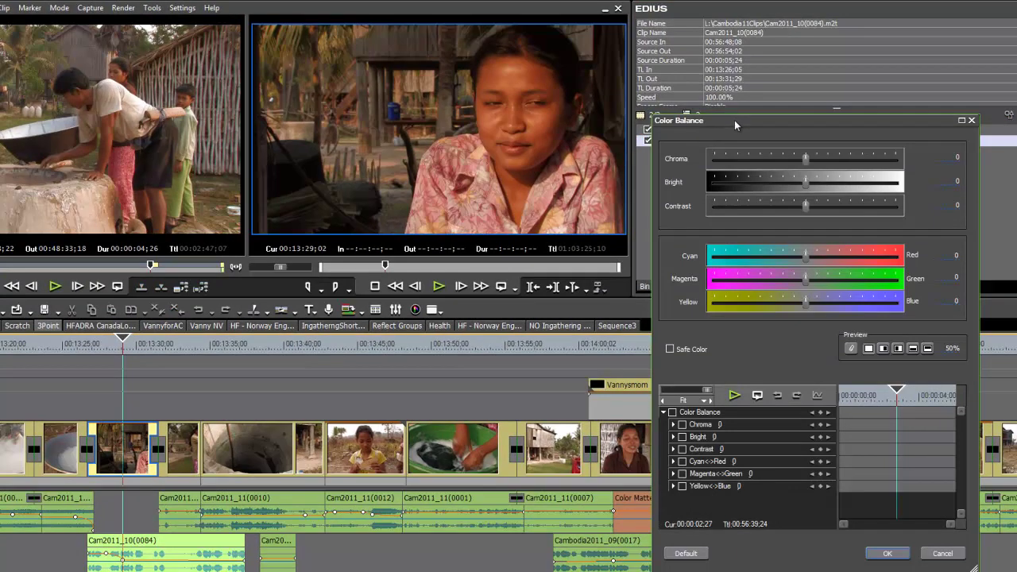
{"action": "left_click_drag", "start_coordinate": [724, 123], "coordinate": [658, 129]}
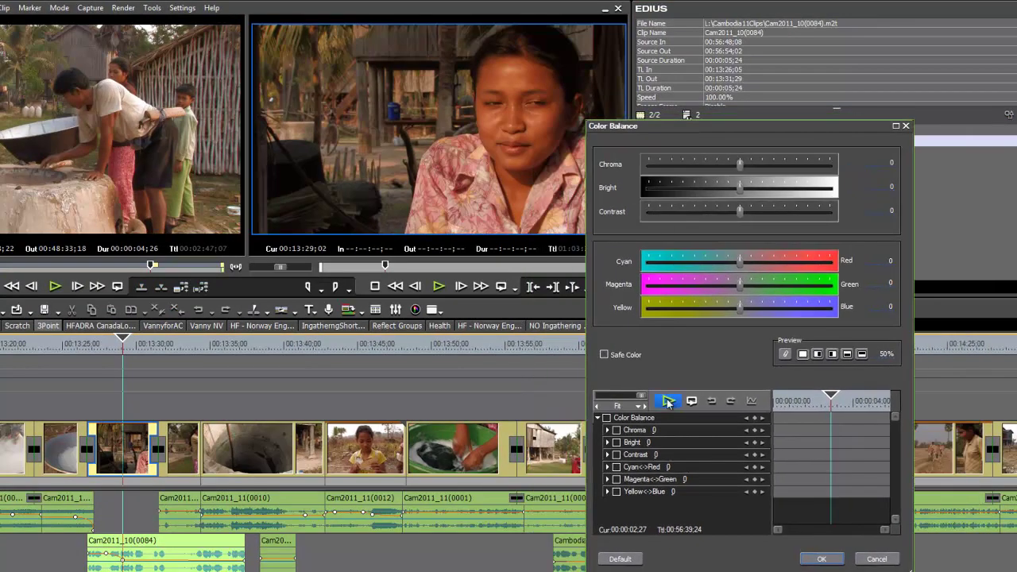
{"action": "left_click_drag", "start_coordinate": [831, 413], "coordinate": [789, 418]}
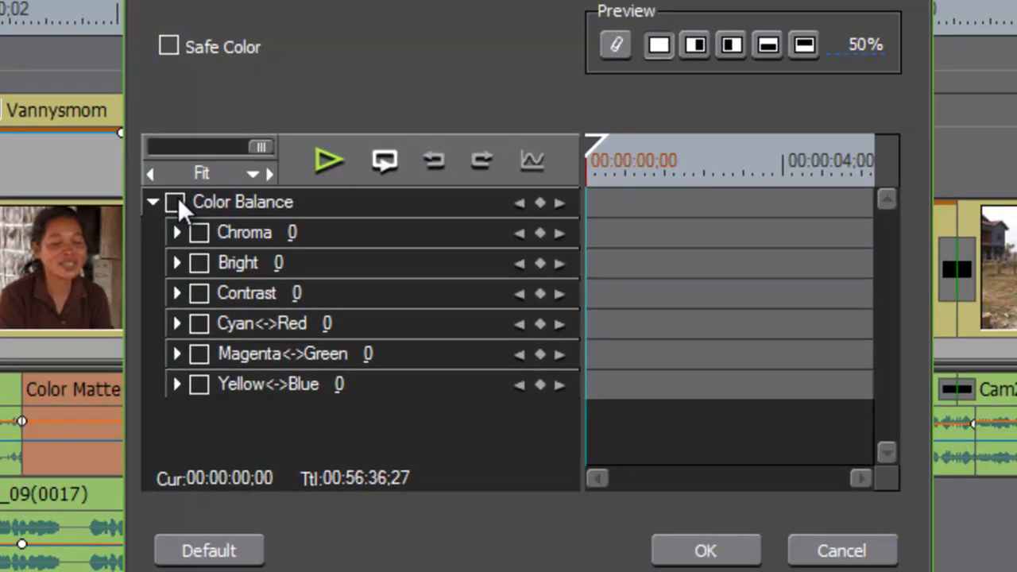
{"action": "left_click", "coordinate": [175, 202]}
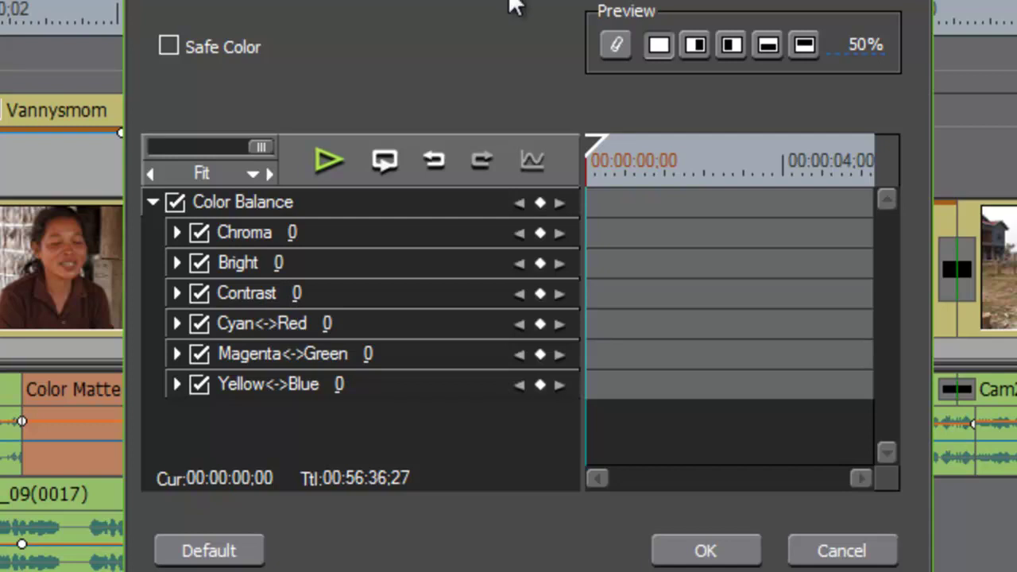
{"action": "left_click", "coordinate": [541, 205]}
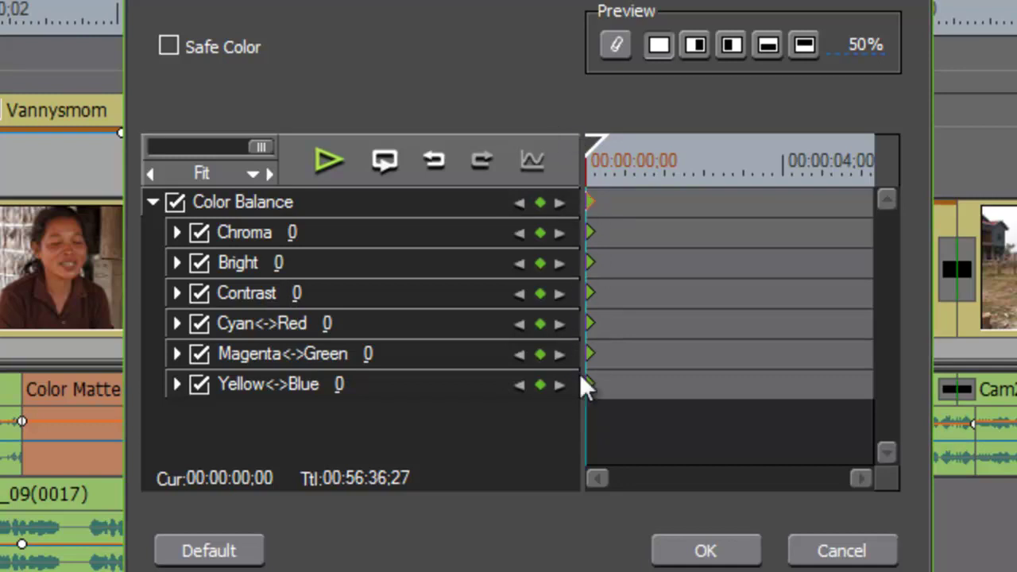
{"action": "left_click", "coordinate": [590, 294]}
- Add keyframes for all Color Balance parameters at 00:00:02;00 and 00:00:03;14
{"action": "left_click_drag", "start_coordinate": [593, 145], "coordinate": [679, 161]}
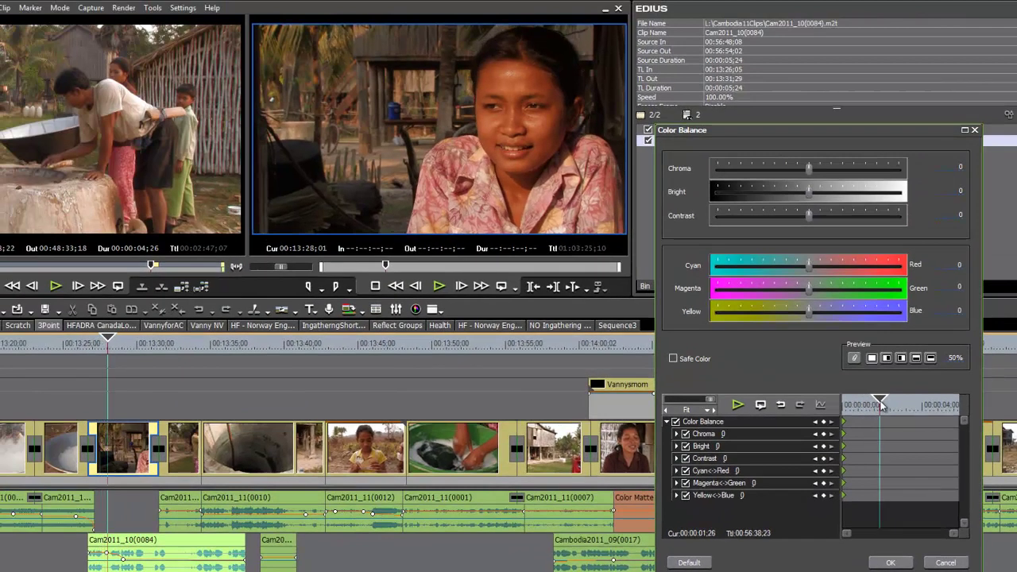
{"action": "left_click_drag", "start_coordinate": [881, 405], "coordinate": [883, 405]}
{"action": "left_click", "coordinate": [827, 436]}
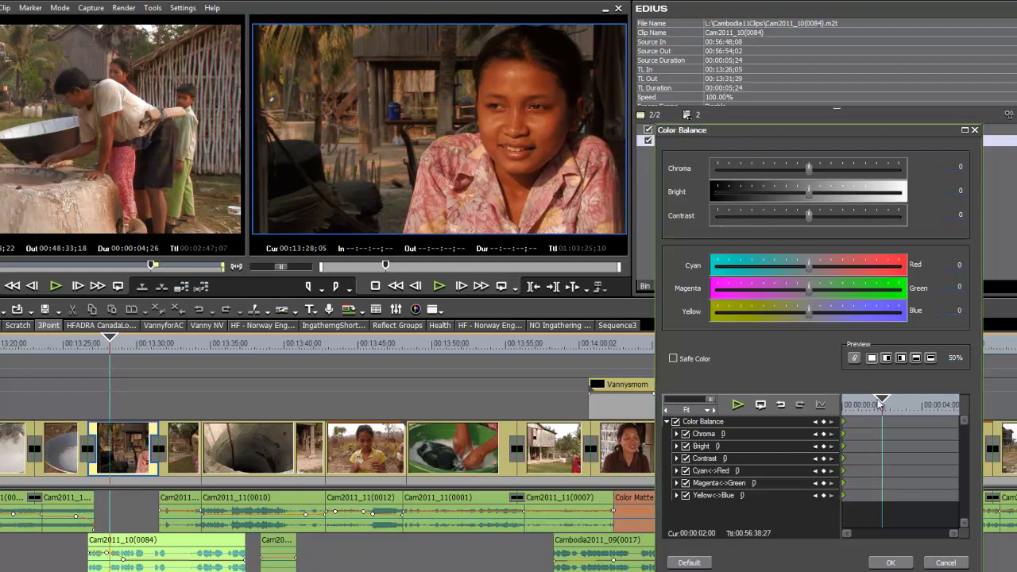
{"action": "left_click", "coordinate": [824, 423]}
{"action": "mouse_move", "coordinate": [882, 404]}
{"action": "left_mouse_down"}
{"action": "mouse_move", "coordinate": [848, 406]}
{"action": "mouse_move", "coordinate": [884, 407]}
{"action": "left_mouse_up"}
{"action": "left_click_drag", "start_coordinate": [887, 404], "coordinate": [915, 406]}
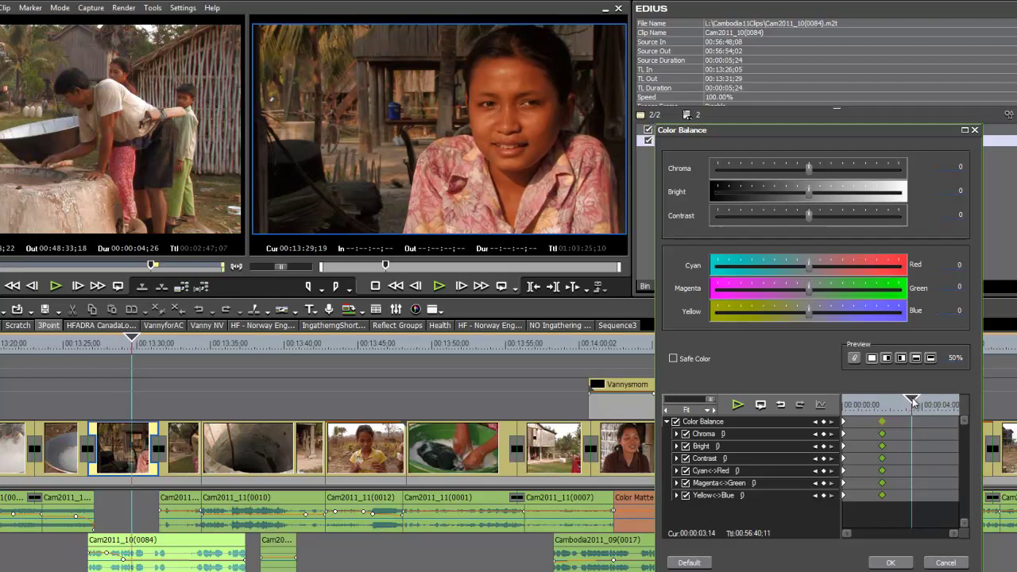
{"action": "left_click", "coordinate": [824, 423]}
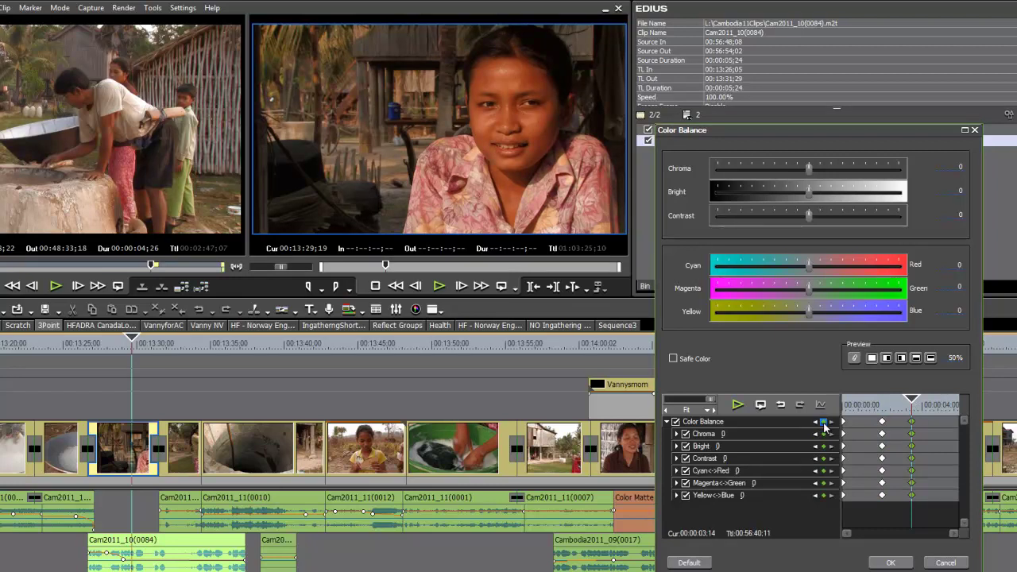
- Give the last keyframe a sepia look with Chroma -128, Cyan-Red 14 and Yellow-Blue -19, and accept the settings
{"action": "left_click_drag", "start_coordinate": [811, 166], "coordinate": [562, 174]}
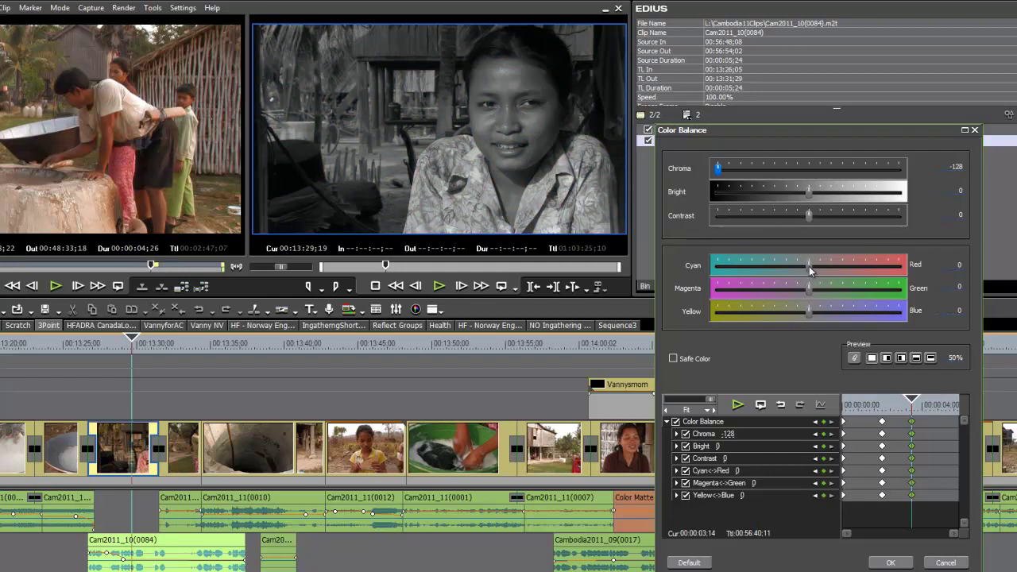
{"action": "mouse_move", "coordinate": [810, 271]}
{"action": "left_mouse_down"}
{"action": "mouse_move", "coordinate": [791, 271]}
{"action": "mouse_move", "coordinate": [820, 270]}
{"action": "left_mouse_up"}
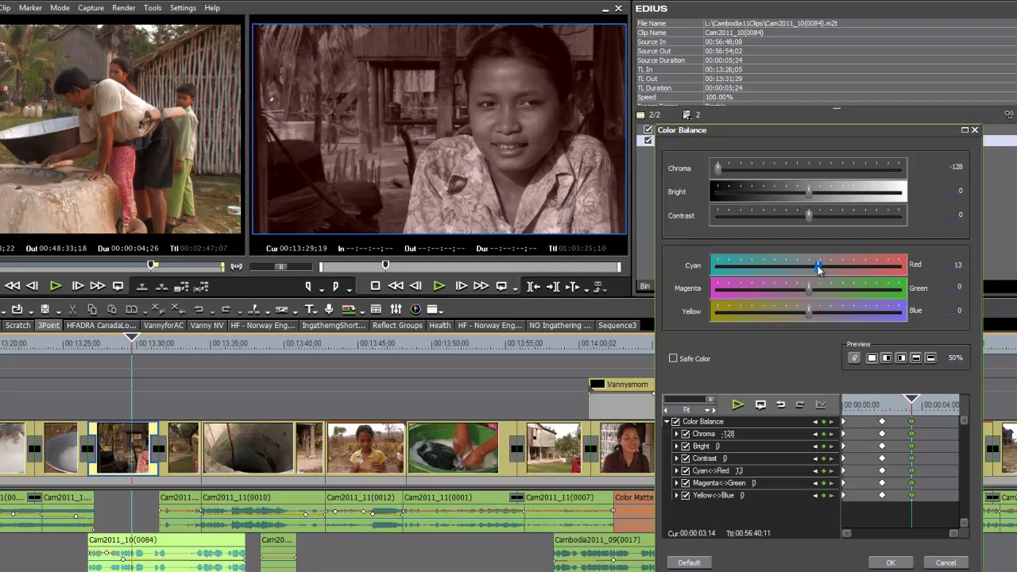
{"action": "left_click_drag", "start_coordinate": [811, 315], "coordinate": [795, 315]}
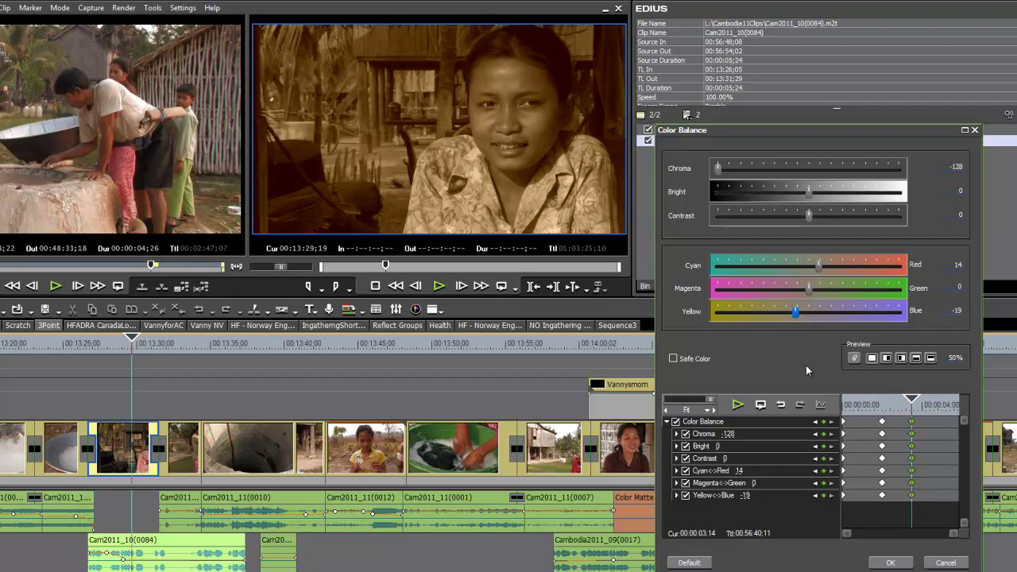
{"action": "left_click", "coordinate": [891, 563]}
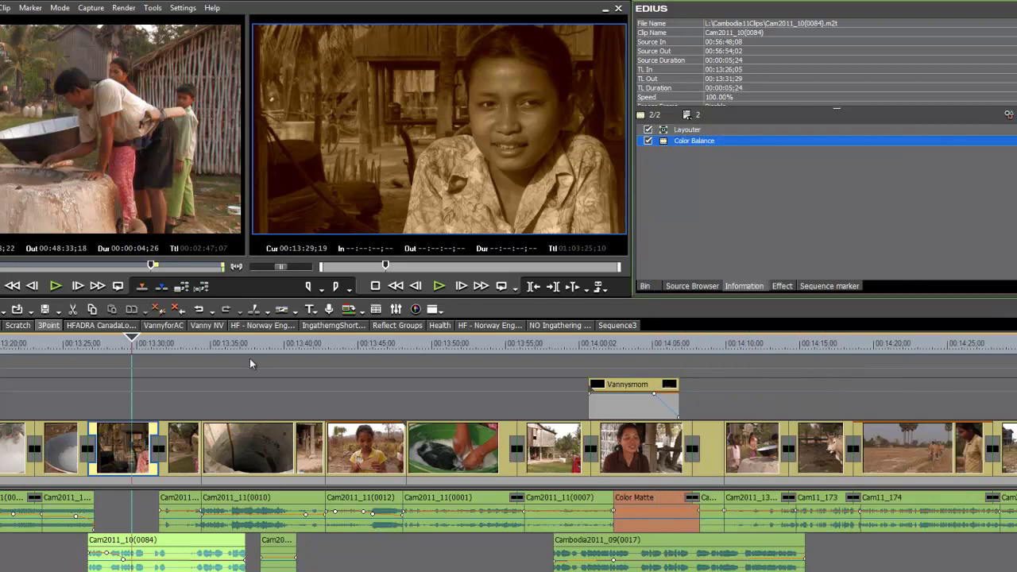
- Play back and scrub the keyframed clip from 00:13:26;20 to examine its change from full color to sepia
{"action": "left_click_drag", "start_coordinate": [134, 346], "coordinate": [88, 345]}
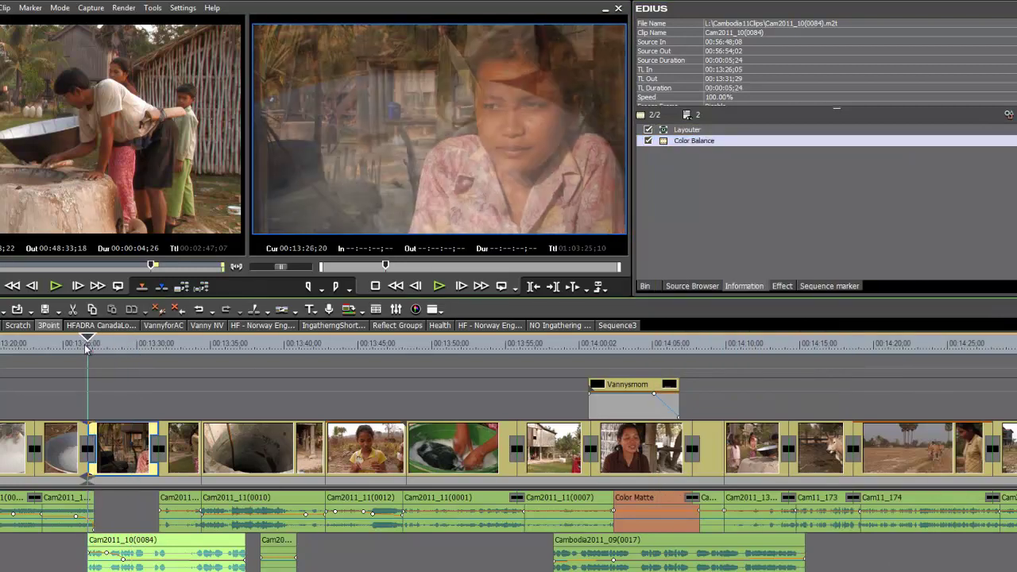
{"action": "key", "text": "space"}
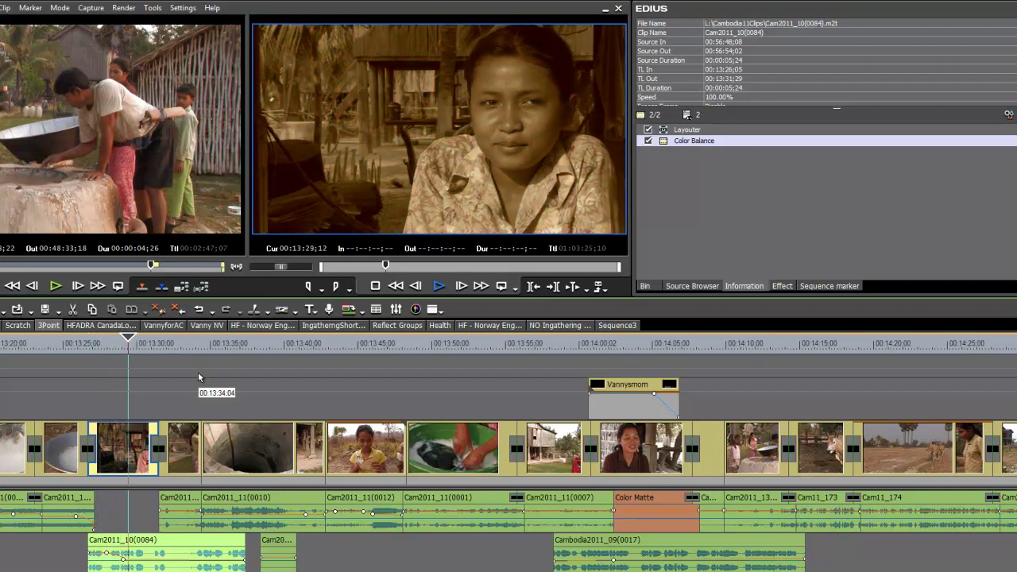
{"action": "left_click", "coordinate": [97, 348]}
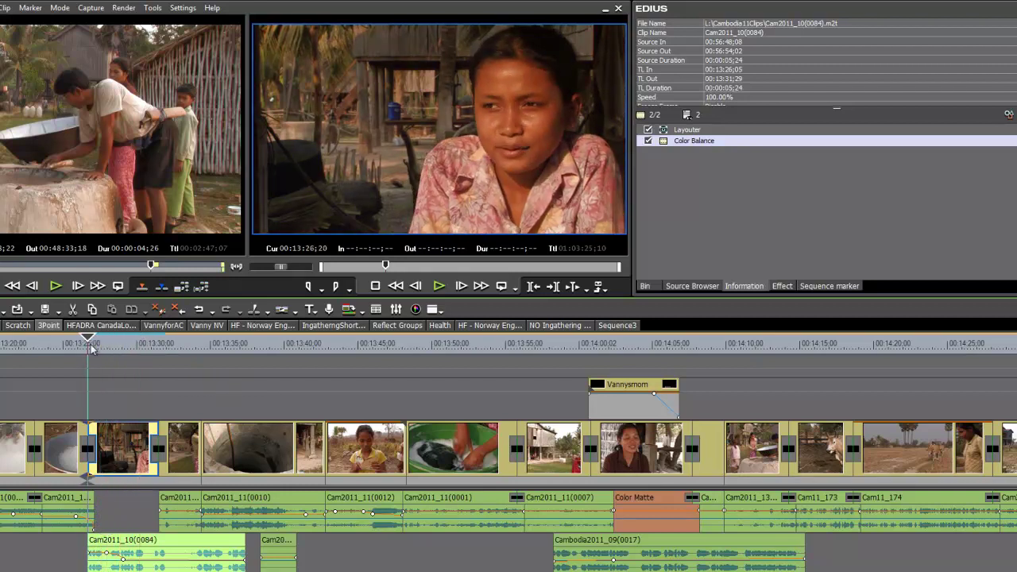
{"action": "left_click_drag", "start_coordinate": [98, 350], "coordinate": [116, 352]}
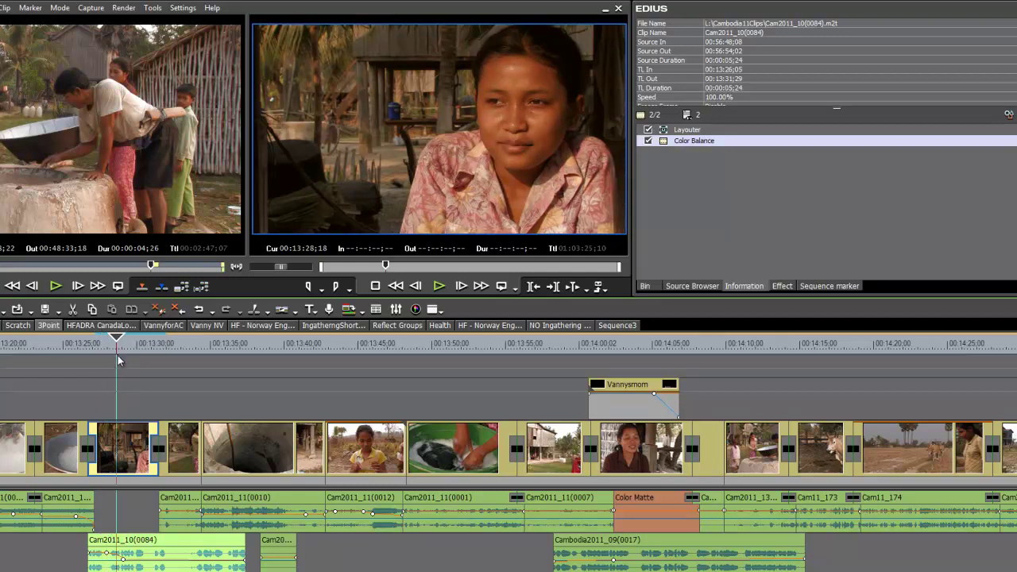
{"action": "left_click_drag", "start_coordinate": [114, 358], "coordinate": [110, 357]}
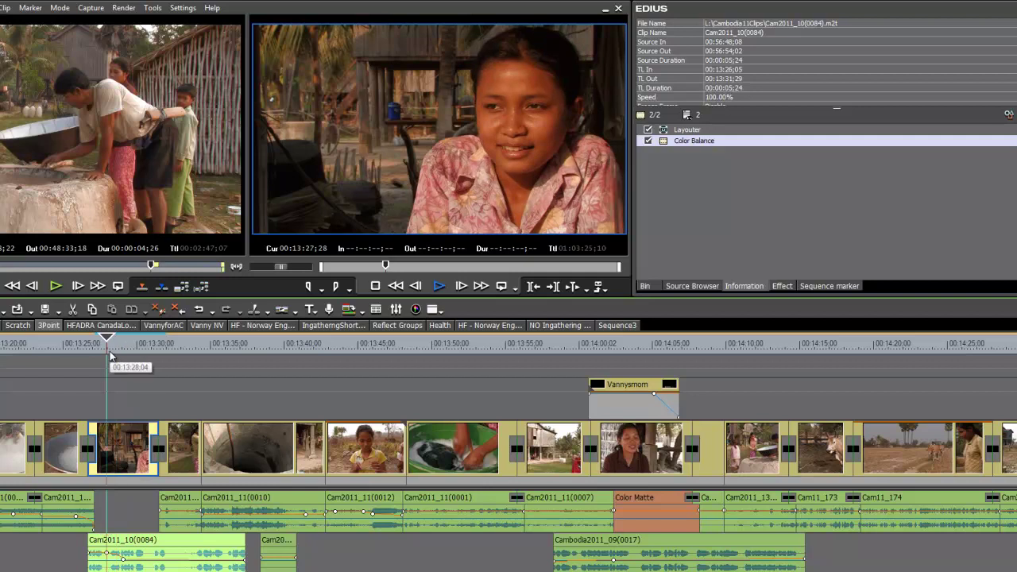
{"action": "left_click", "coordinate": [111, 357]}
- Apply the Mask filter to clip Cam2011_10(0084), look over its keyframe tracks, and accept the default settings
{"action": "left_click", "coordinate": [782, 286]}
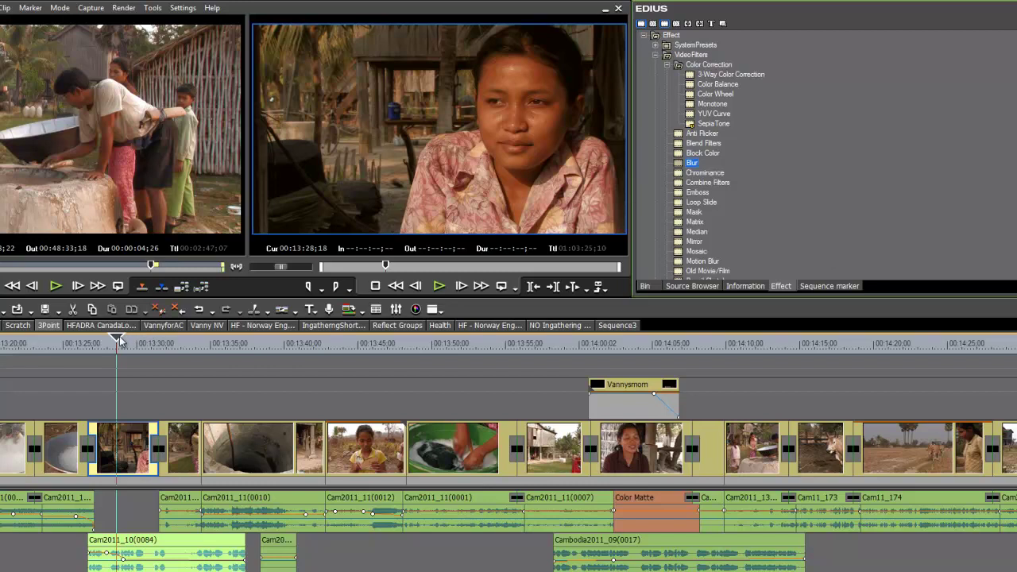
{"action": "left_click_drag", "start_coordinate": [117, 340], "coordinate": [138, 352]}
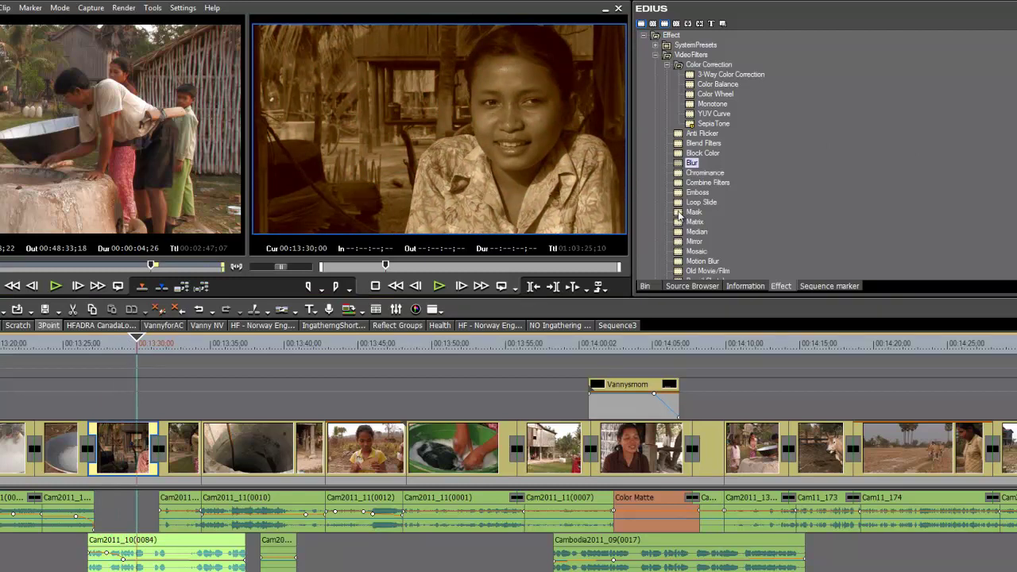
{"action": "left_click_drag", "start_coordinate": [680, 215], "coordinate": [116, 451]}
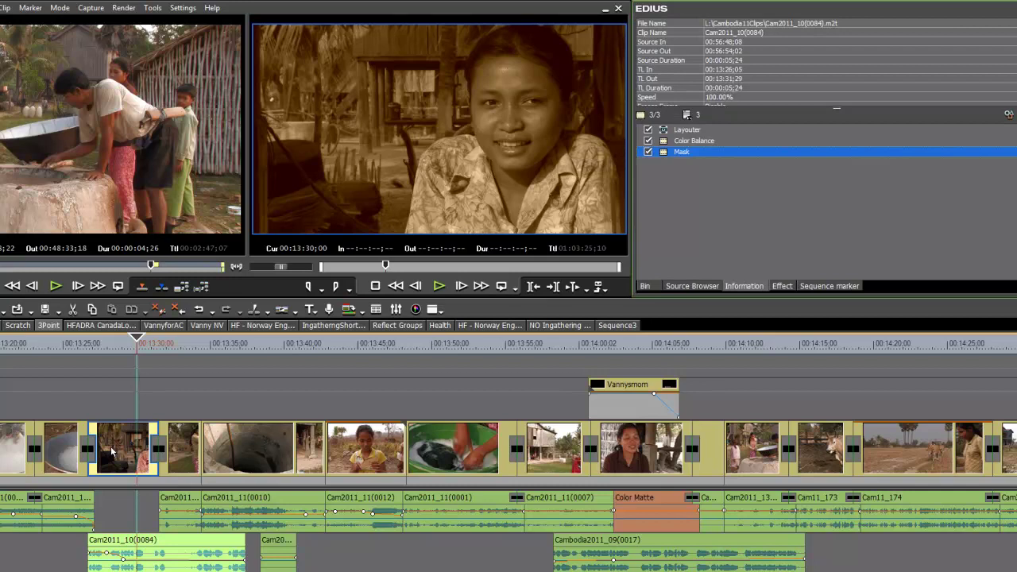
{"action": "double_click", "coordinate": [686, 151]}
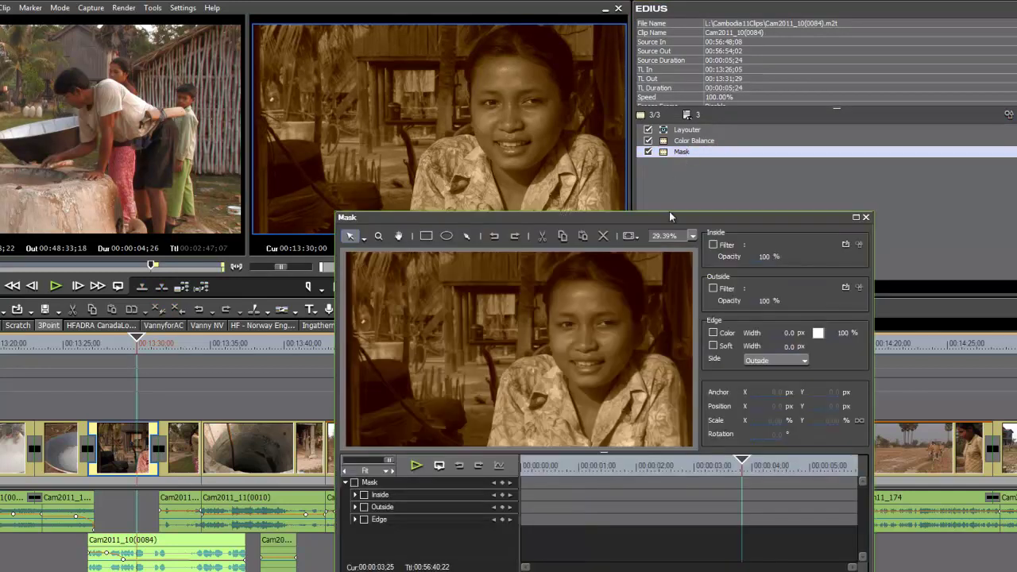
{"action": "left_click_drag", "start_coordinate": [678, 212], "coordinate": [742, 190]}
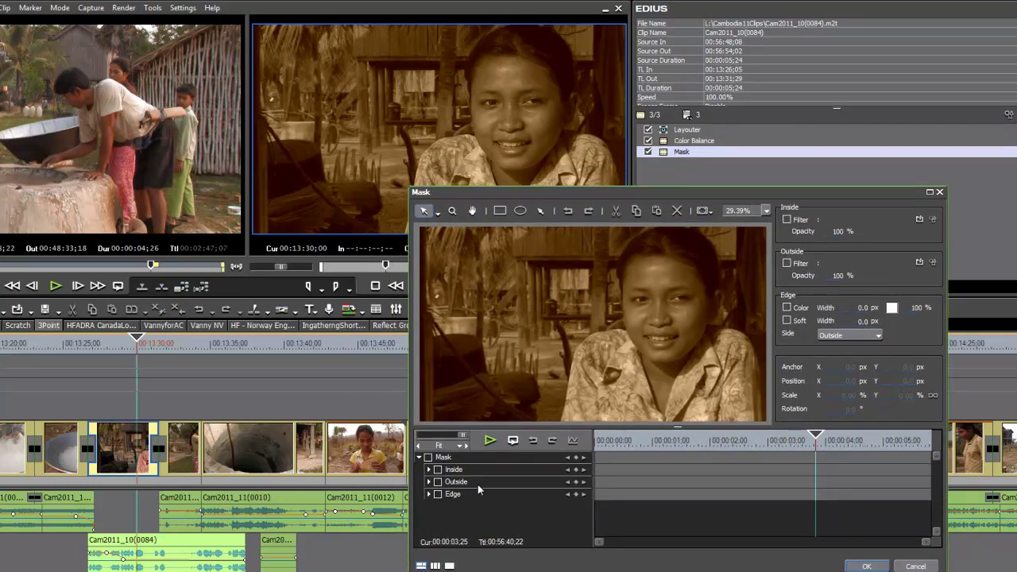
{"action": "left_click_drag", "start_coordinate": [805, 435], "coordinate": [747, 457]}
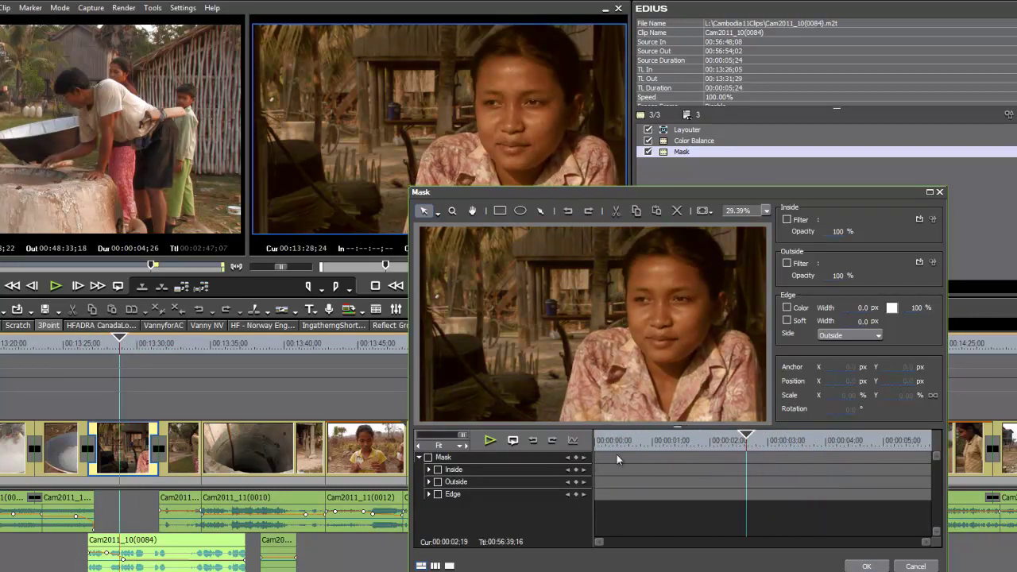
{"action": "left_click", "coordinate": [868, 567]}
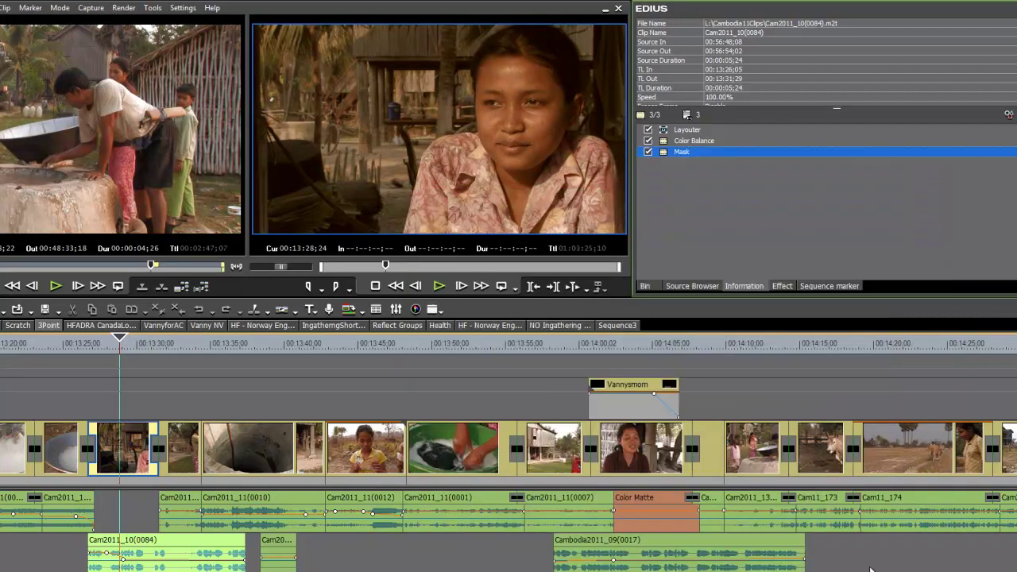
- Go to 00:13:46;00 on the timeline, within clip Cam2011_11(0012)
{"action": "left_click_drag", "start_coordinate": [118, 342], "coordinate": [378, 367]}
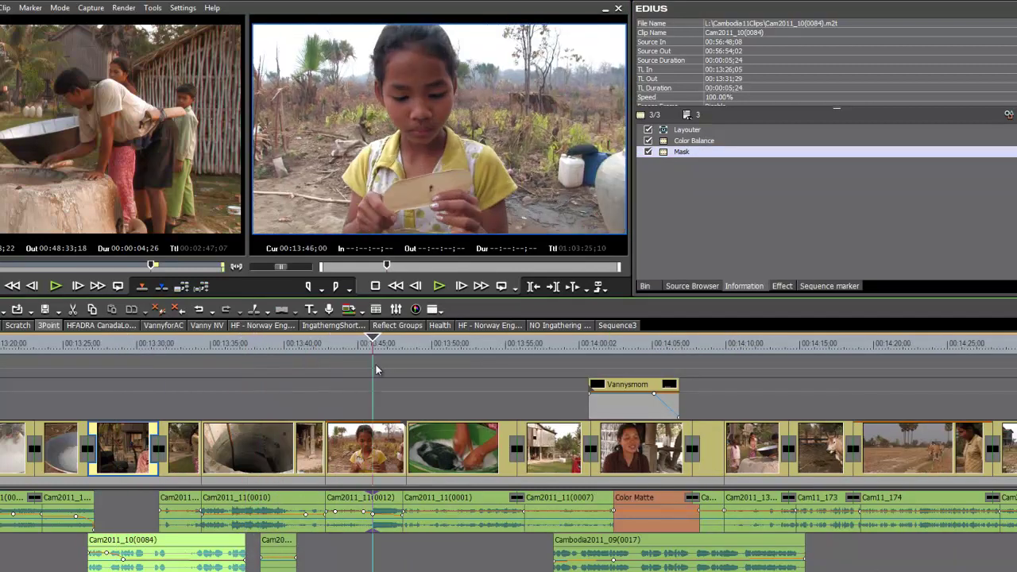